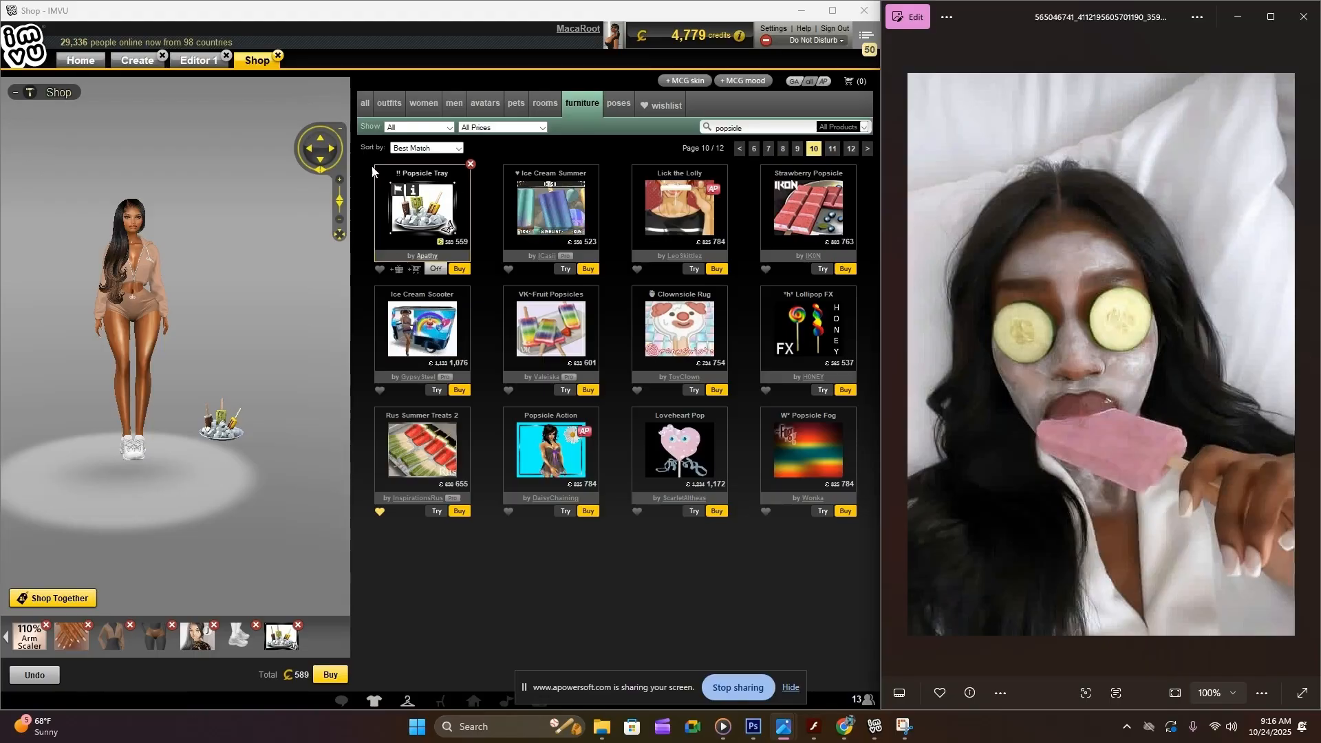
# Check the popsicle tray in the preview and open the full web product page of !! Popsicle Tray
pyautogui.click(339, 180)
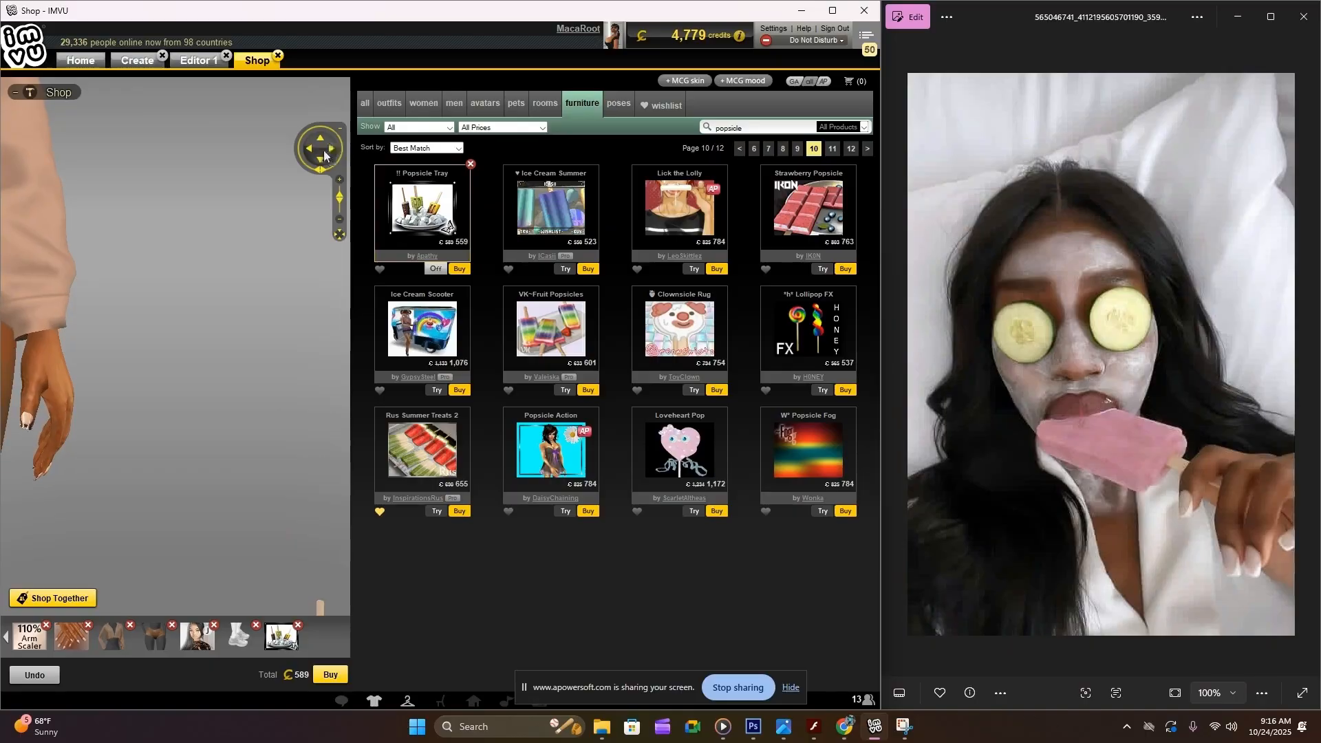
pyautogui.click(324, 155)
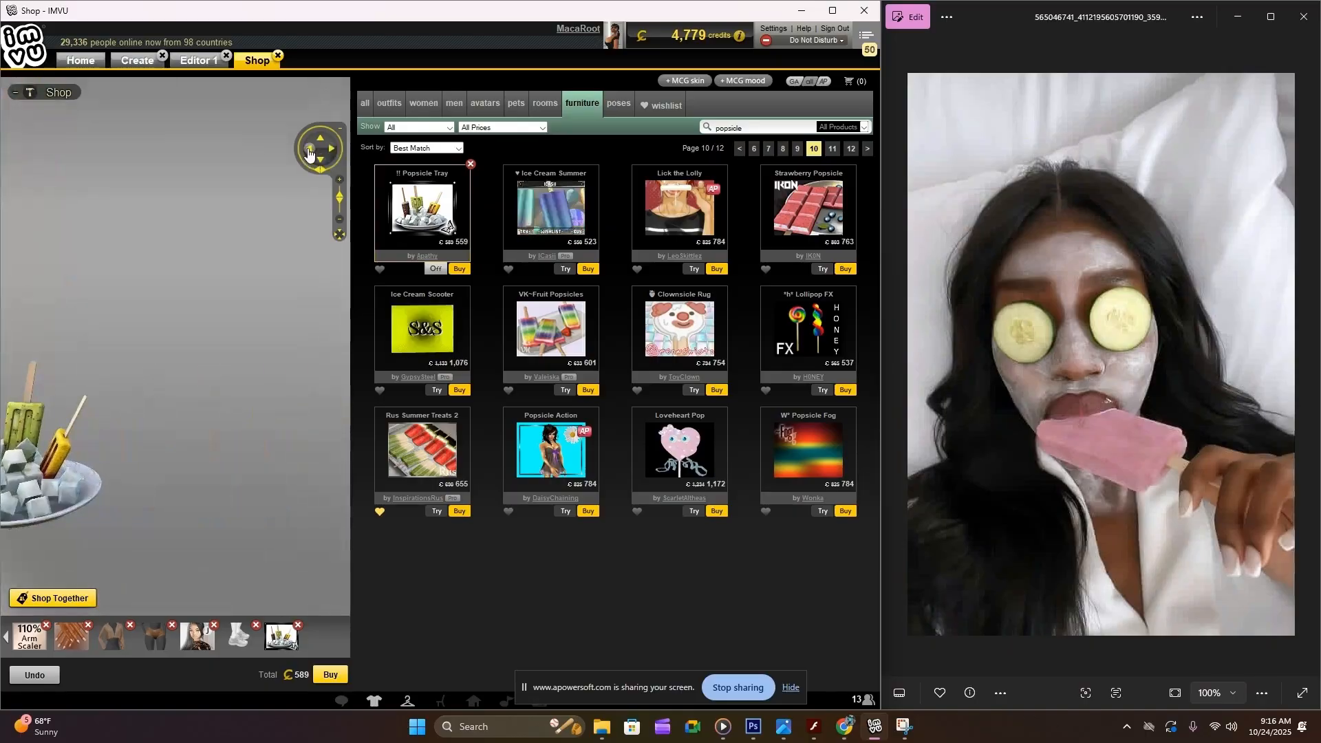
pyautogui.click(309, 154)
pyautogui.click(328, 152)
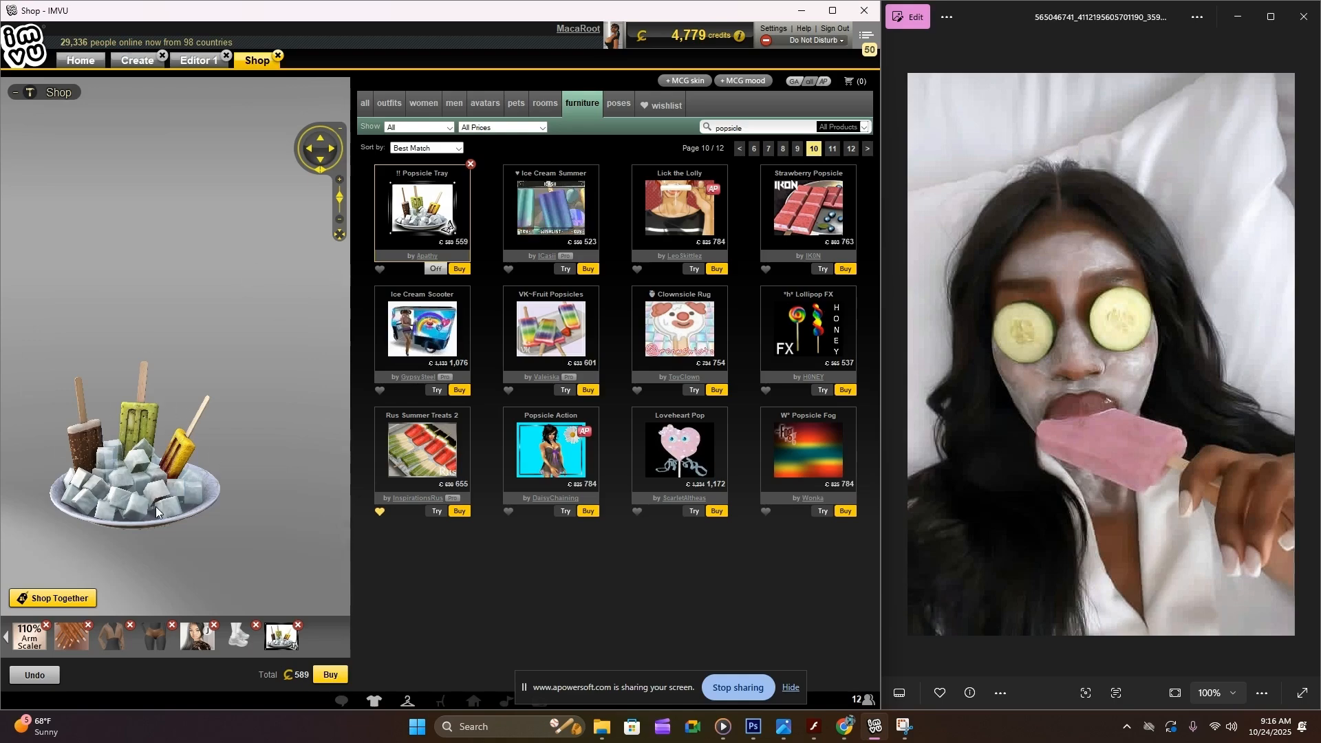
pyautogui.moveTo(413, 198)
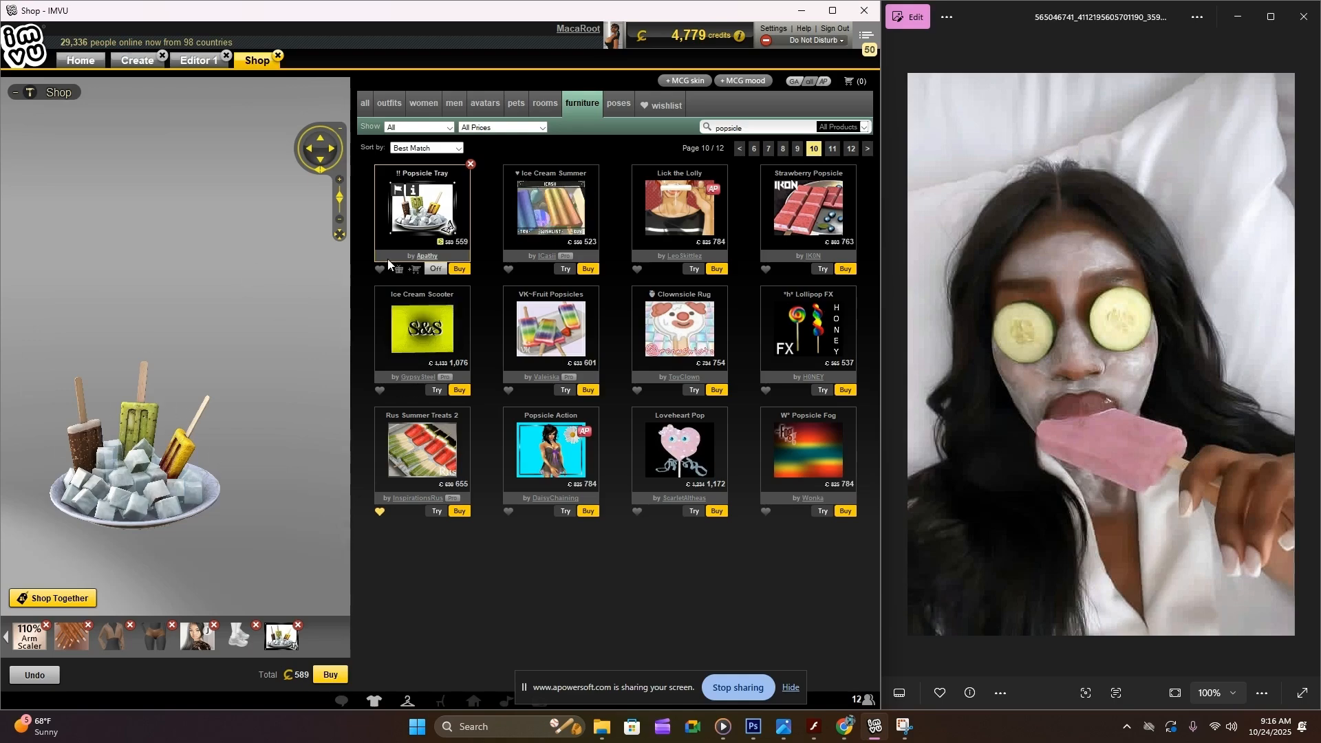
pyautogui.click(412, 192)
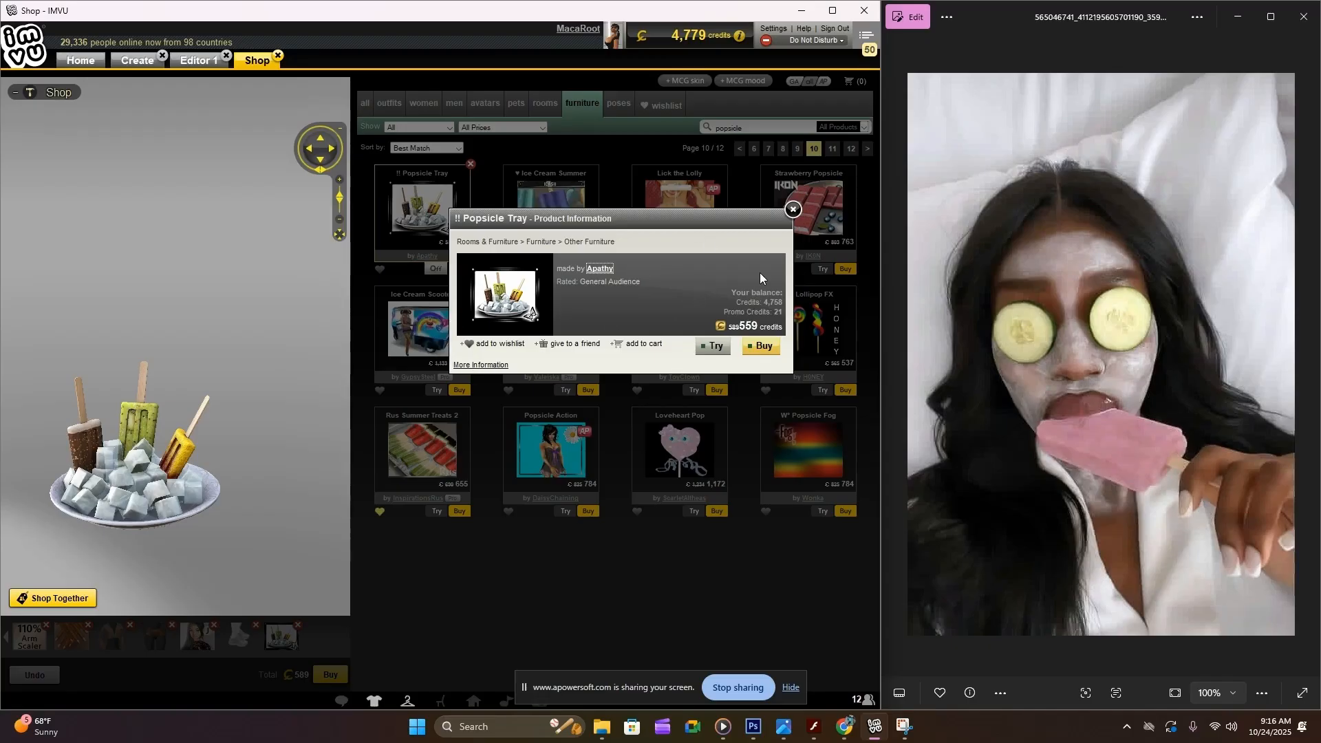
pyautogui.click(475, 366)
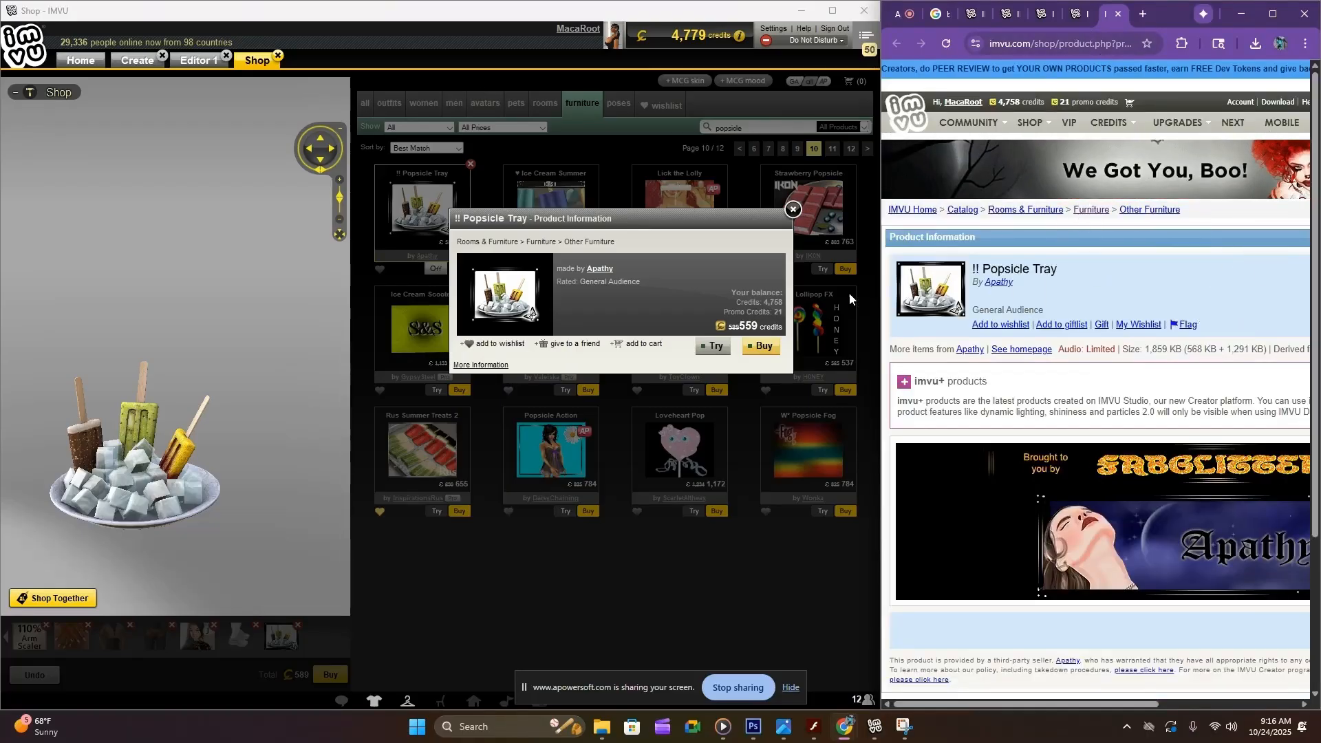
# Find the item that the !! Popsicle Tray is derived from and open the Popsicle Ice product page
pyautogui.scroll(-2, 1141, 390)
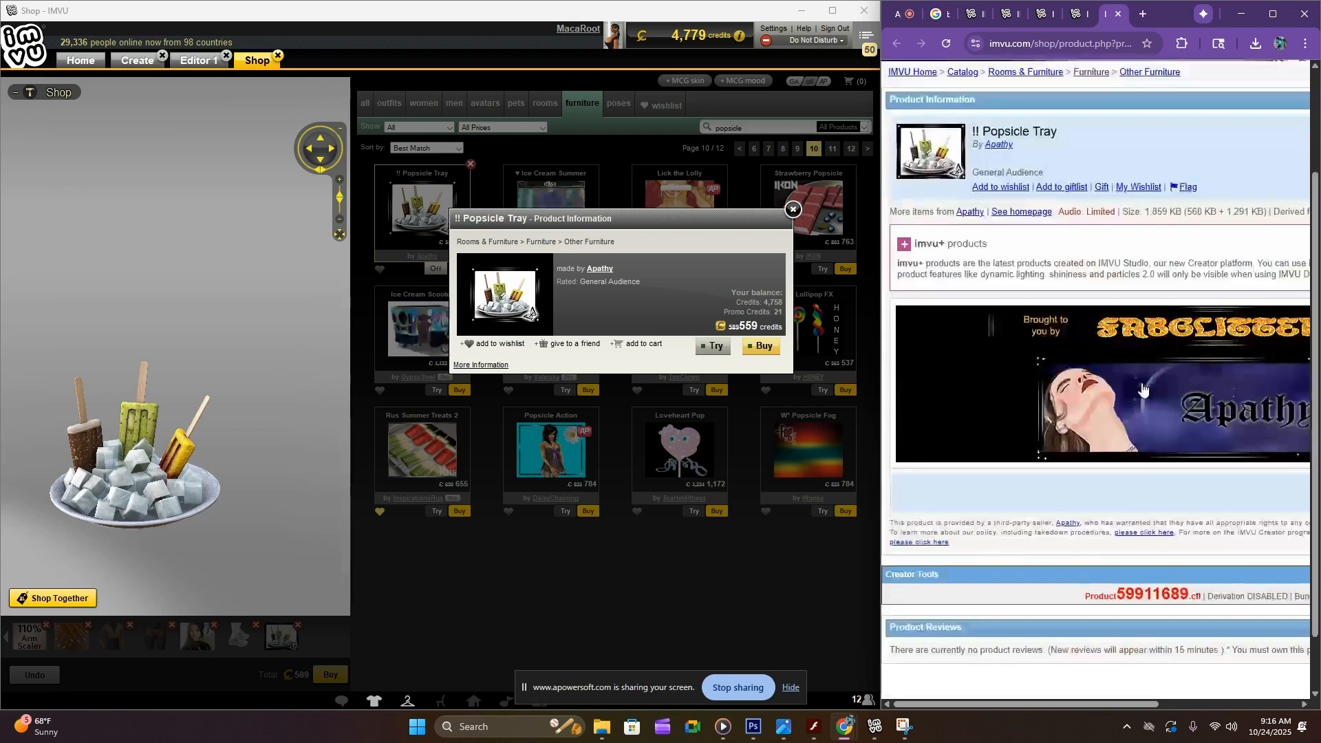
pyautogui.scroll(2, 1142, 390)
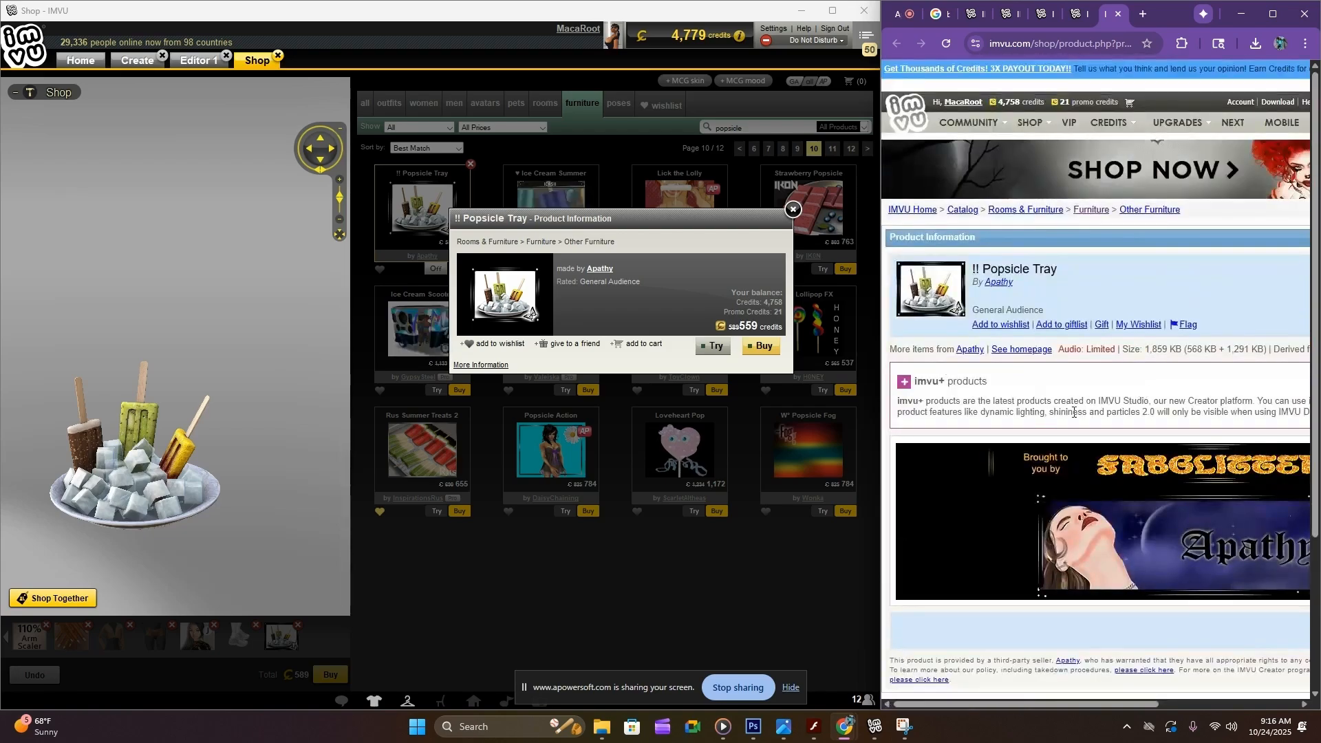
pyautogui.scroll(-3, 1194, 394)
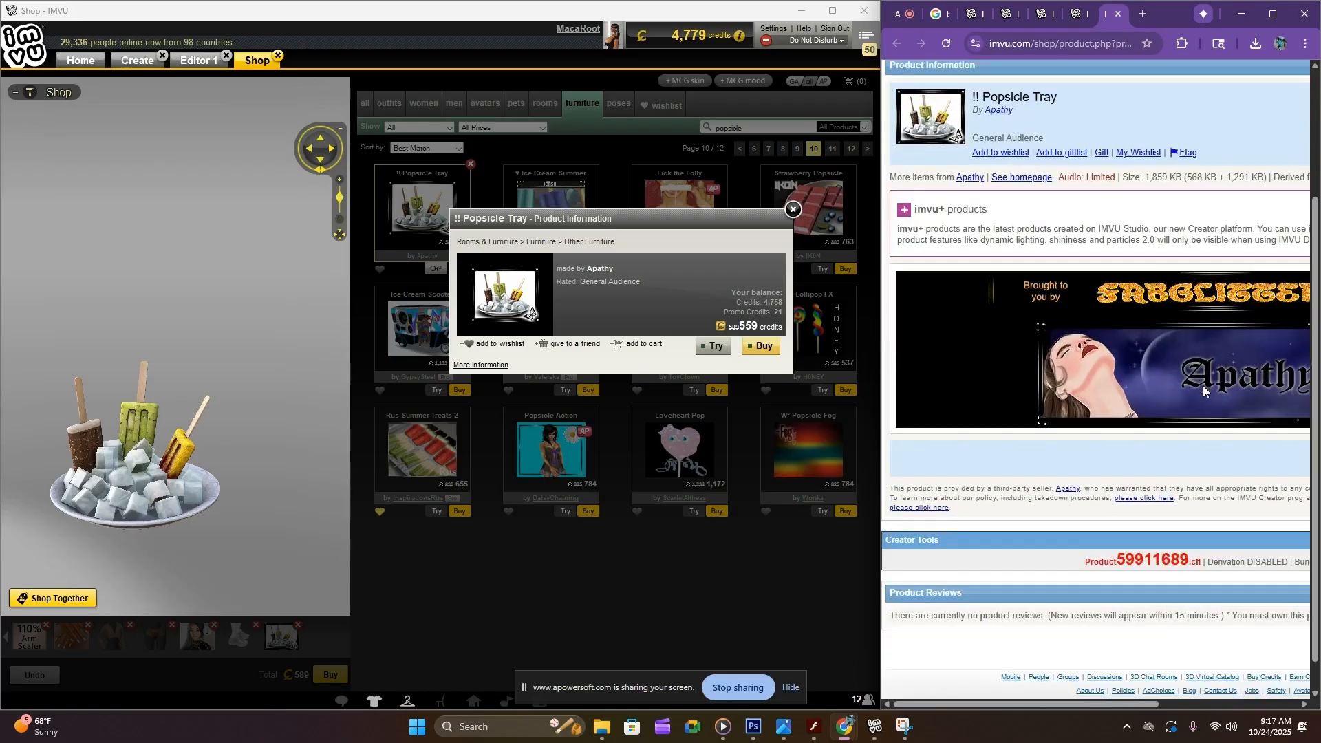
pyautogui.scroll(2, 1197, 393)
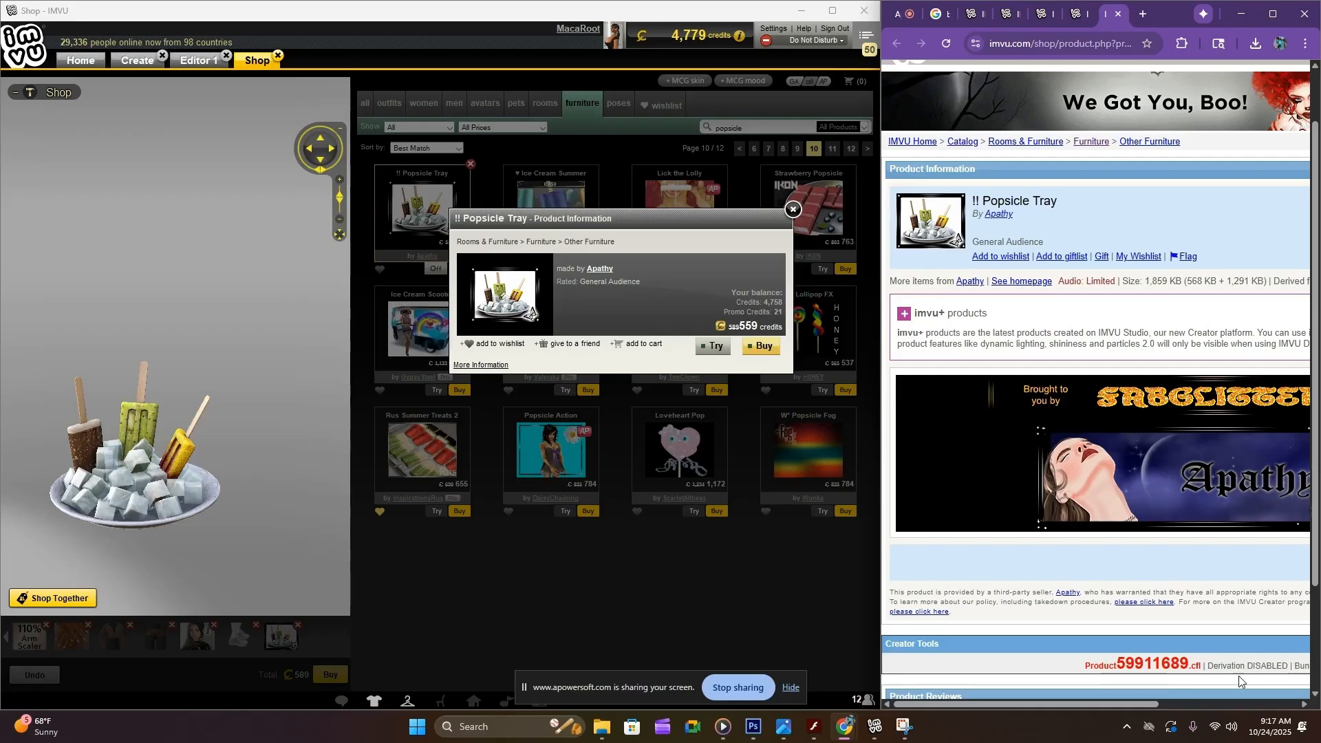
pyautogui.hscroll(2, 1224, 702)
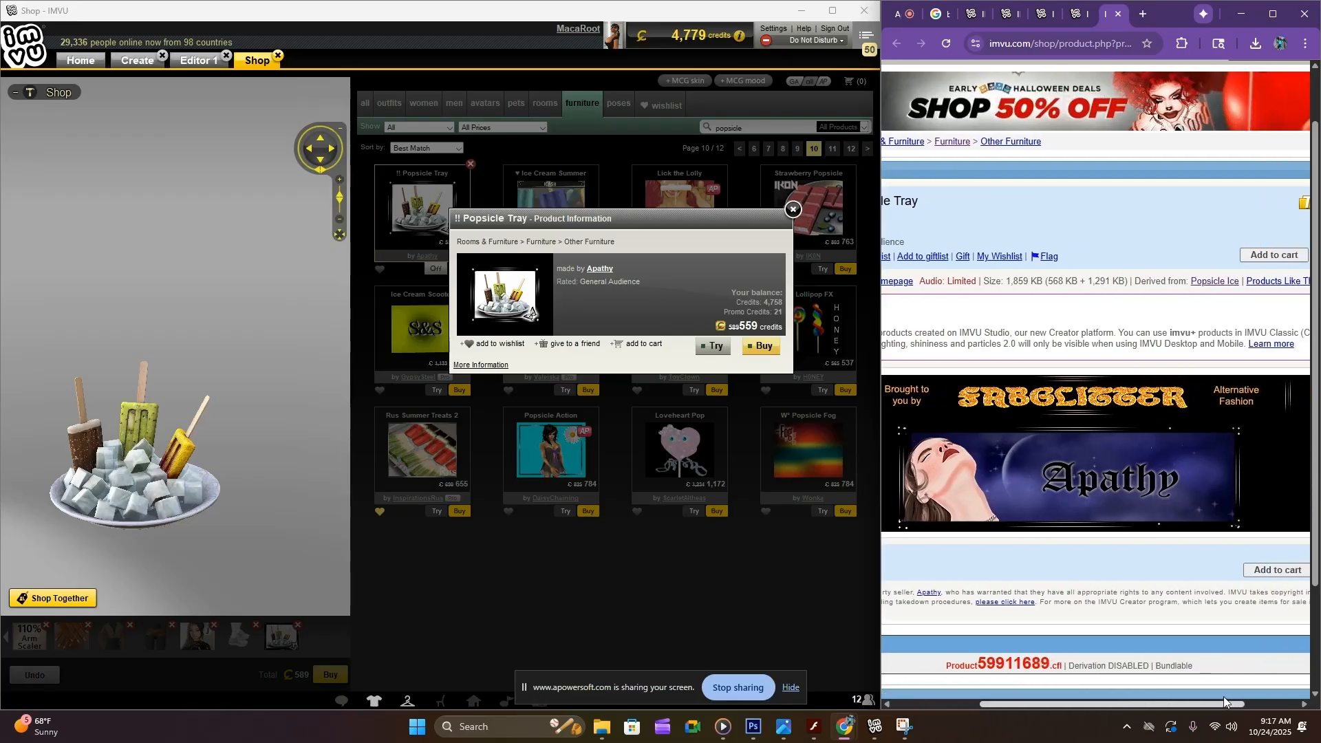
pyautogui.moveTo(1224, 701); pyautogui.dragTo(1226, 702)
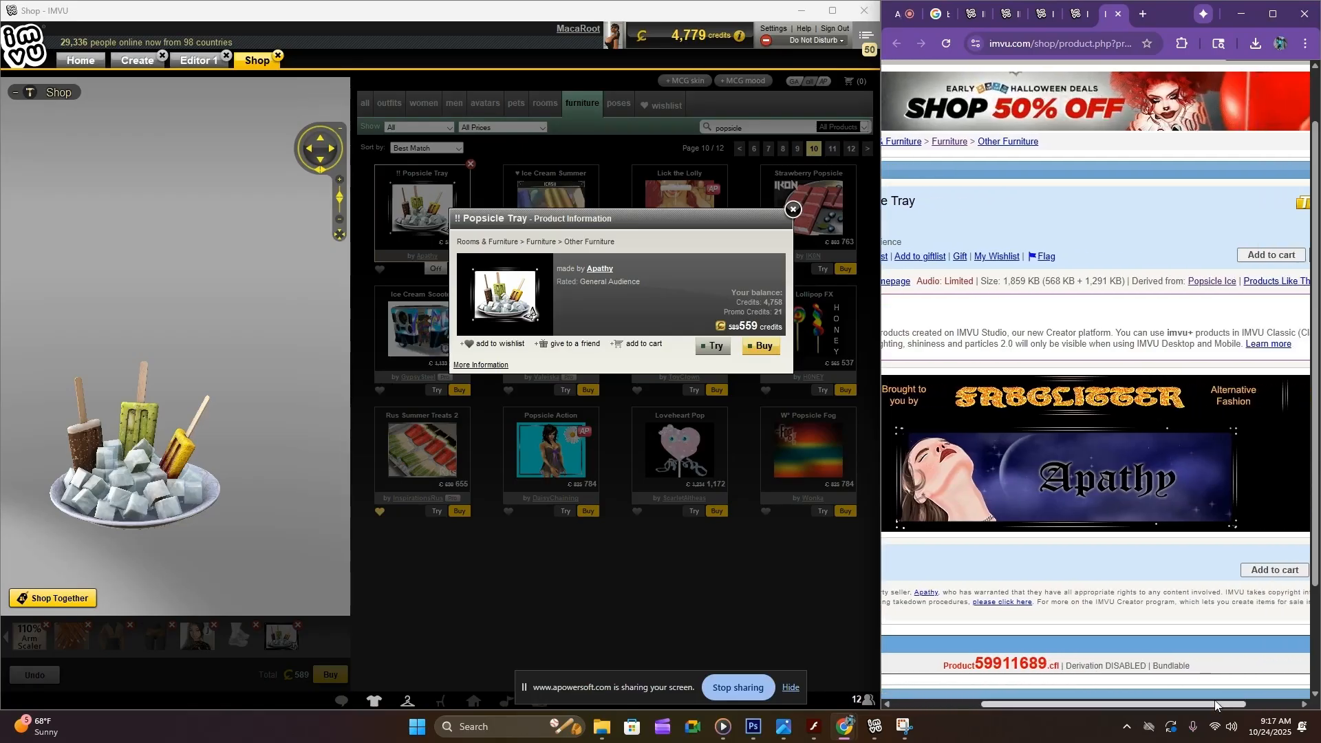
pyautogui.click(1206, 283)
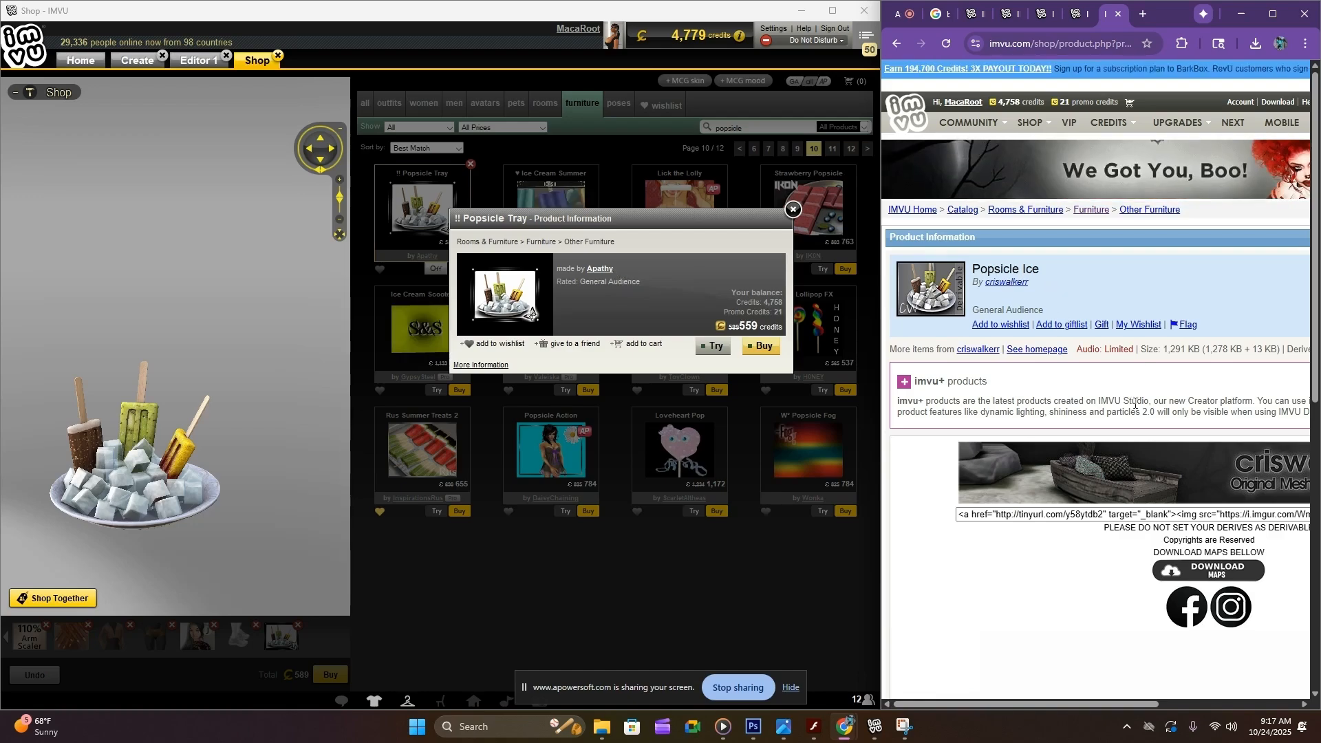
# Derive a new product from Popsicle Ice and allow the IMVUQualityAgent application to open
pyautogui.scroll(-7, 1136, 404)
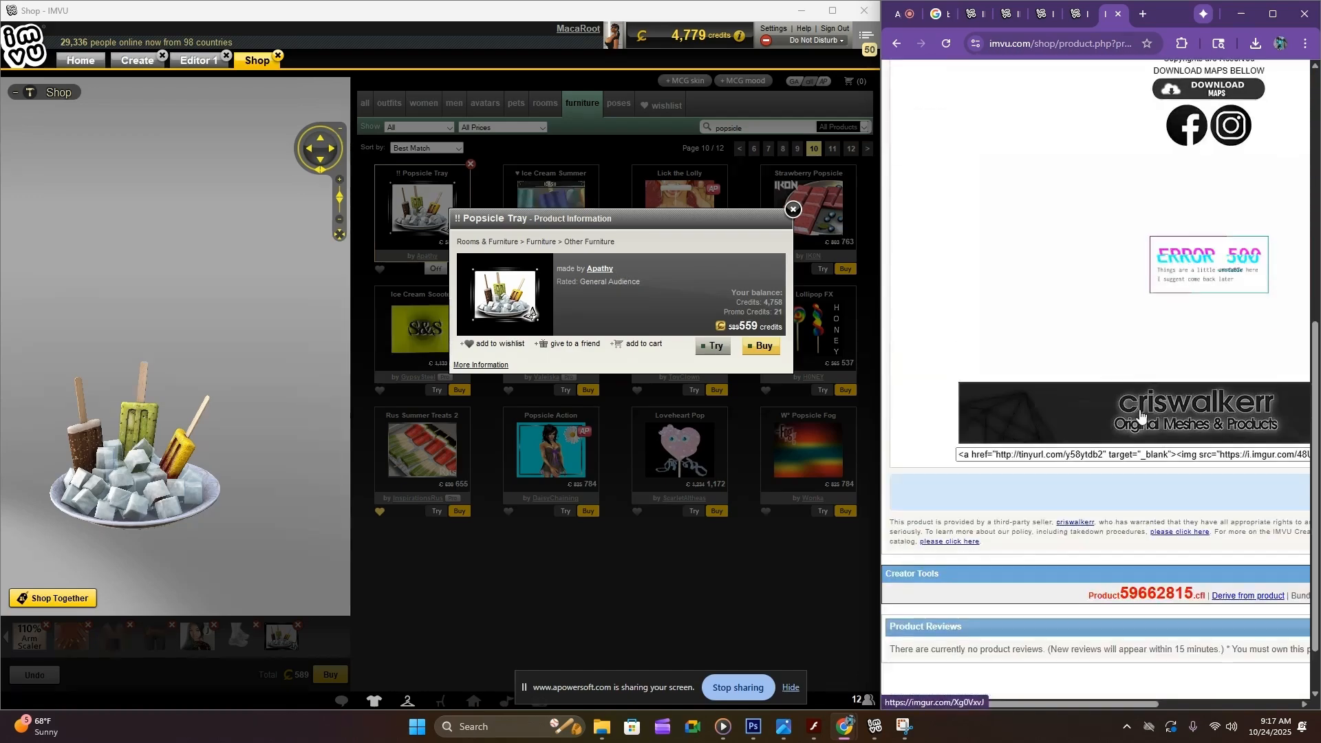
pyautogui.scroll(-1, 1141, 410)
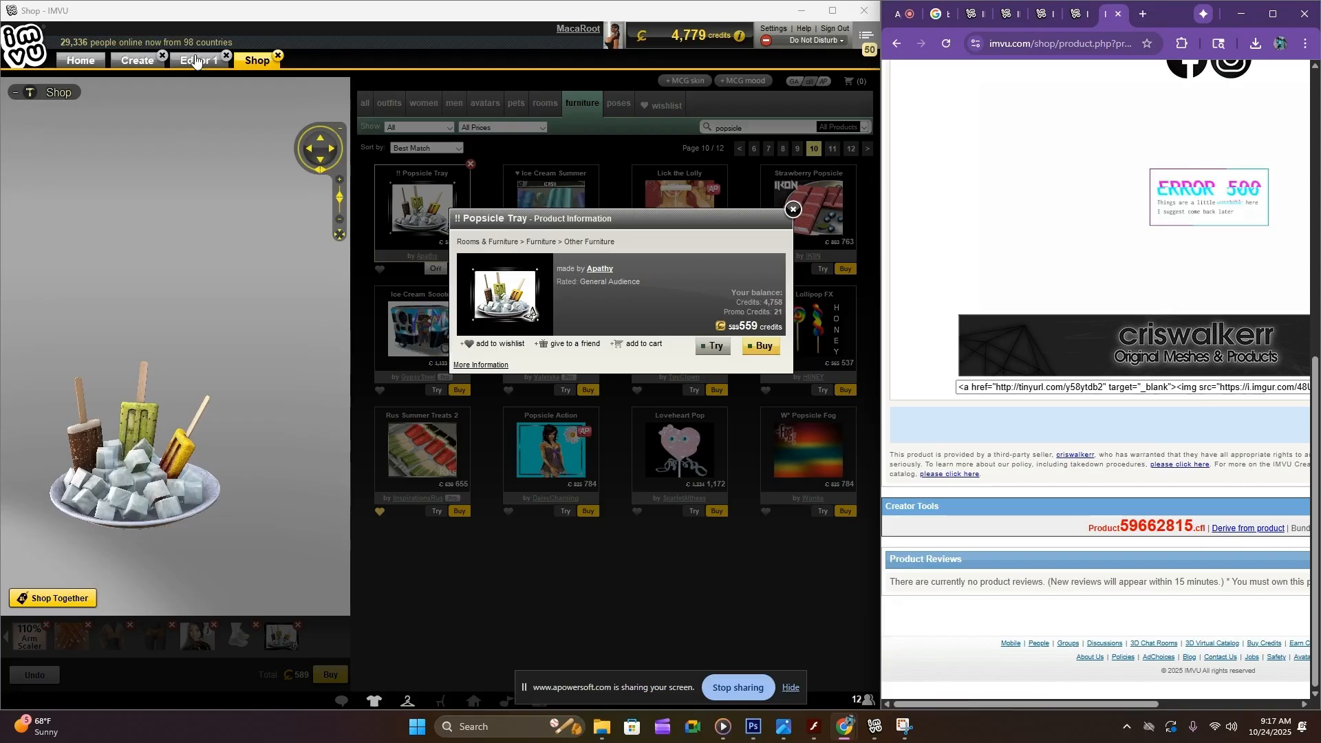
pyautogui.click(1247, 531)
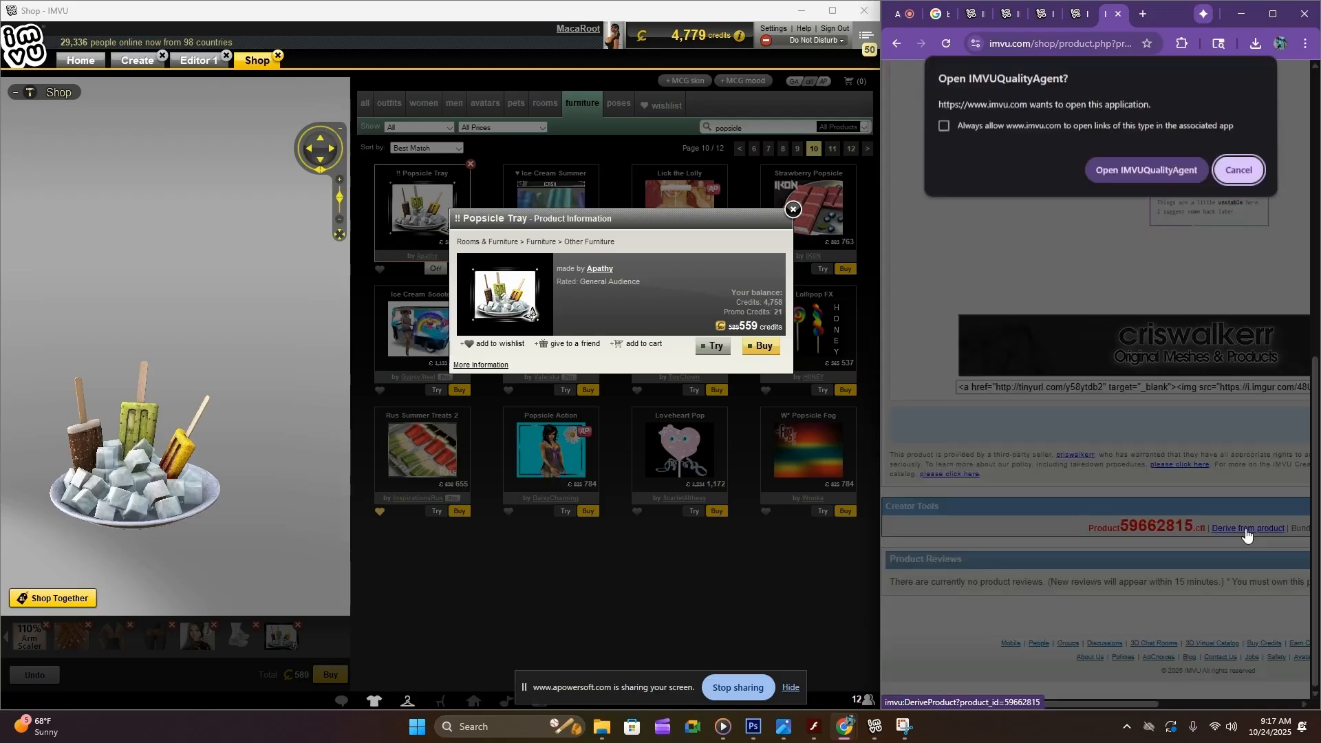
pyautogui.click(1154, 169)
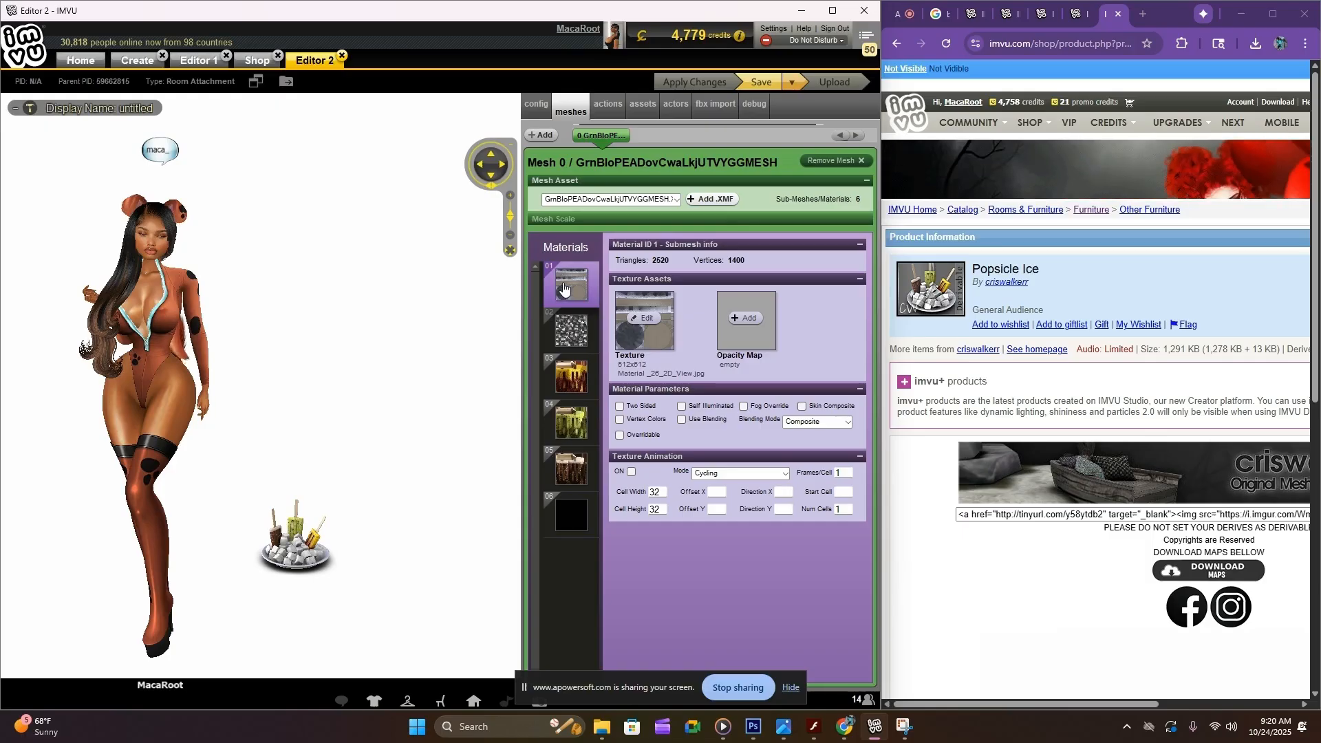
# Examine the textures and opacity maps of materials 02 to 06, plus the map download section on the Popsicle Ice page
pyautogui.click(572, 338)
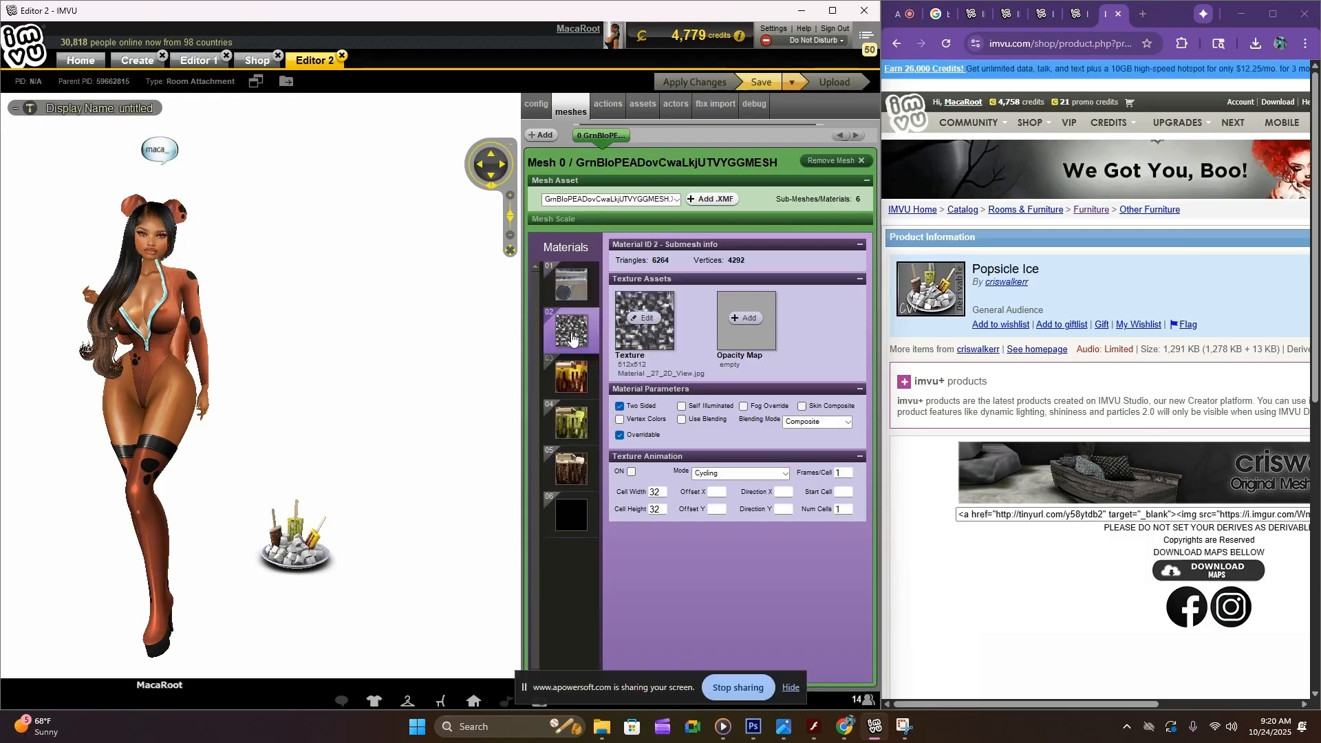
pyautogui.click(570, 387)
pyautogui.click(576, 427)
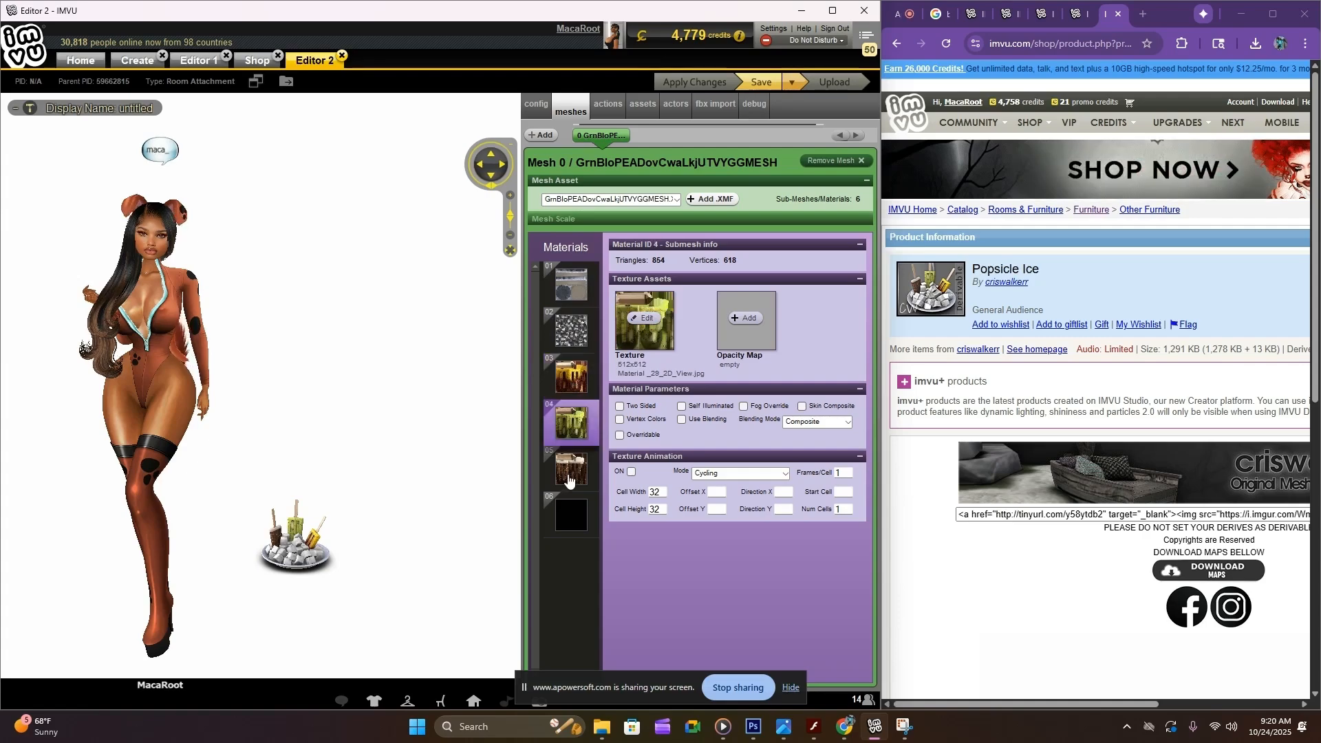
pyautogui.click(571, 482)
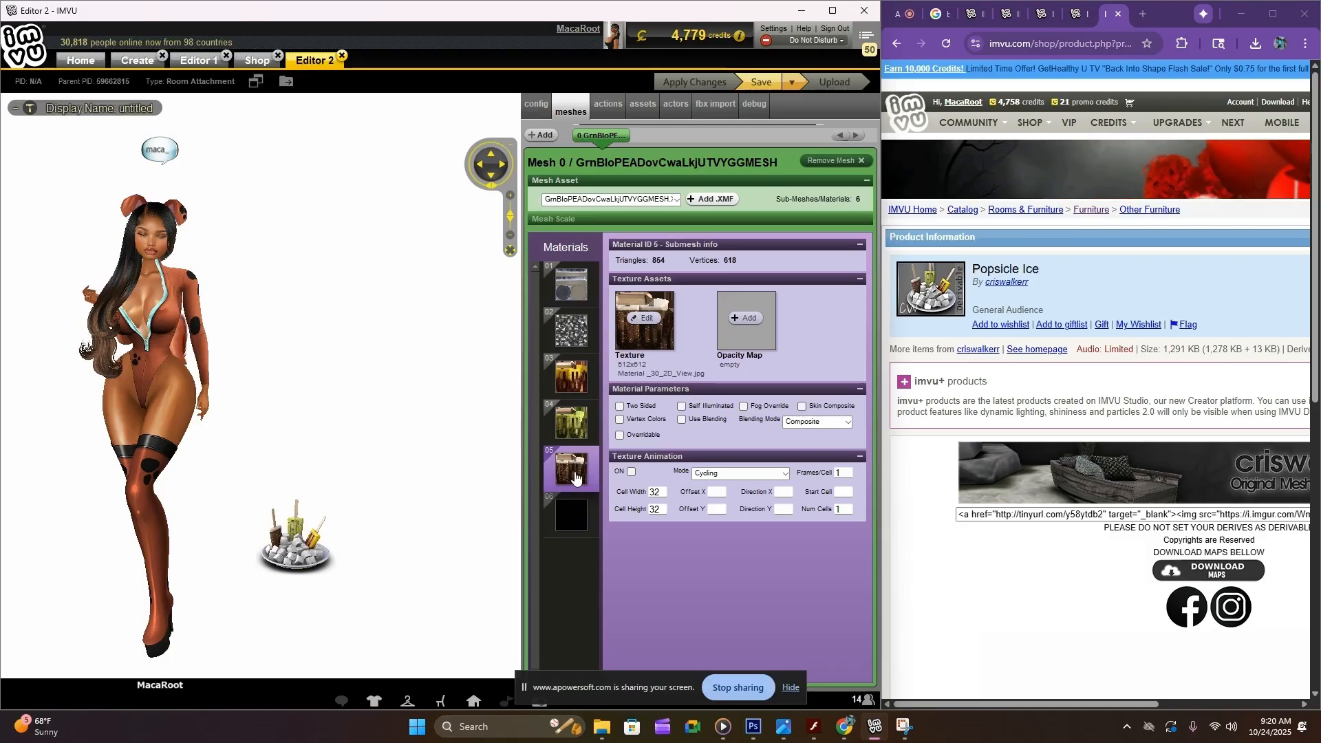
pyautogui.click(577, 421)
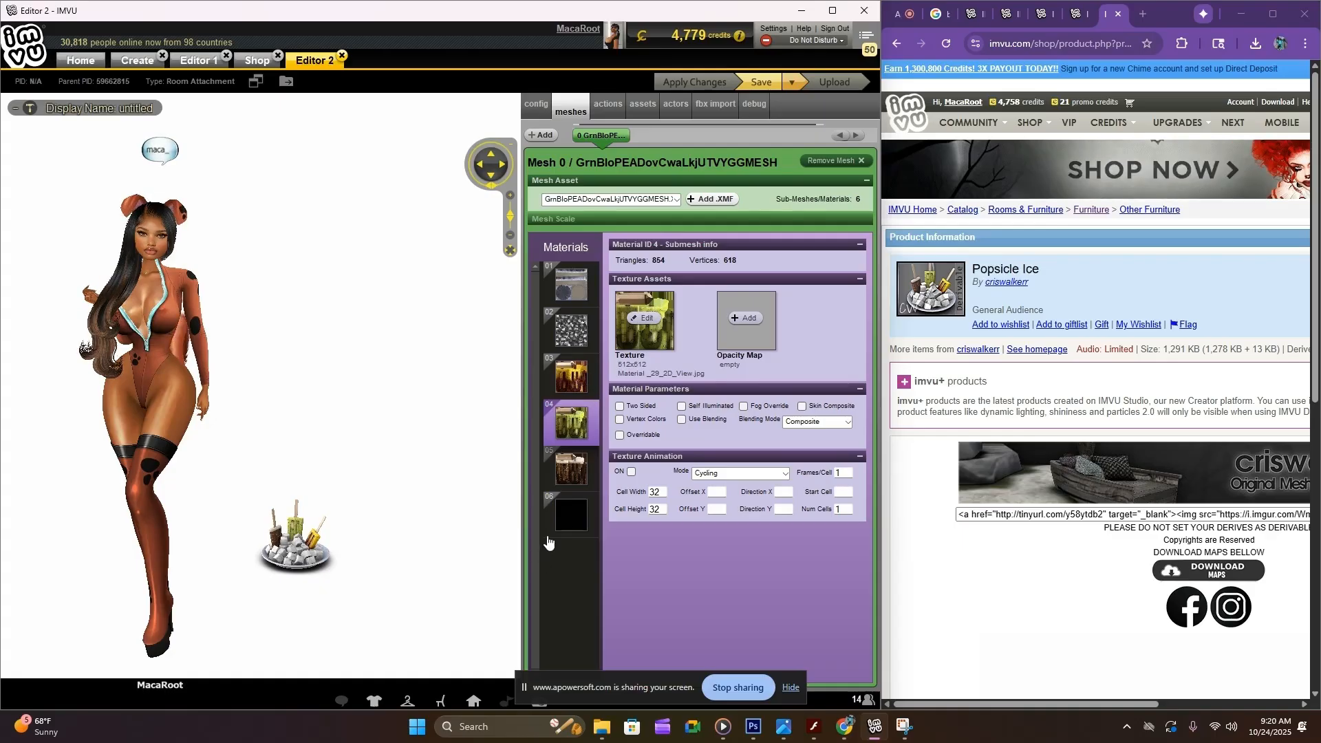
pyautogui.click(569, 526)
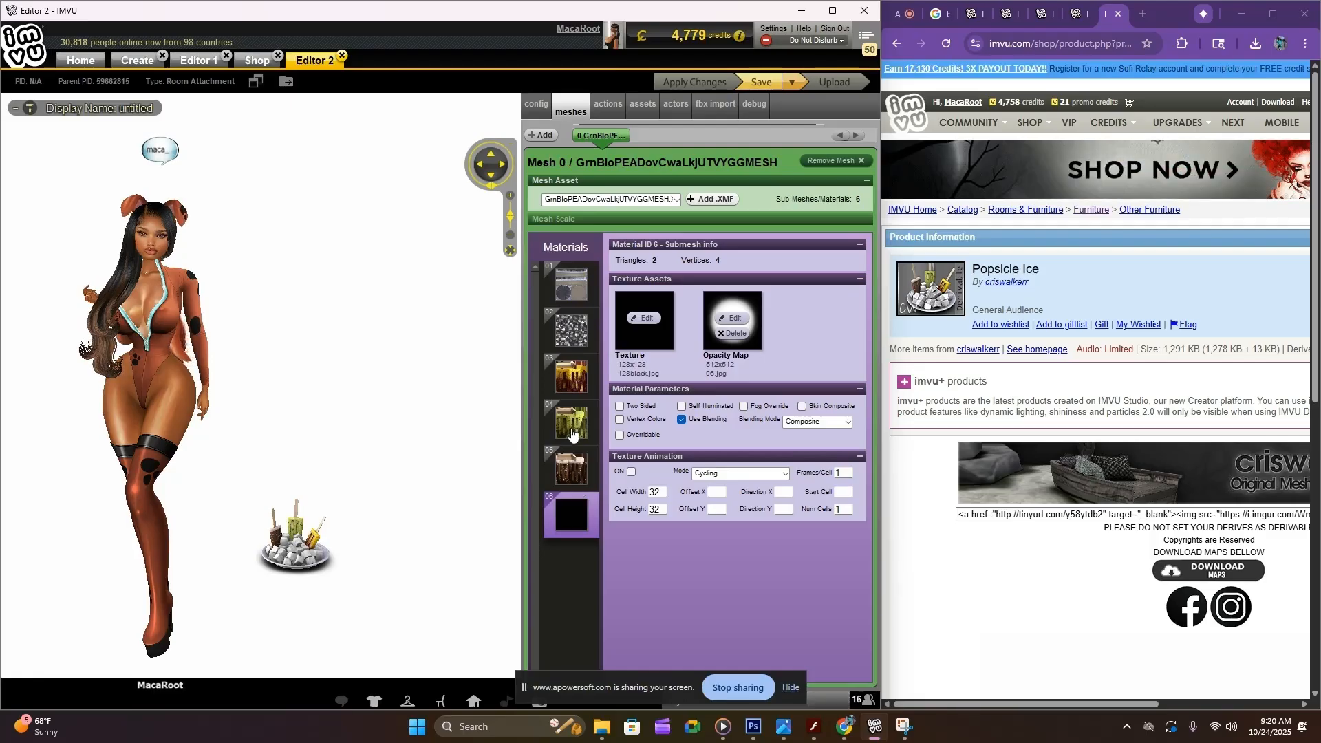
pyautogui.scroll(-2, 1155, 404)
pyautogui.scroll(-2, 1155, 405)
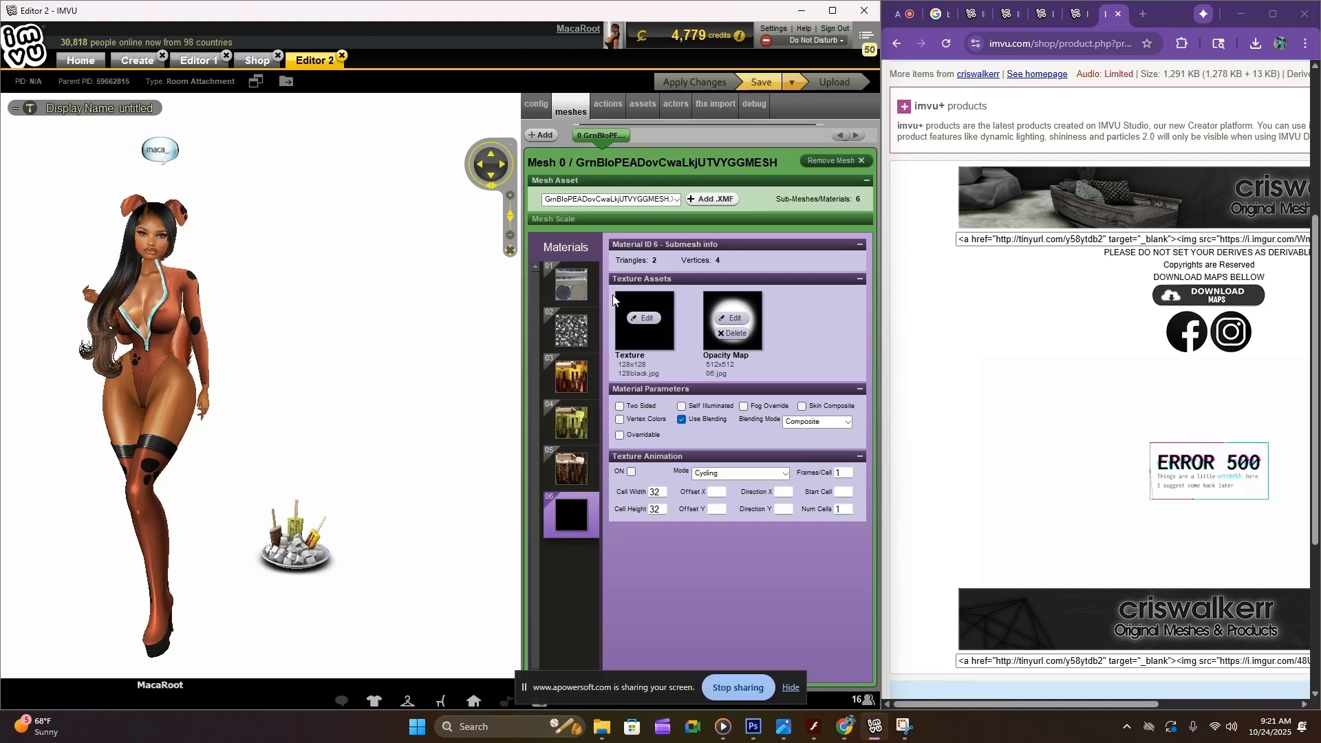
# Search Google Images for "black background" in a new browser tab and browse the results
pyautogui.click(1143, 14)
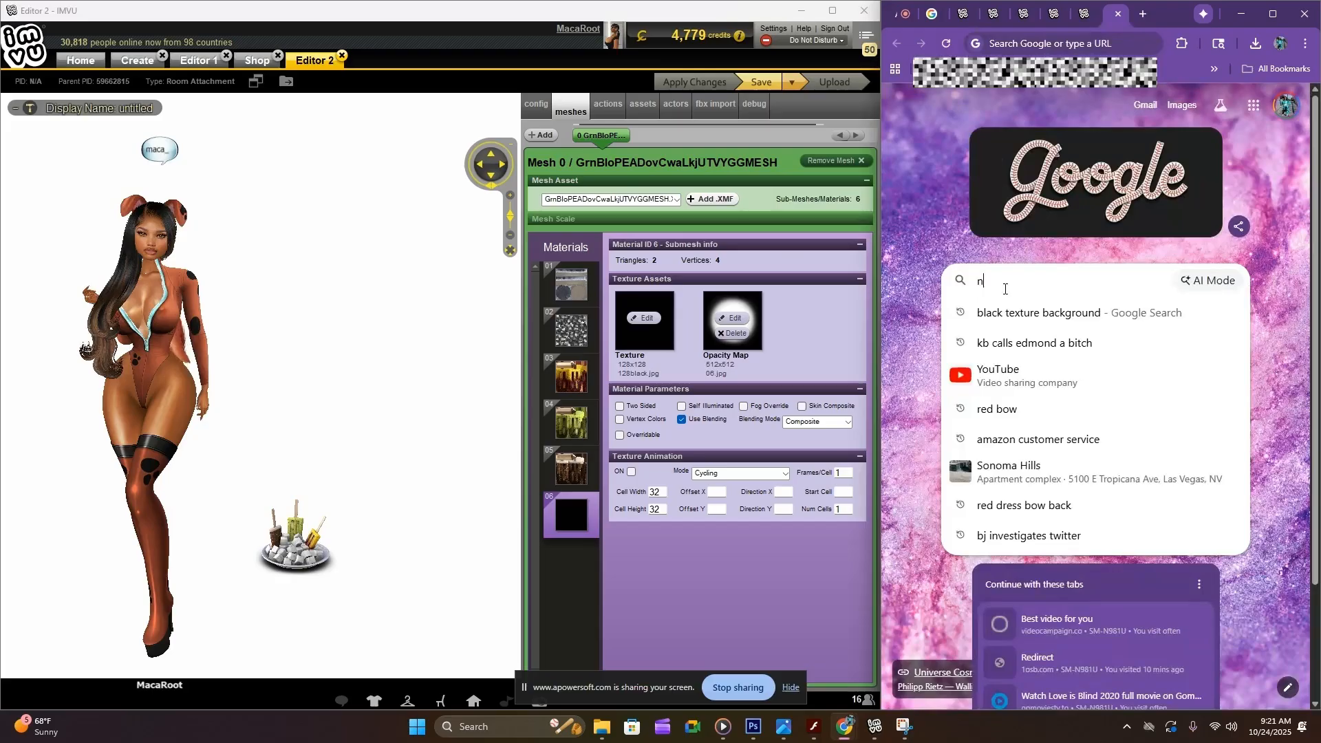
pyautogui.write('black backg')
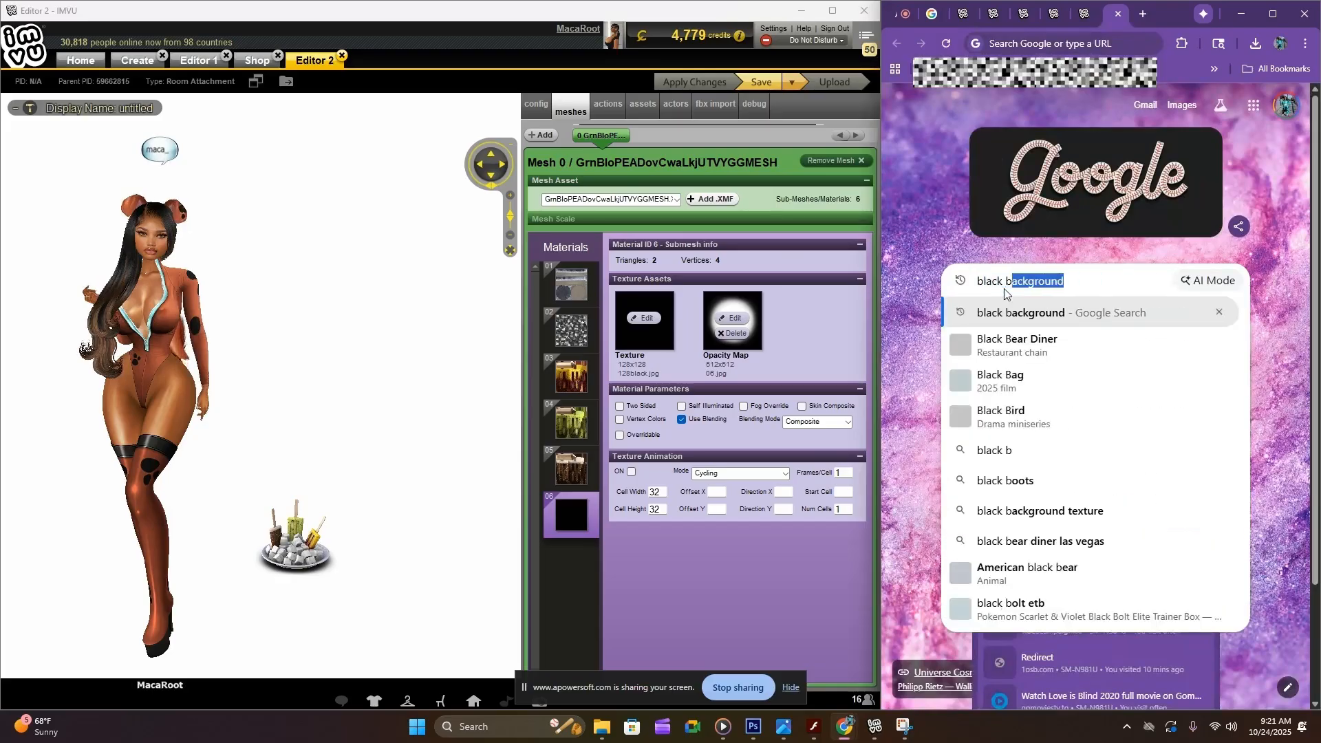
pyautogui.write('round')
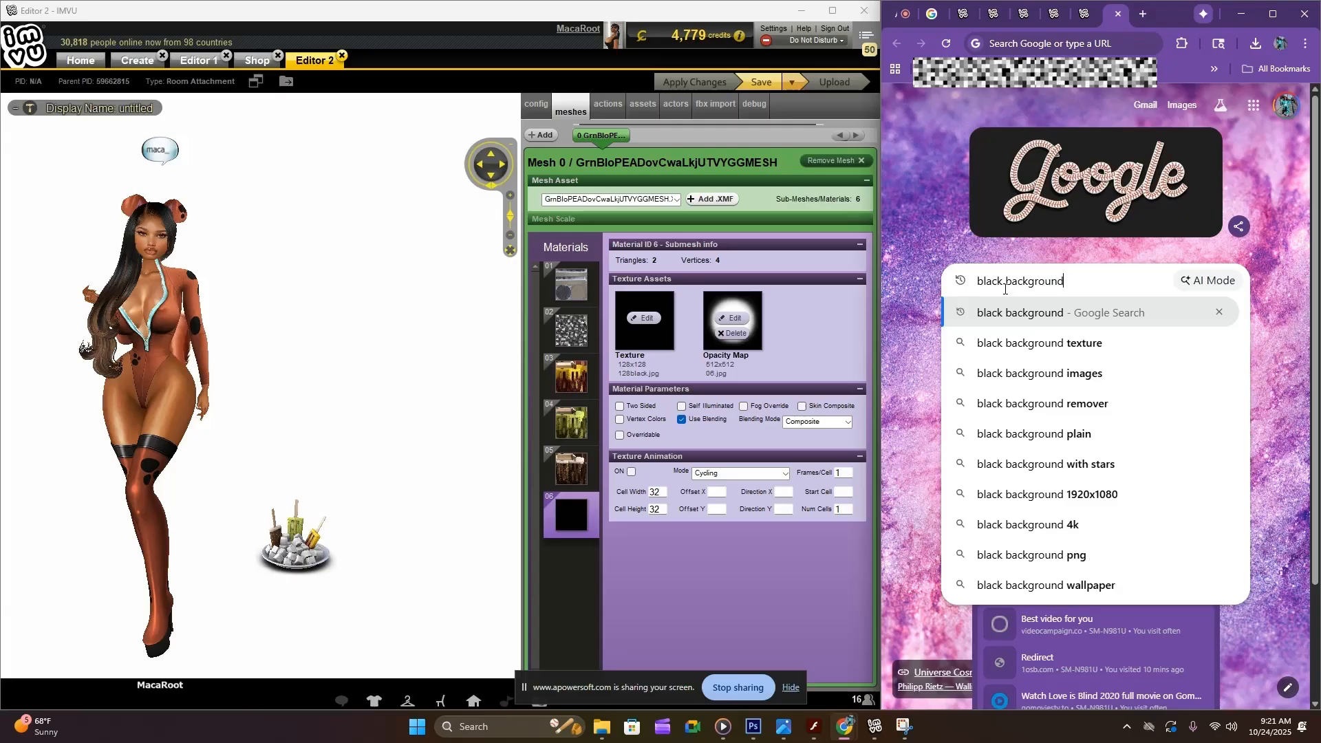
pyautogui.press('Return')
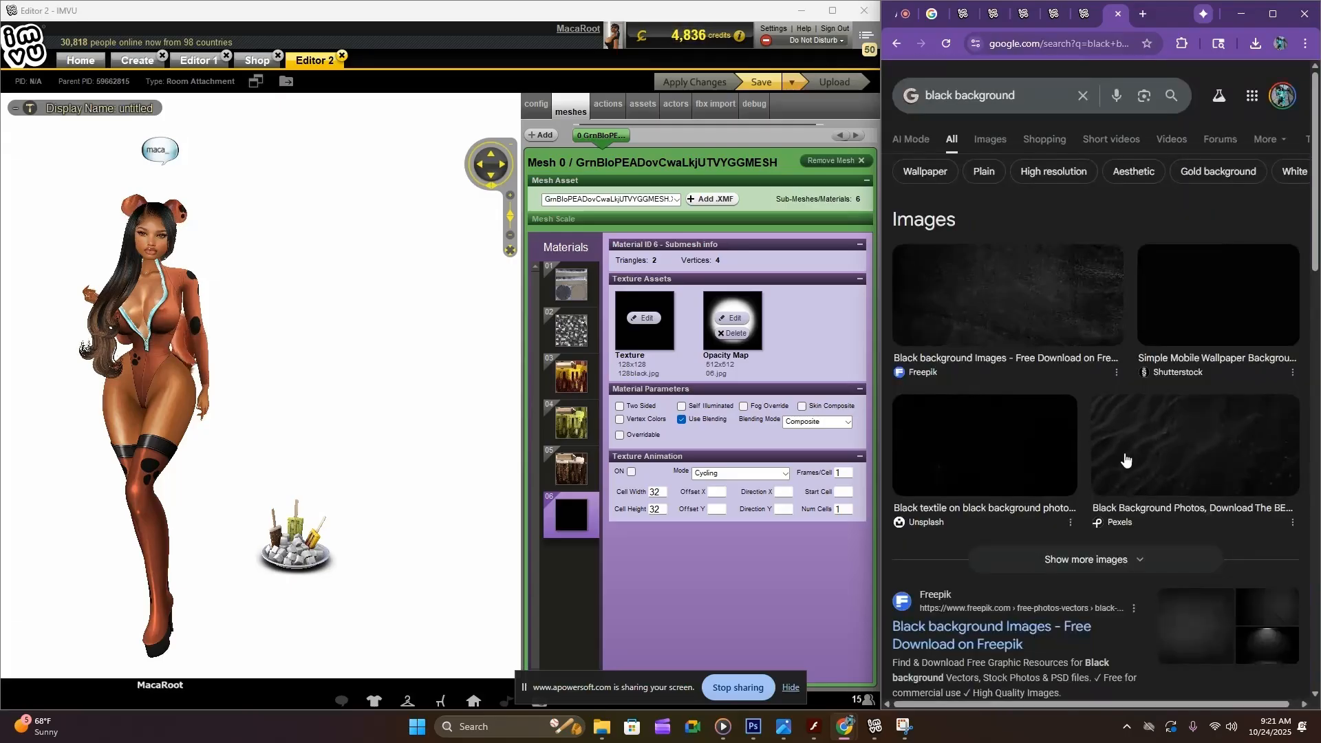
pyautogui.click(987, 148)
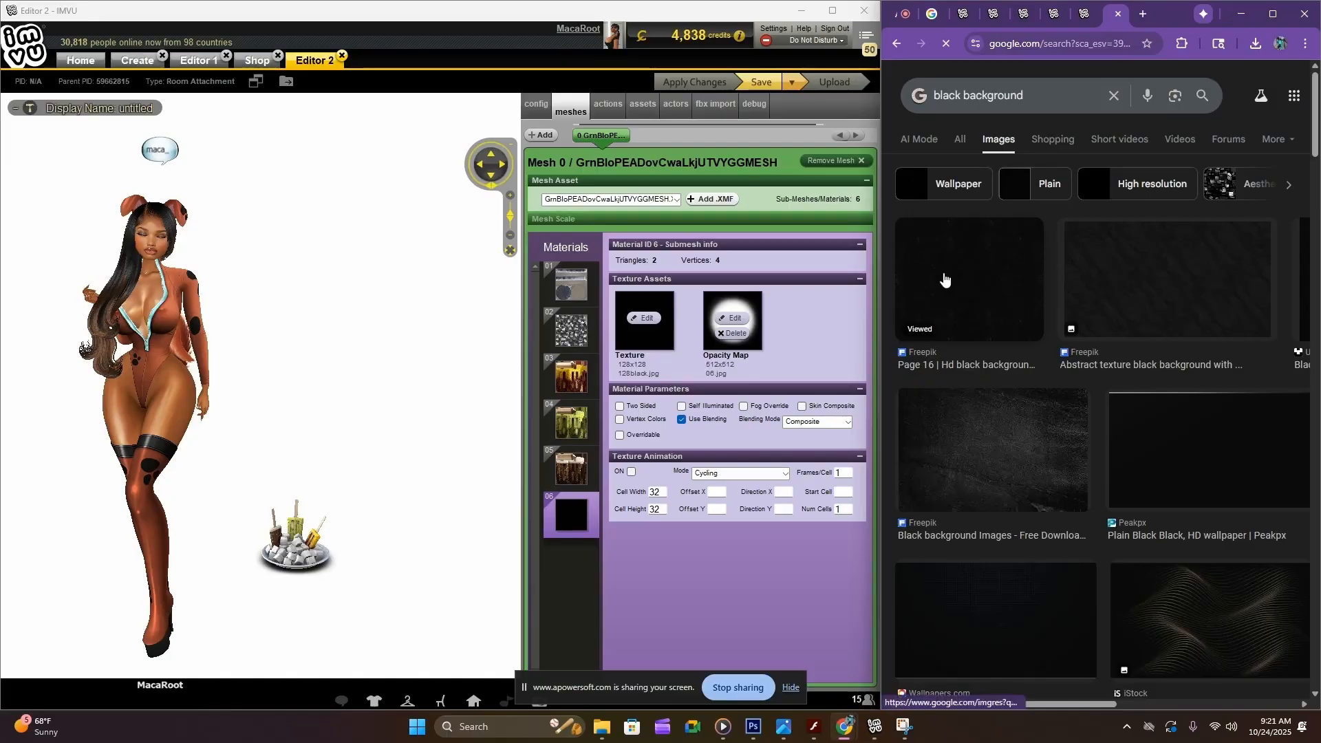
pyautogui.scroll(-4, 944, 282)
pyautogui.scroll(4, 971, 377)
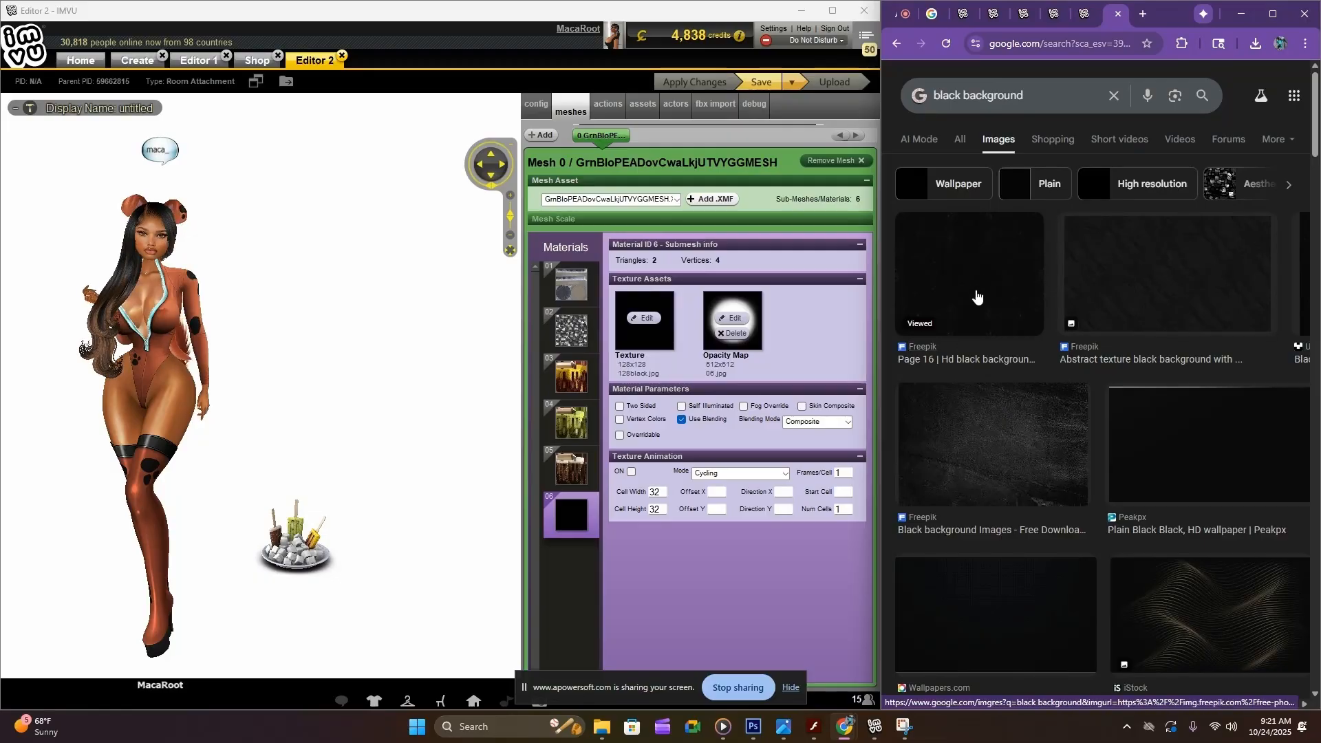
# Replace the opacity map of material 06 with a plain black image and apply the change
pyautogui.click(620, 370)
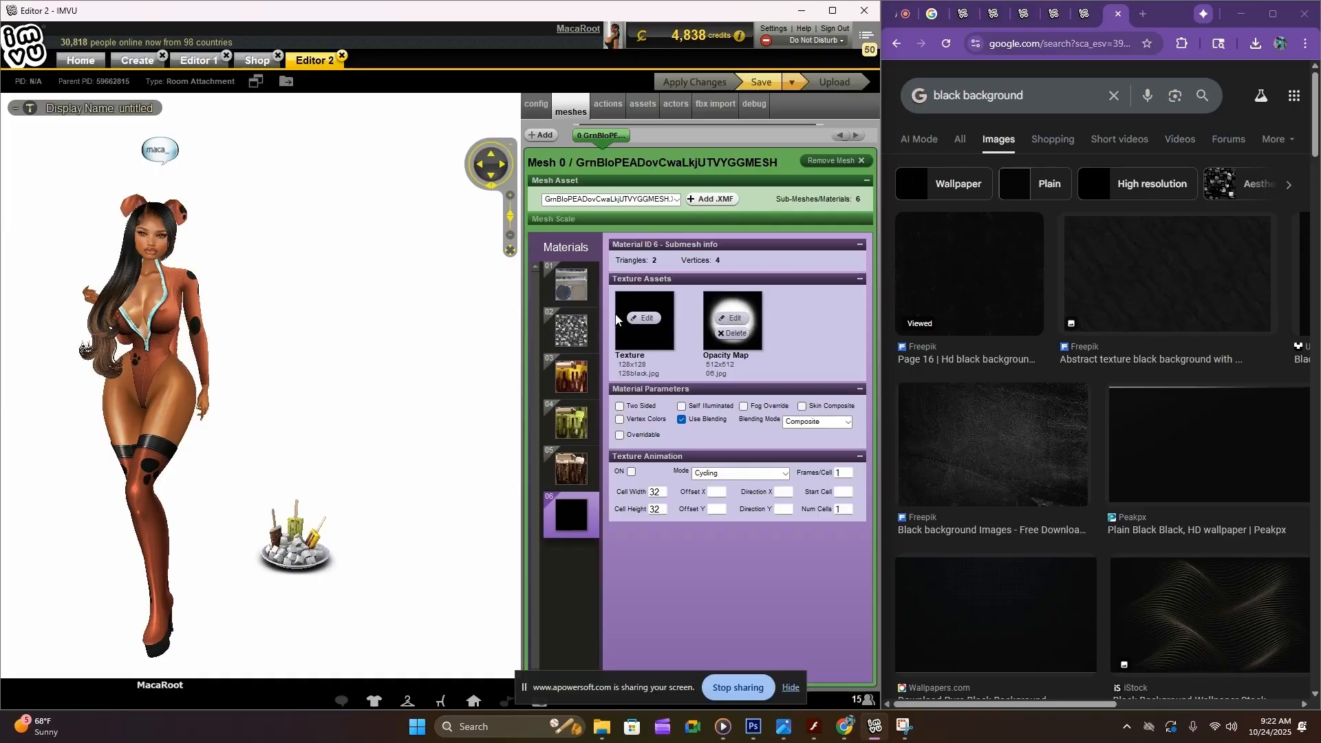
pyautogui.click(727, 322)
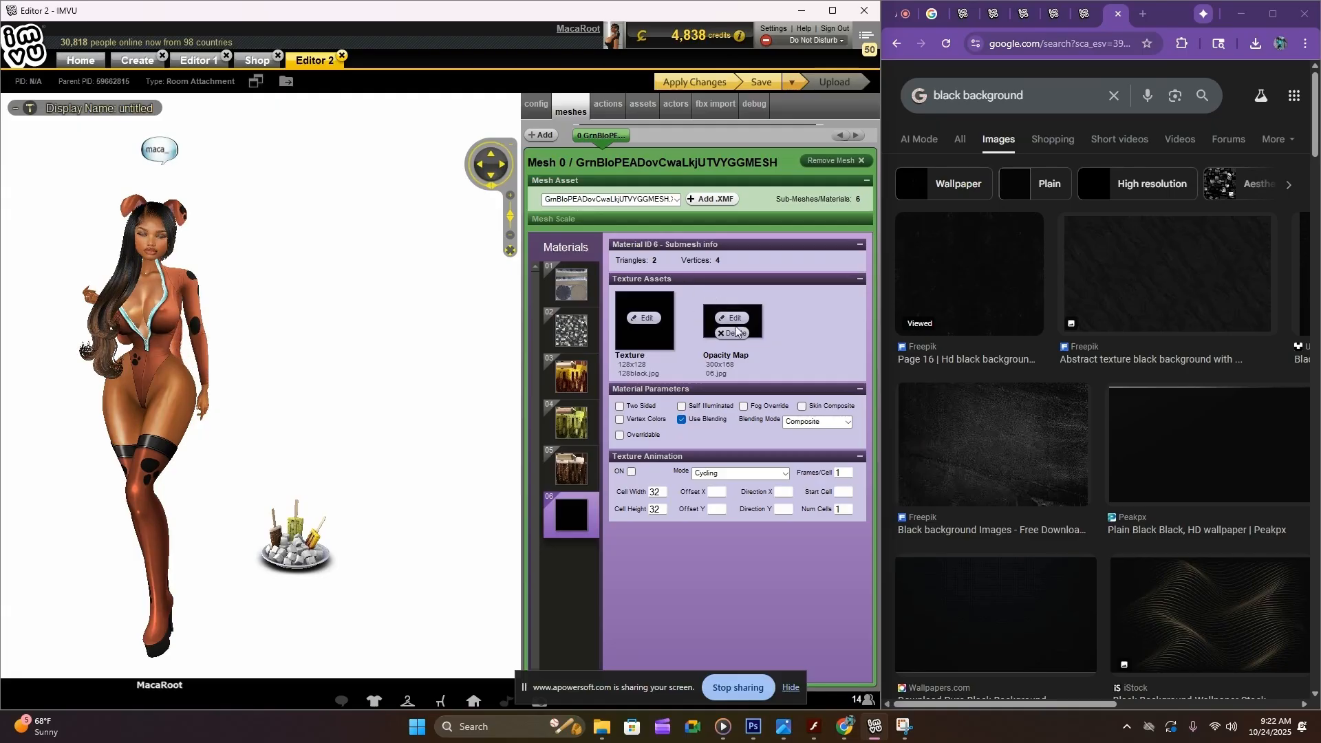
pyautogui.click(675, 84)
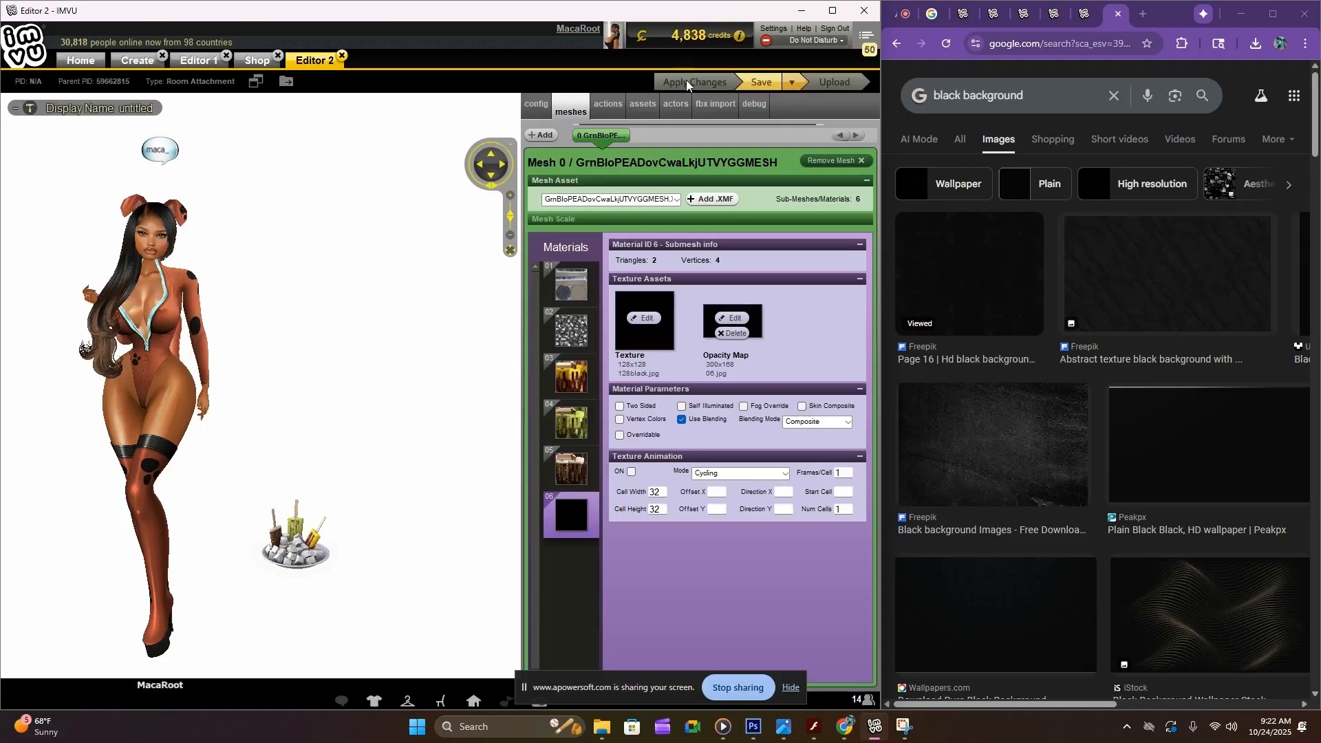
# Replace the texture and opacity map of materials 05 and 03 with the plain black image, applying each change
pyautogui.click(573, 467)
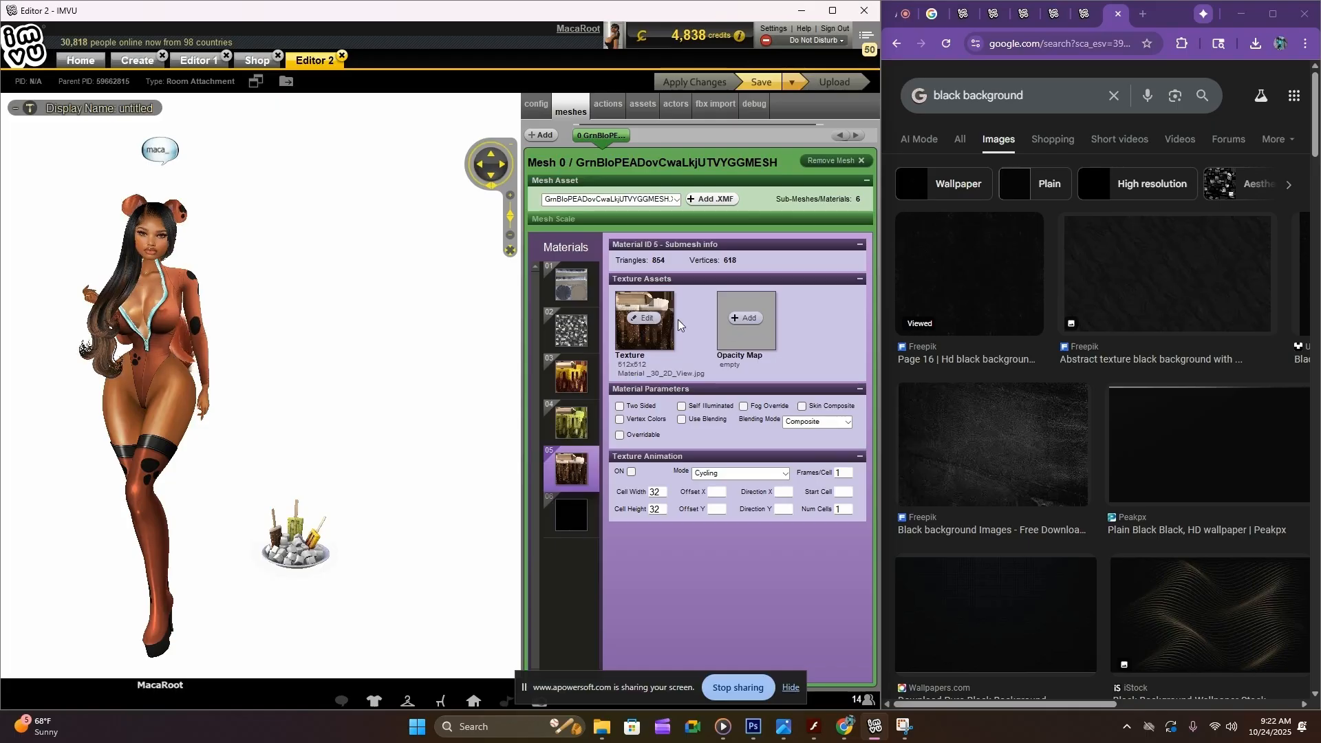
pyautogui.click(687, 82)
pyautogui.click(571, 376)
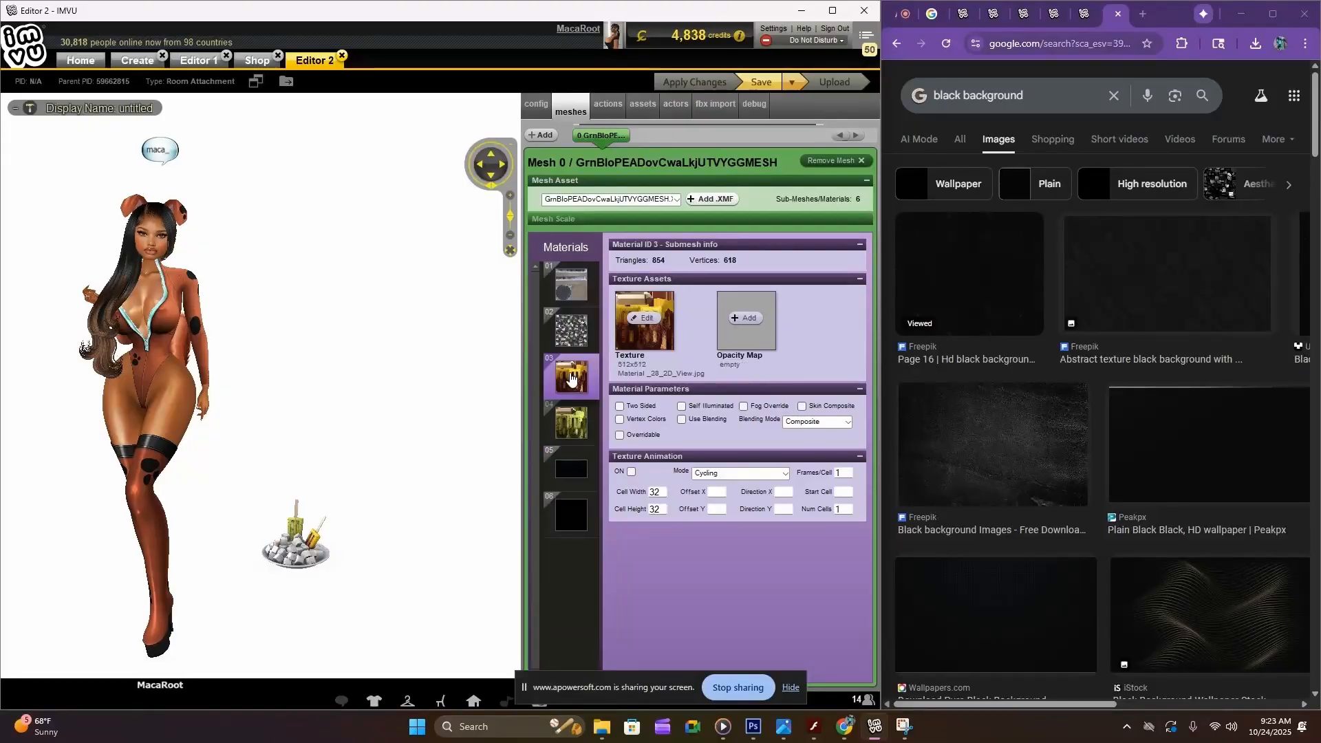
pyautogui.click(648, 320)
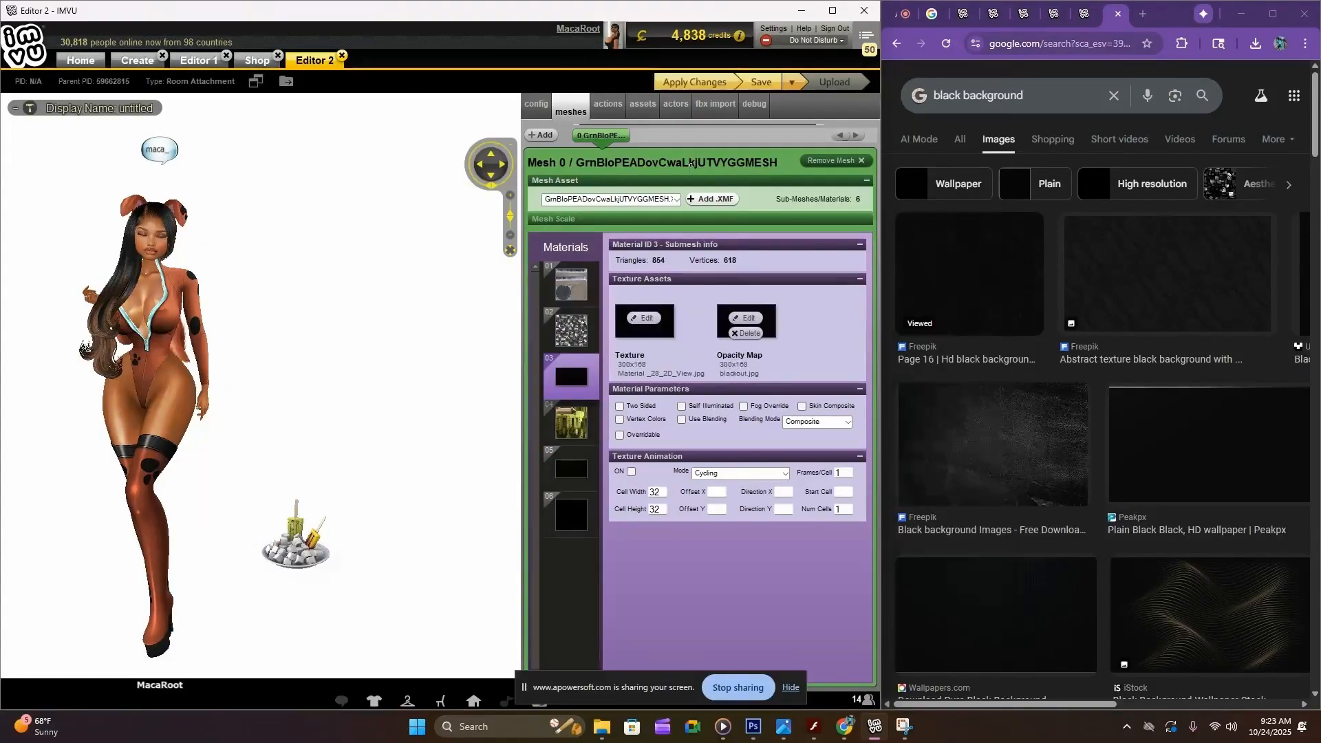
pyautogui.click(683, 83)
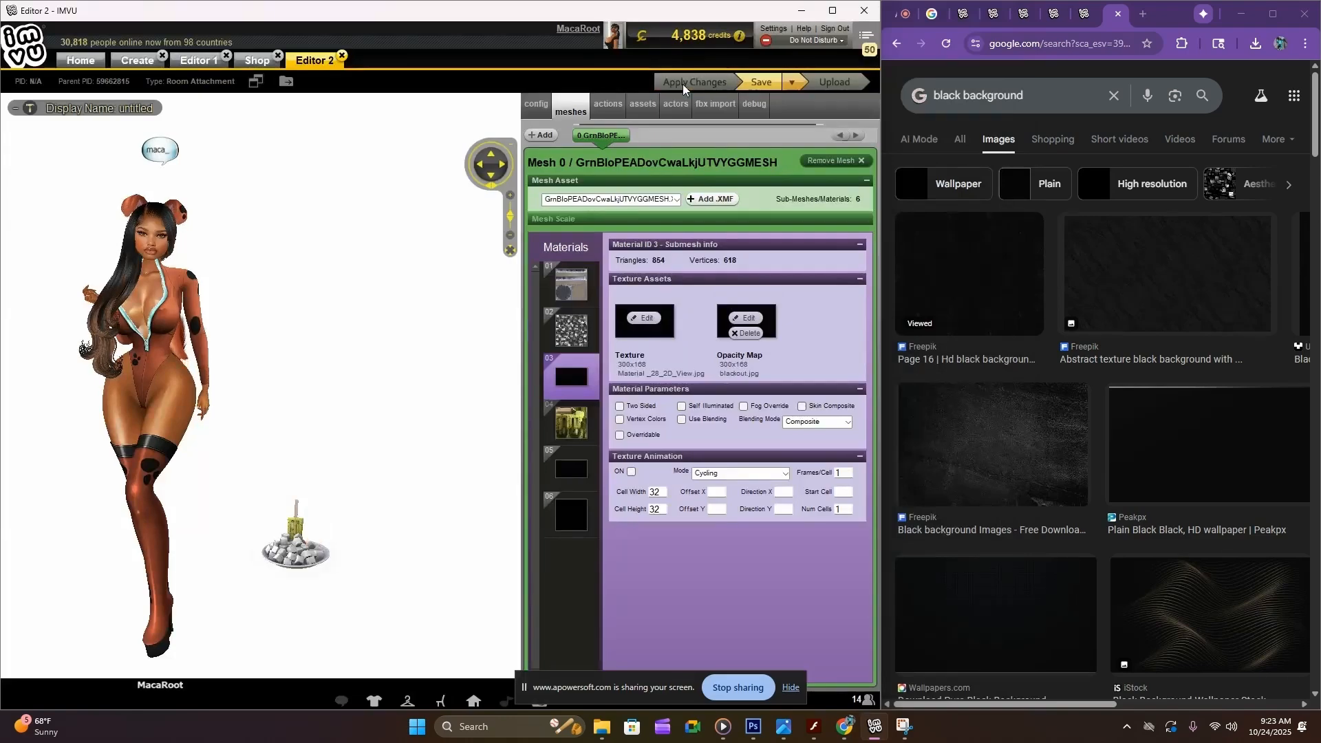
# Turn off Two Sided and Overridable for material 02, and check the parameters of materials 03, 05 and 06
pyautogui.click(582, 328)
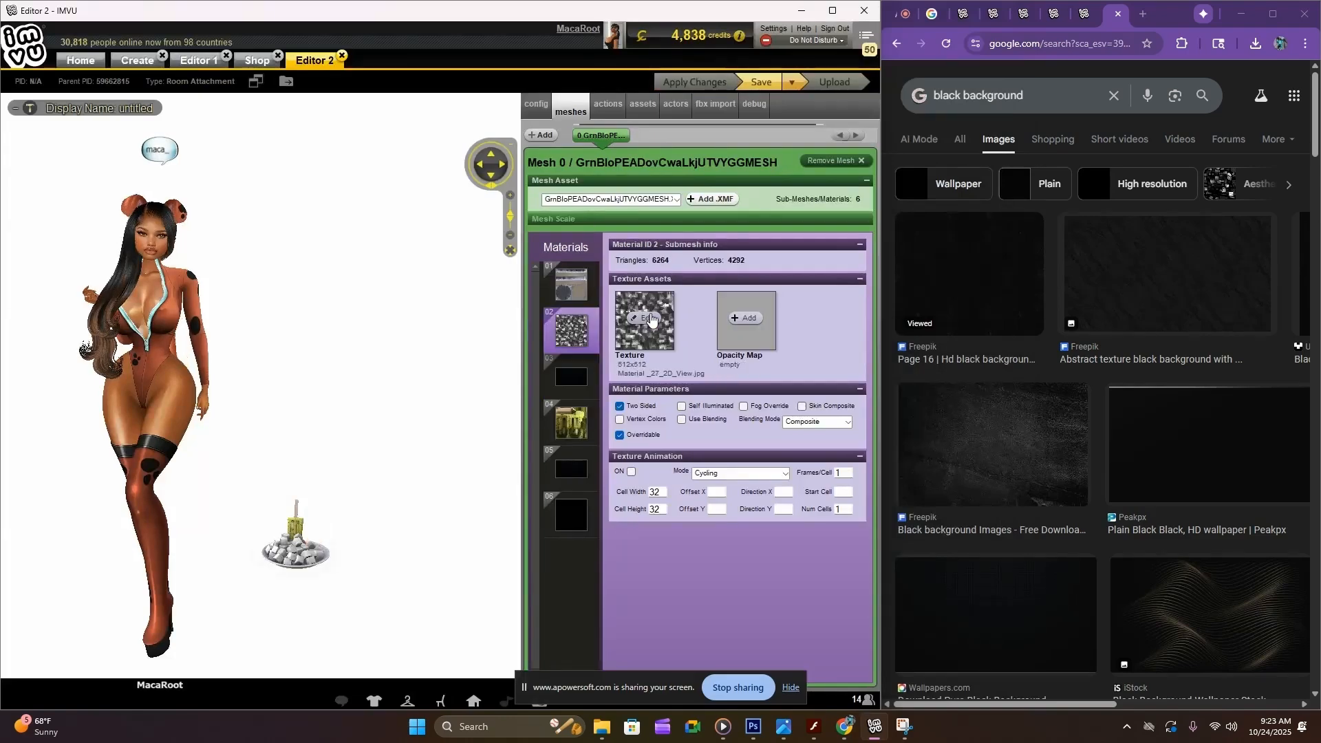
pyautogui.click(620, 407)
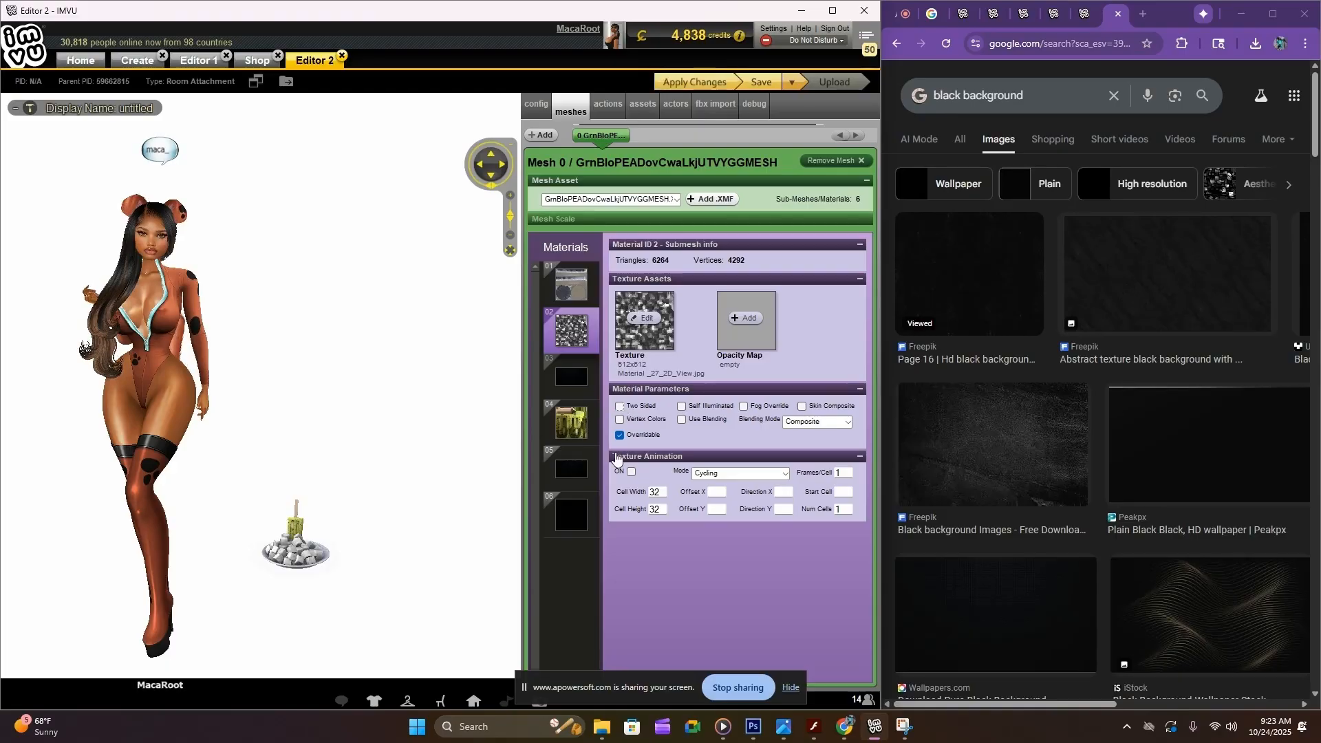
pyautogui.click(589, 389)
pyautogui.click(589, 463)
pyautogui.click(575, 516)
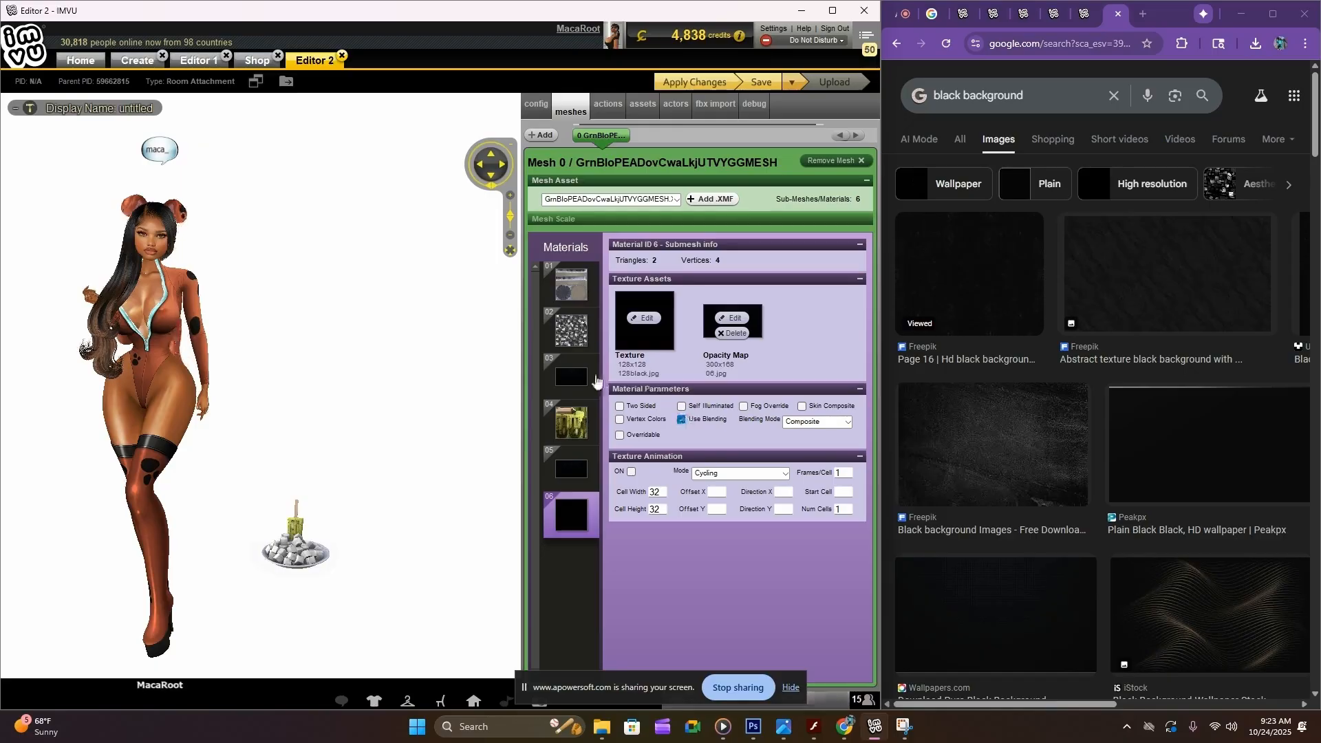
pyautogui.click(682, 419)
pyautogui.click(573, 379)
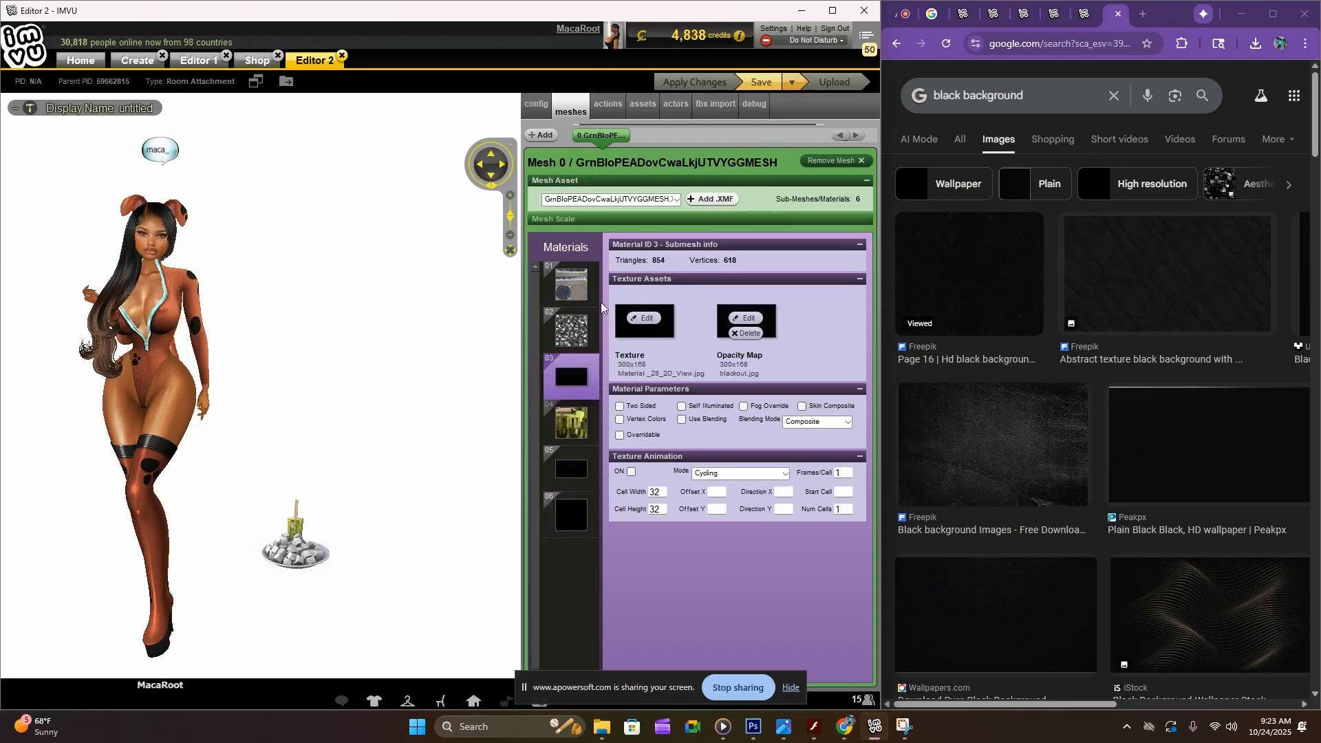
# Replace the texture and opacity map of materials 02 and 01 with the black blackout image and apply the changes
pyautogui.click(572, 330)
pyautogui.click(647, 318)
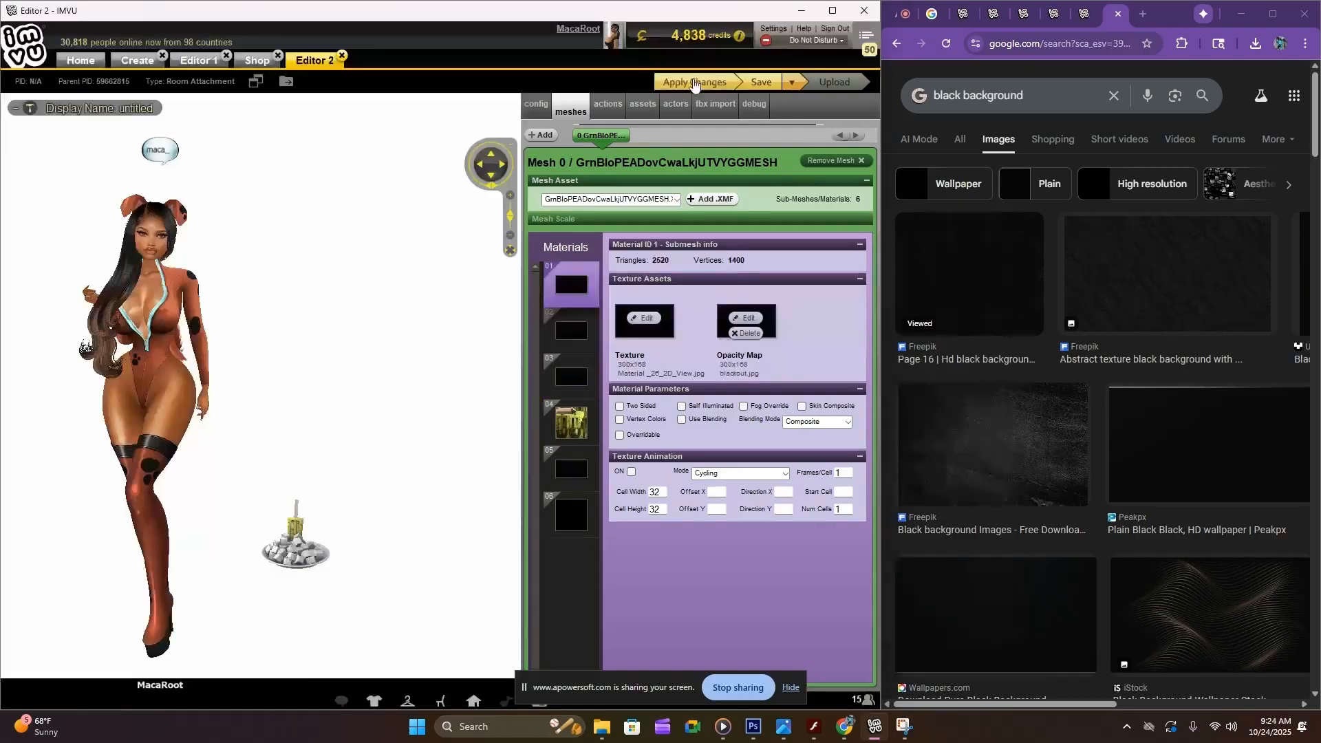
pyautogui.click(699, 80)
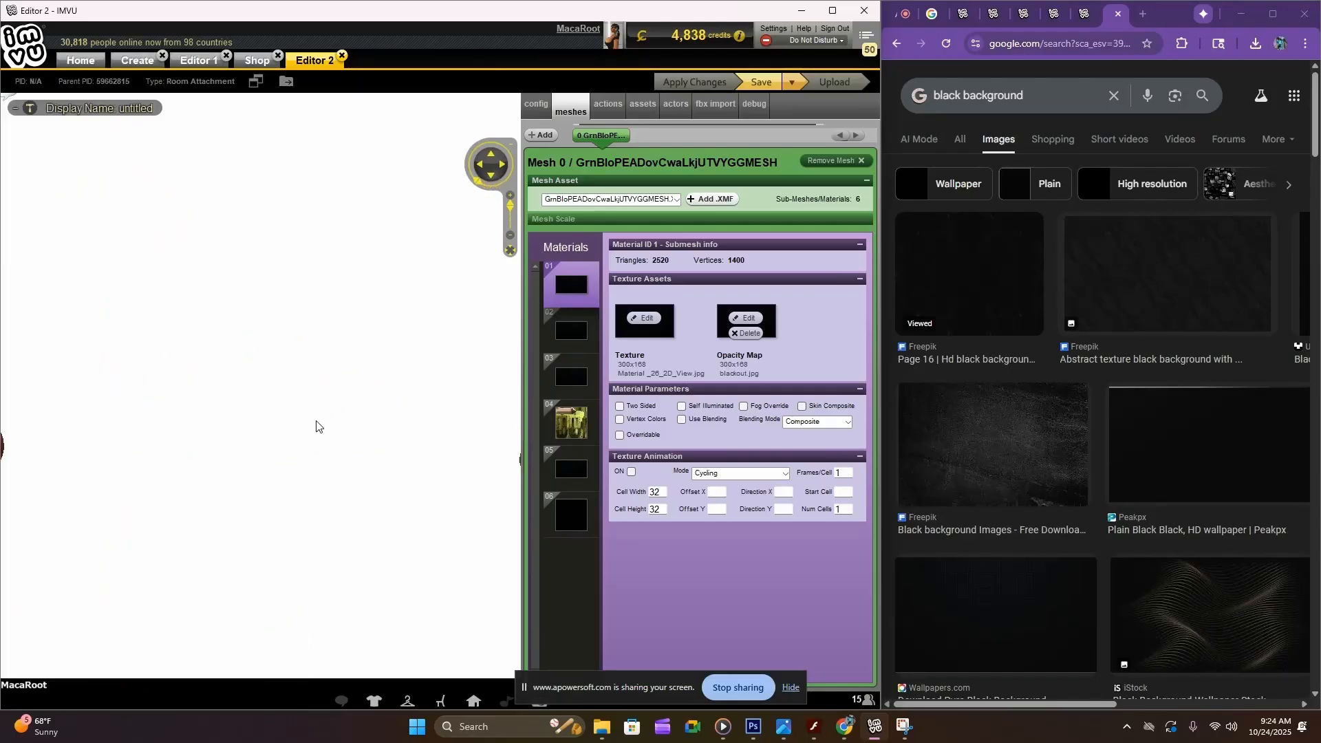
# Inspect the isolated popsicle from different camera angles and bring the Popsicle Ice product page back up in the browser
pyautogui.click(501, 165)
pyautogui.click(480, 164)
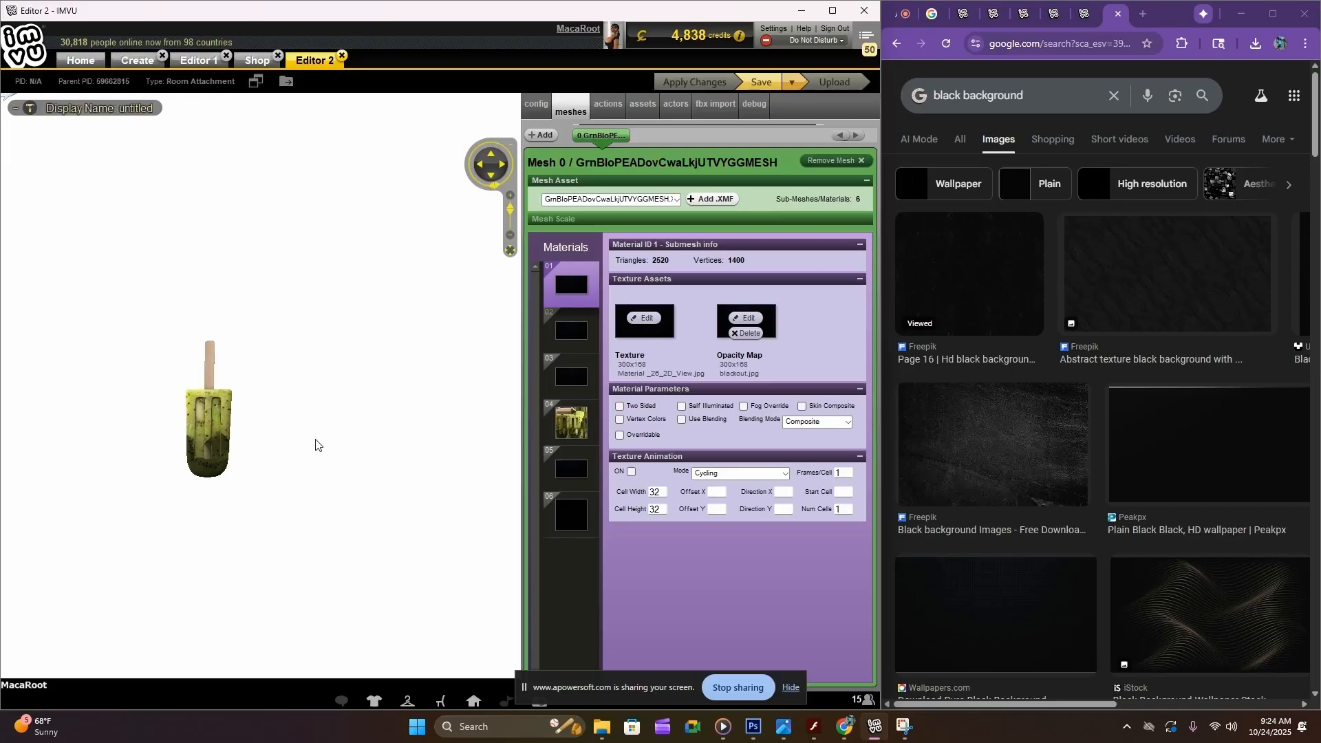
pyautogui.moveTo(315, 444)
pyautogui.mouseDown()
pyautogui.moveTo(348, 436)
pyautogui.moveTo(236, 443)
pyautogui.moveTo(315, 449)
pyautogui.mouseUp()
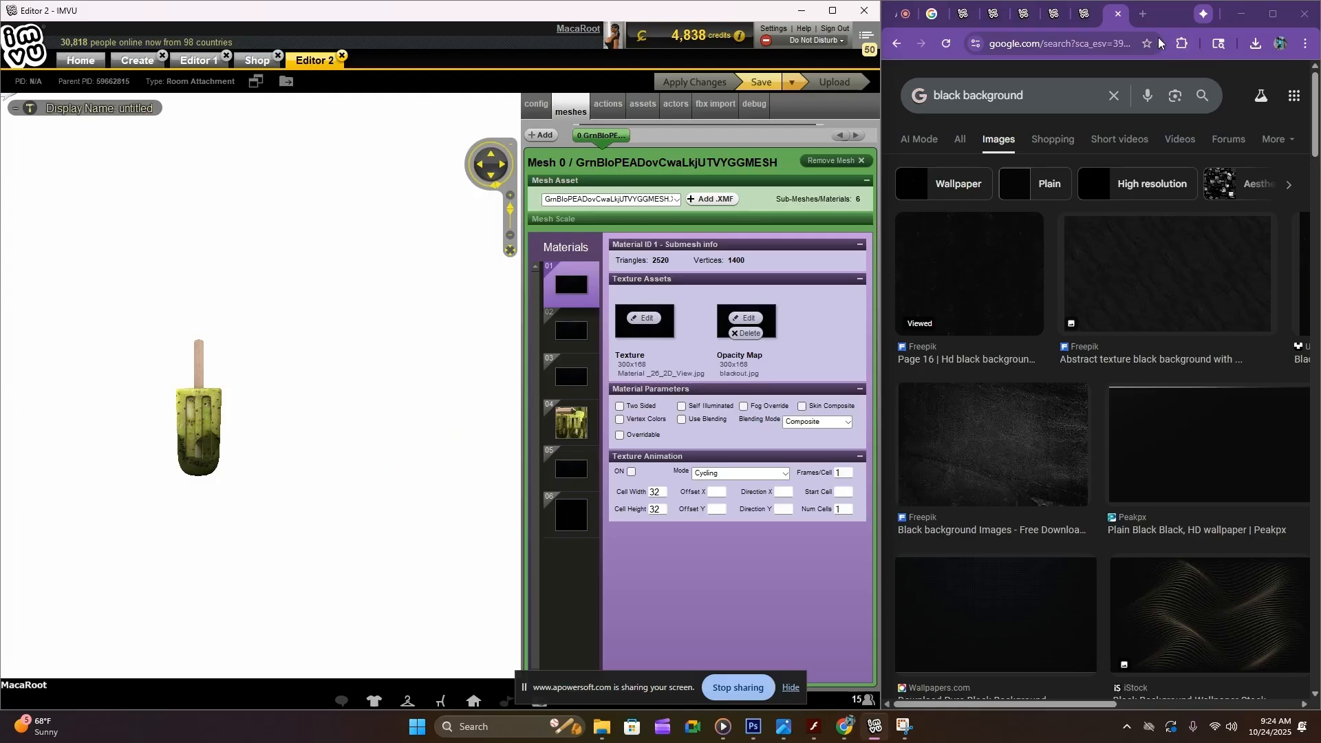
pyautogui.click(1086, 15)
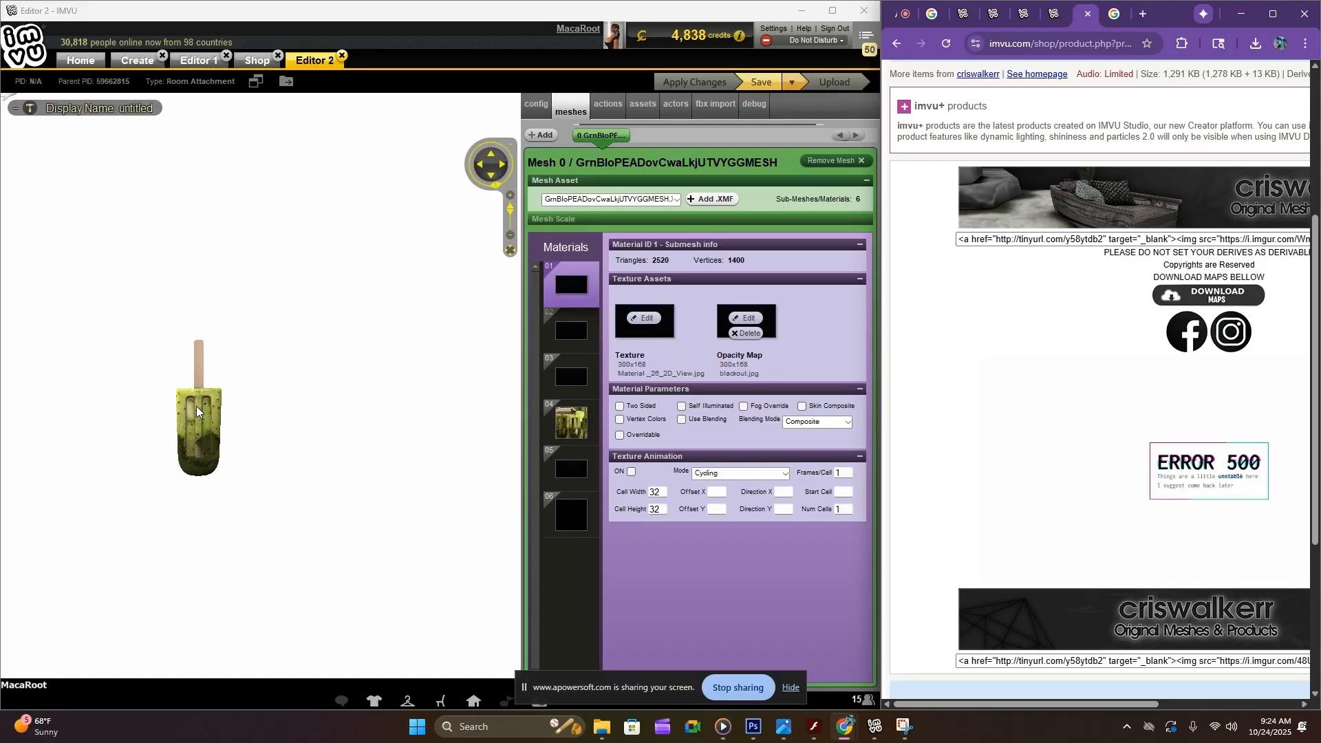
pyautogui.moveTo(416, 328); pyautogui.dragTo(385, 303)
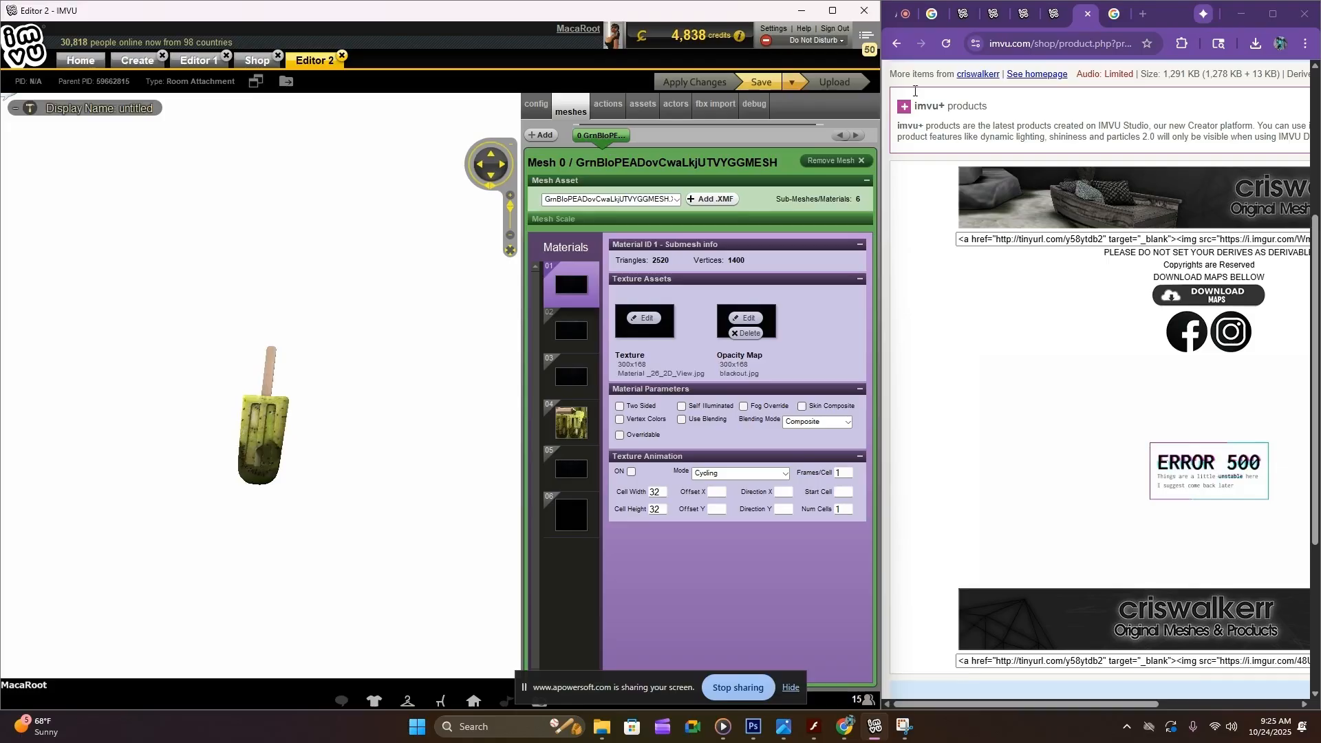
# Save the product, then try adding a product image in the shop submission form and close the form without submitting
pyautogui.click(765, 85)
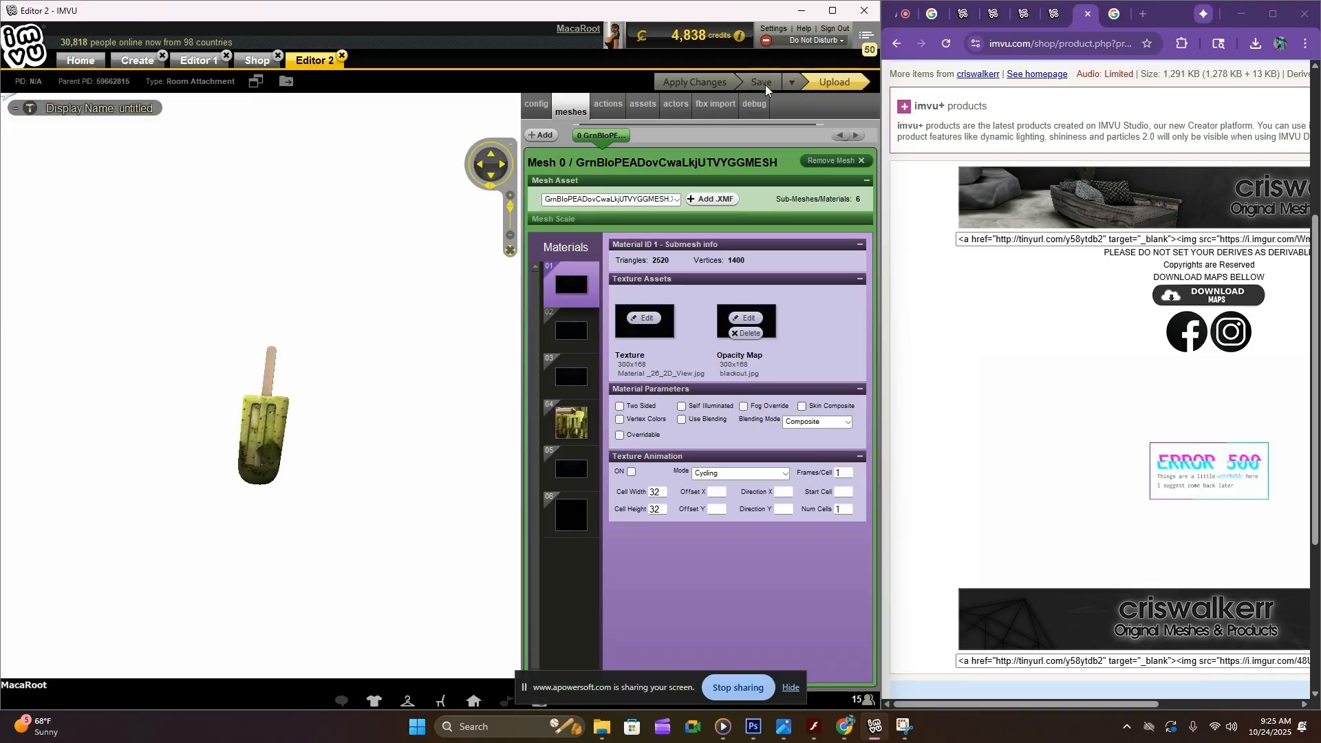
pyautogui.click(821, 86)
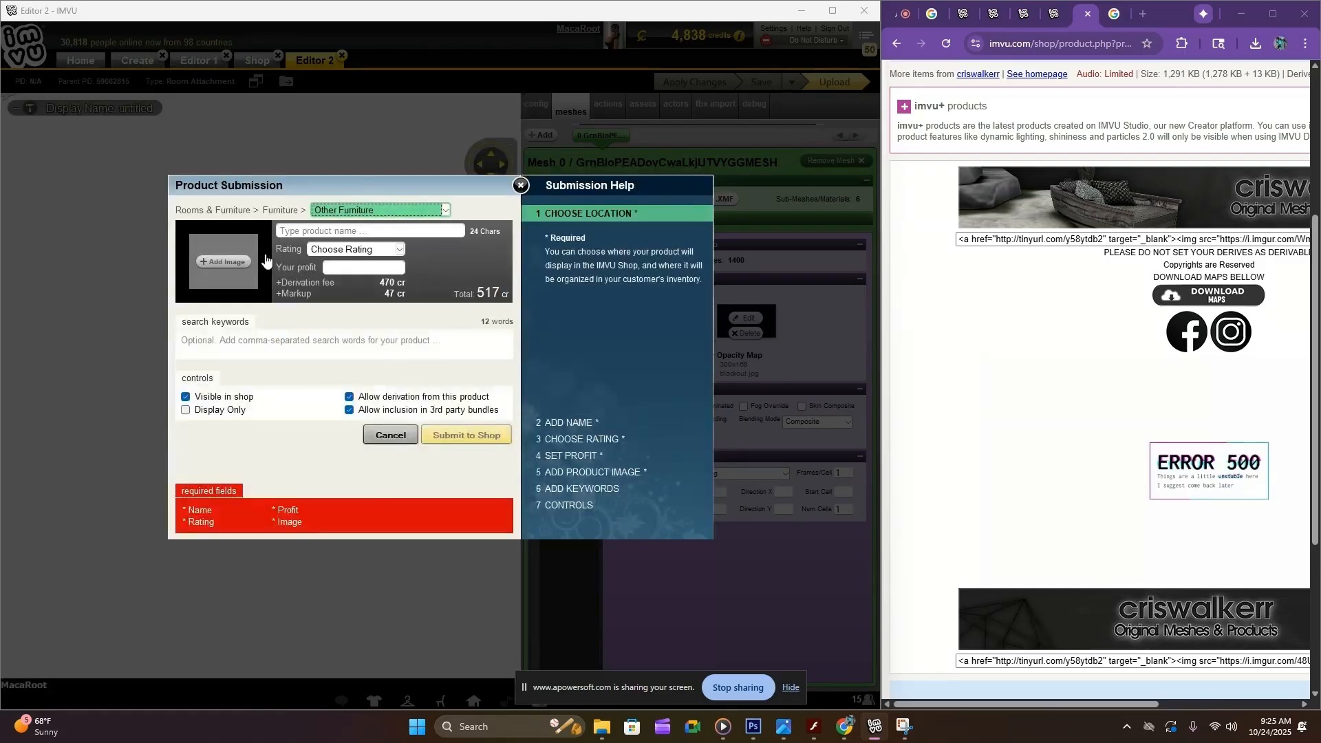
pyautogui.click(225, 265)
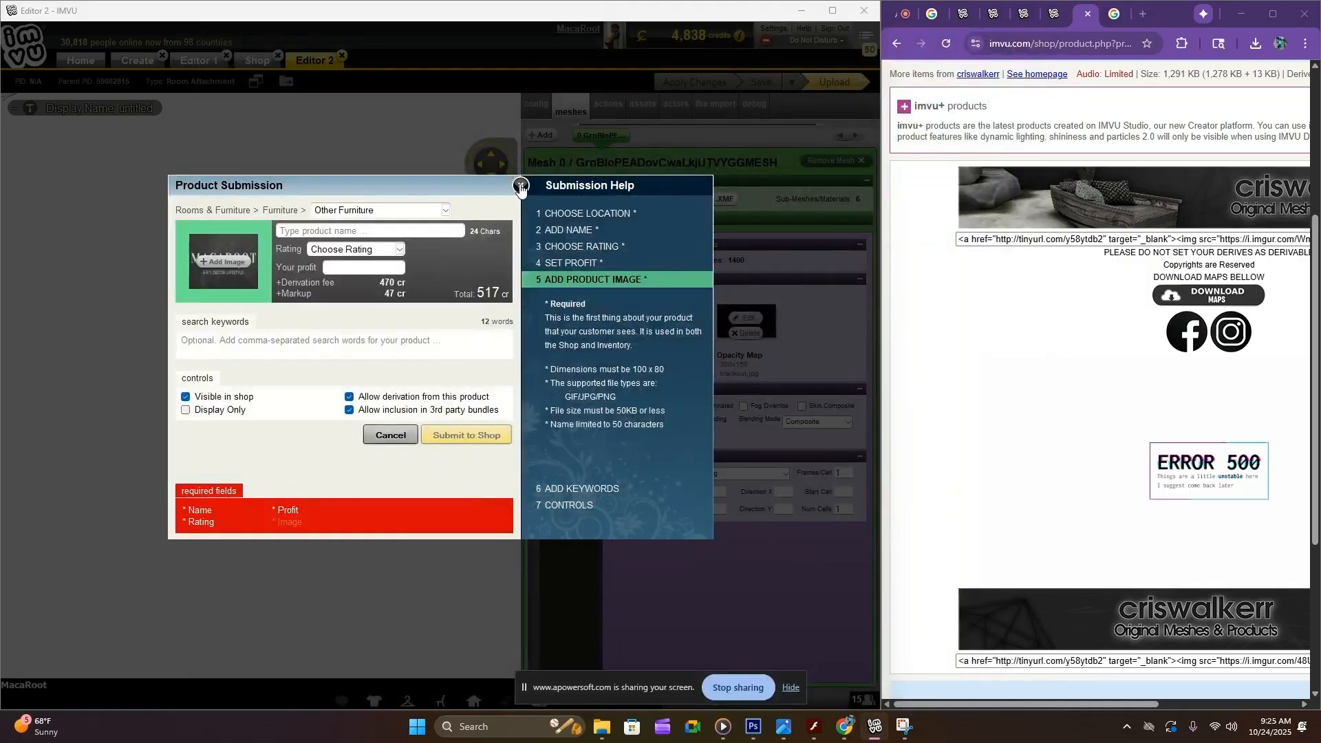
pyautogui.click(521, 186)
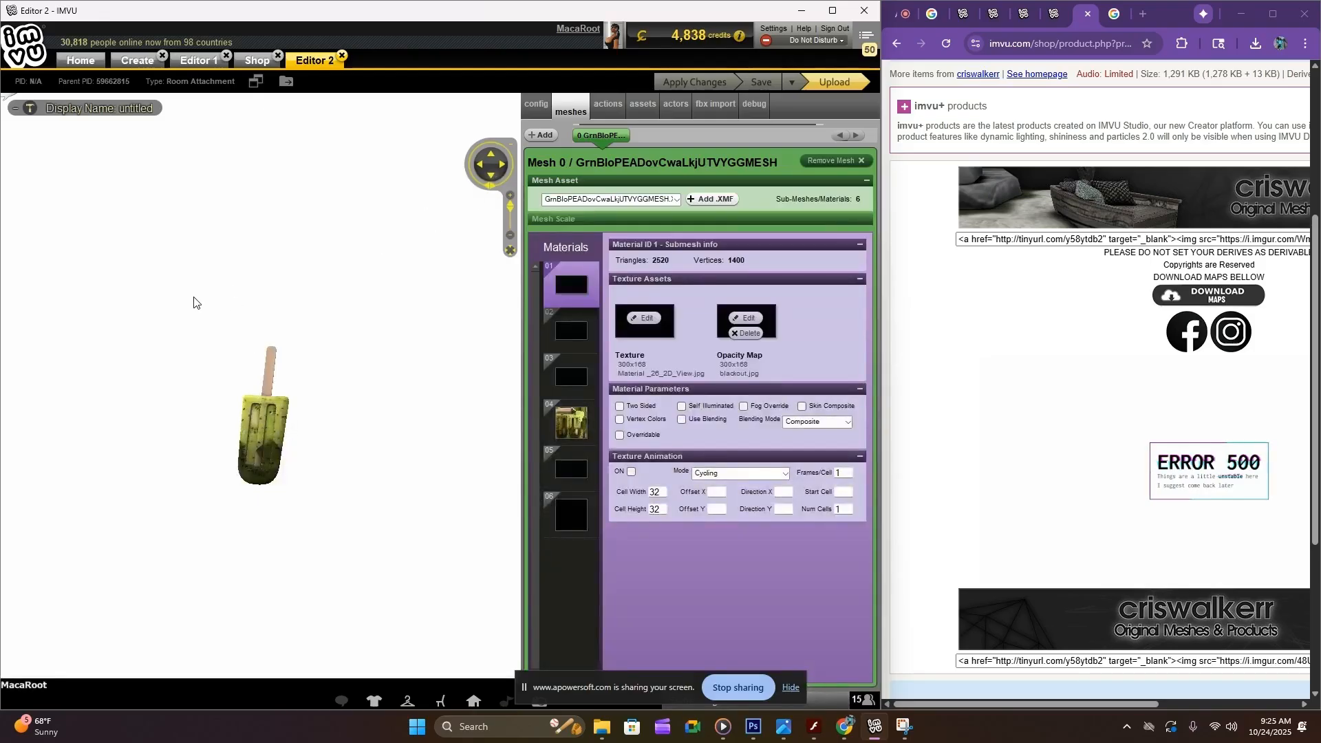
# Rotate the popsicle upright with the stick pointing down using the Furniture Tools, and frame it in a close-up view
pyautogui.click(29, 108)
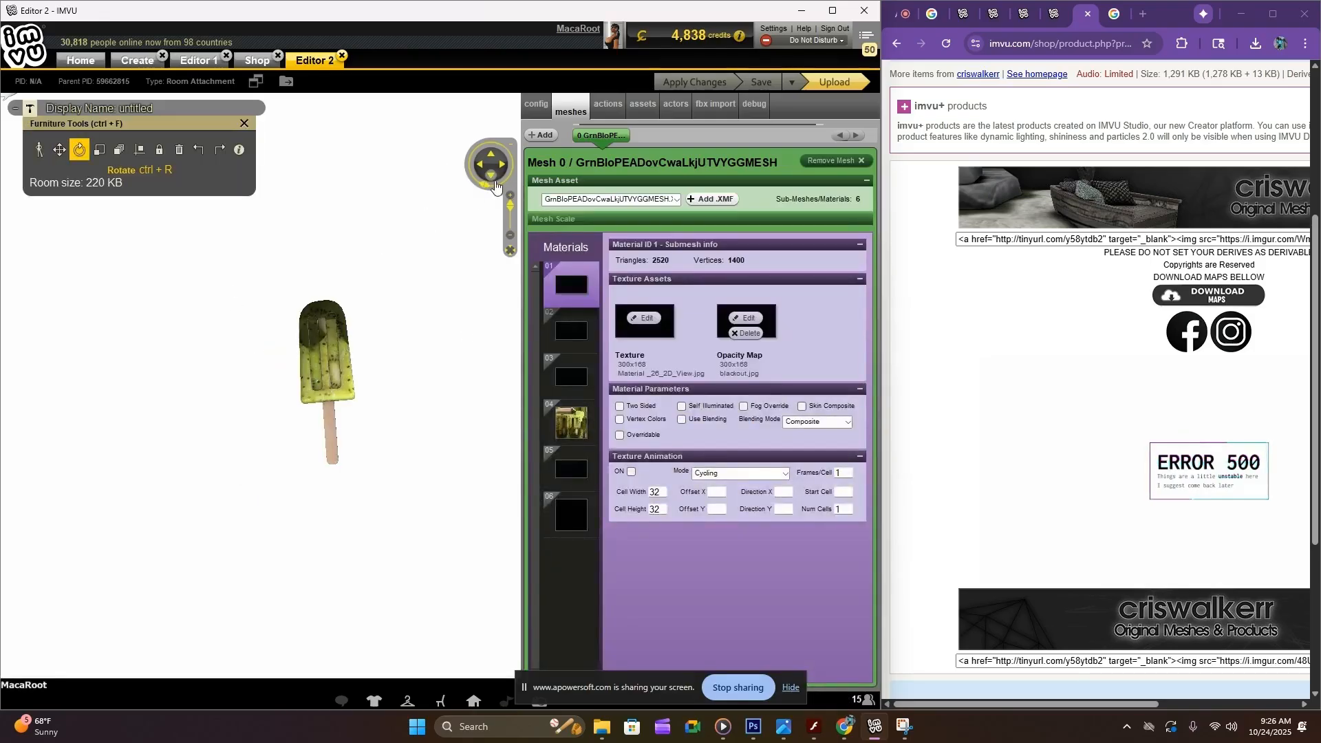
pyautogui.moveTo(488, 183)
pyautogui.mouseDown()
pyautogui.moveTo(437, 176)
pyautogui.moveTo(494, 179)
pyautogui.mouseUp()
pyautogui.click(503, 164)
pyautogui.click(503, 164)
pyautogui.click(501, 165)
pyautogui.click(500, 165)
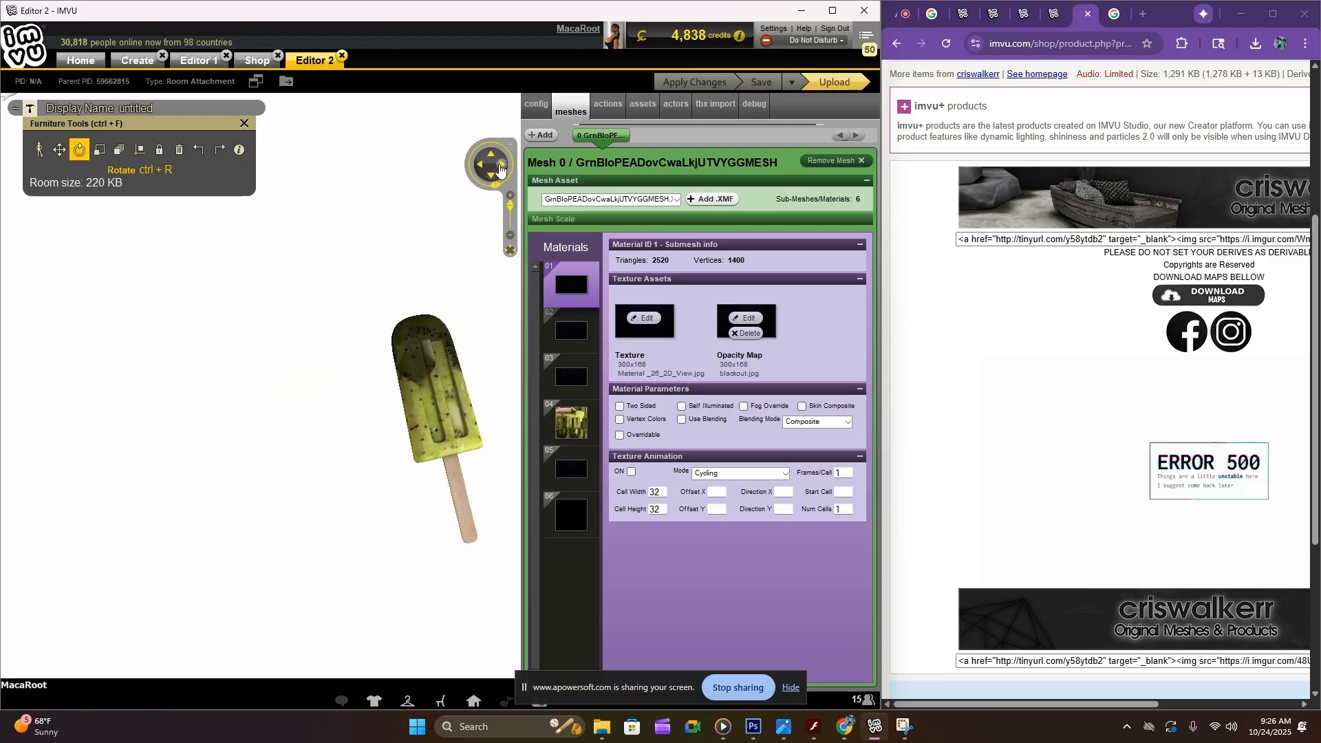
pyautogui.click(500, 167)
pyautogui.moveTo(493, 183)
pyautogui.mouseDown()
pyautogui.moveTo(471, 170)
pyautogui.moveTo(491, 180)
pyautogui.mouseUp()
pyautogui.click(501, 165)
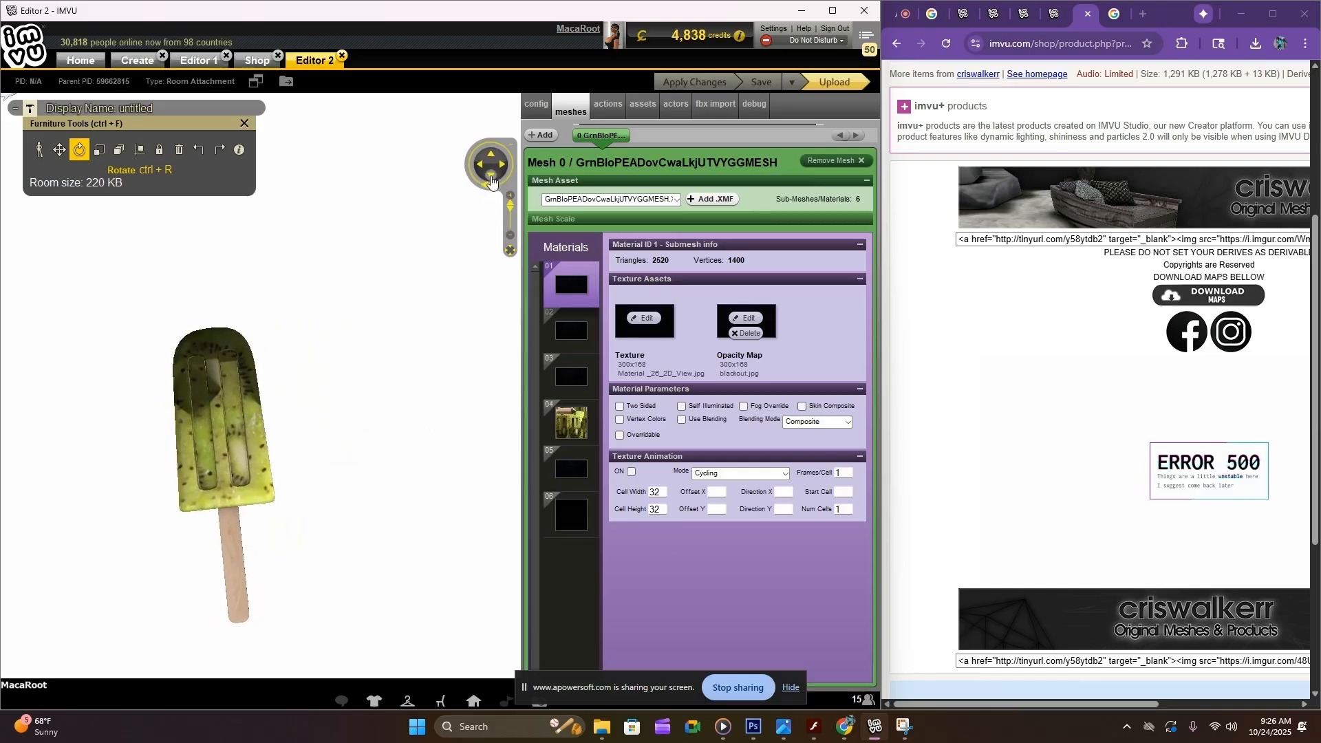
pyautogui.click(492, 178)
pyautogui.click(493, 155)
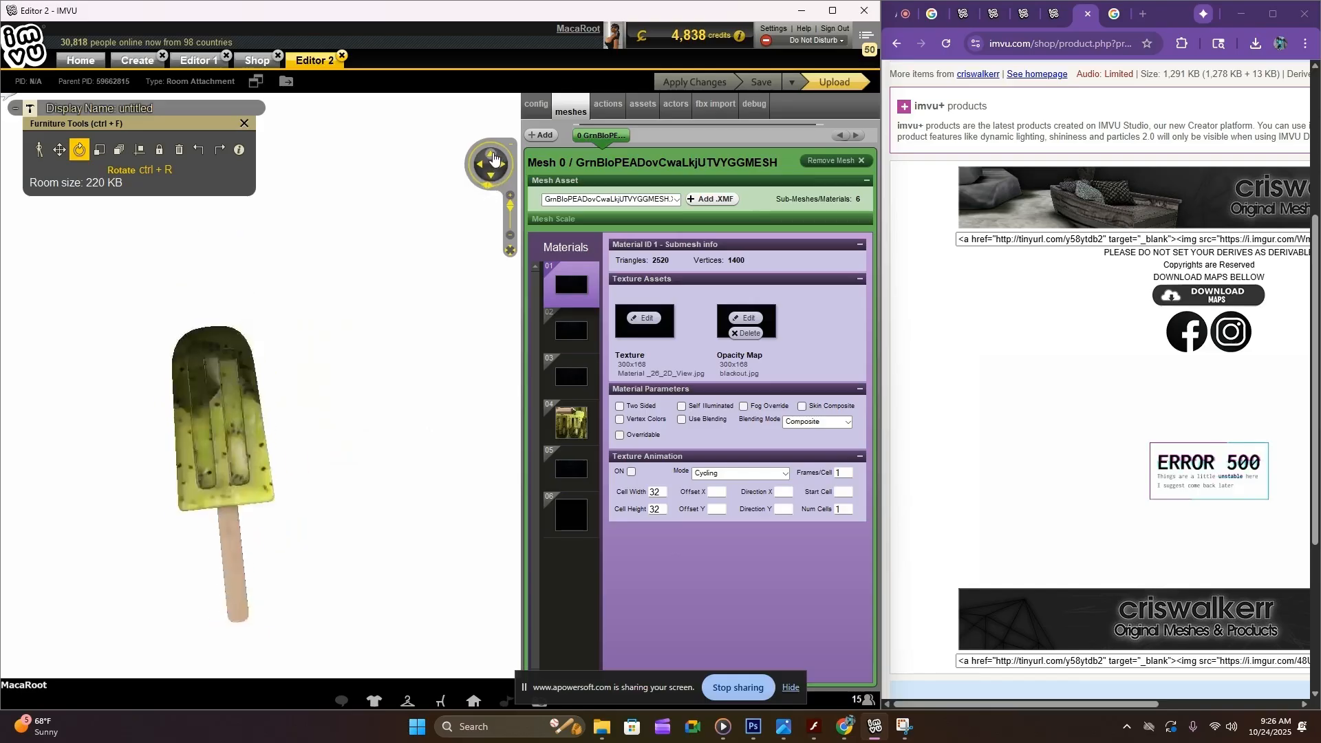
pyautogui.click(493, 176)
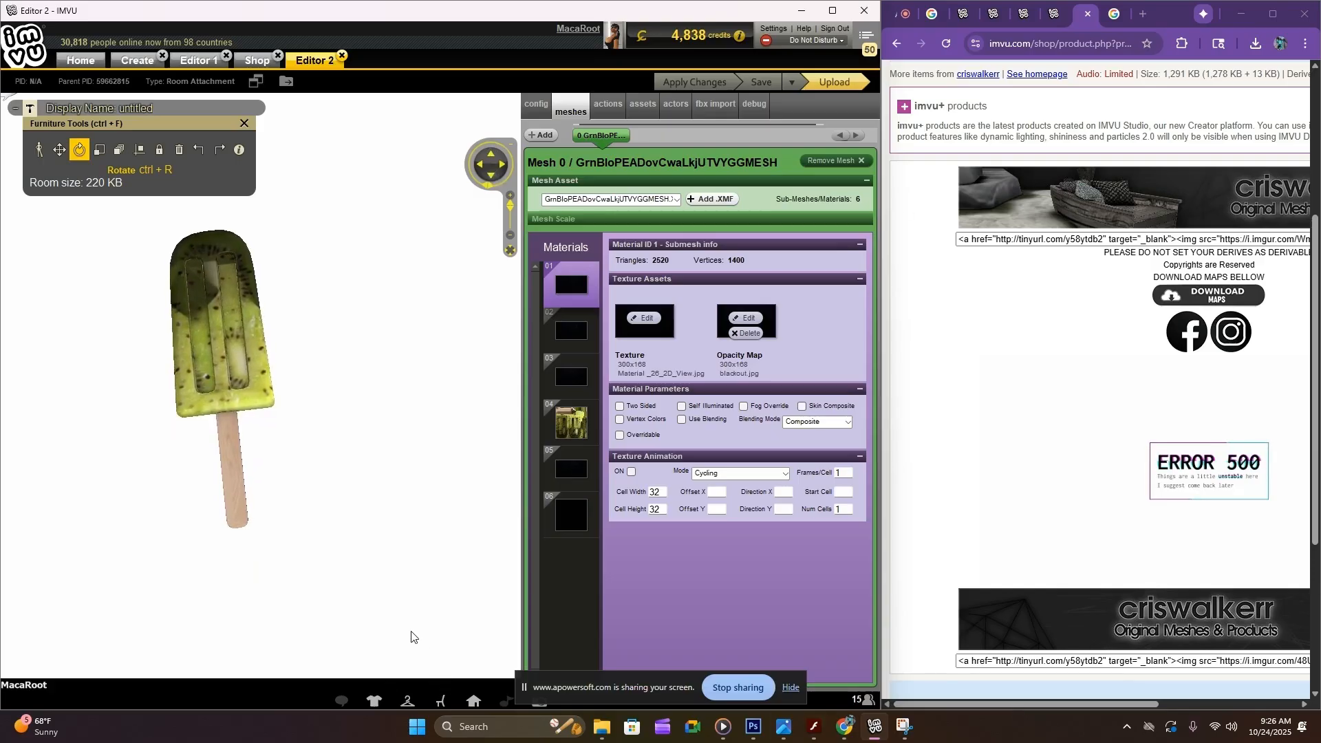
# Capture a rectangular screenshot of the upright popsicle against the white background
pyautogui.press('super+shift+s')
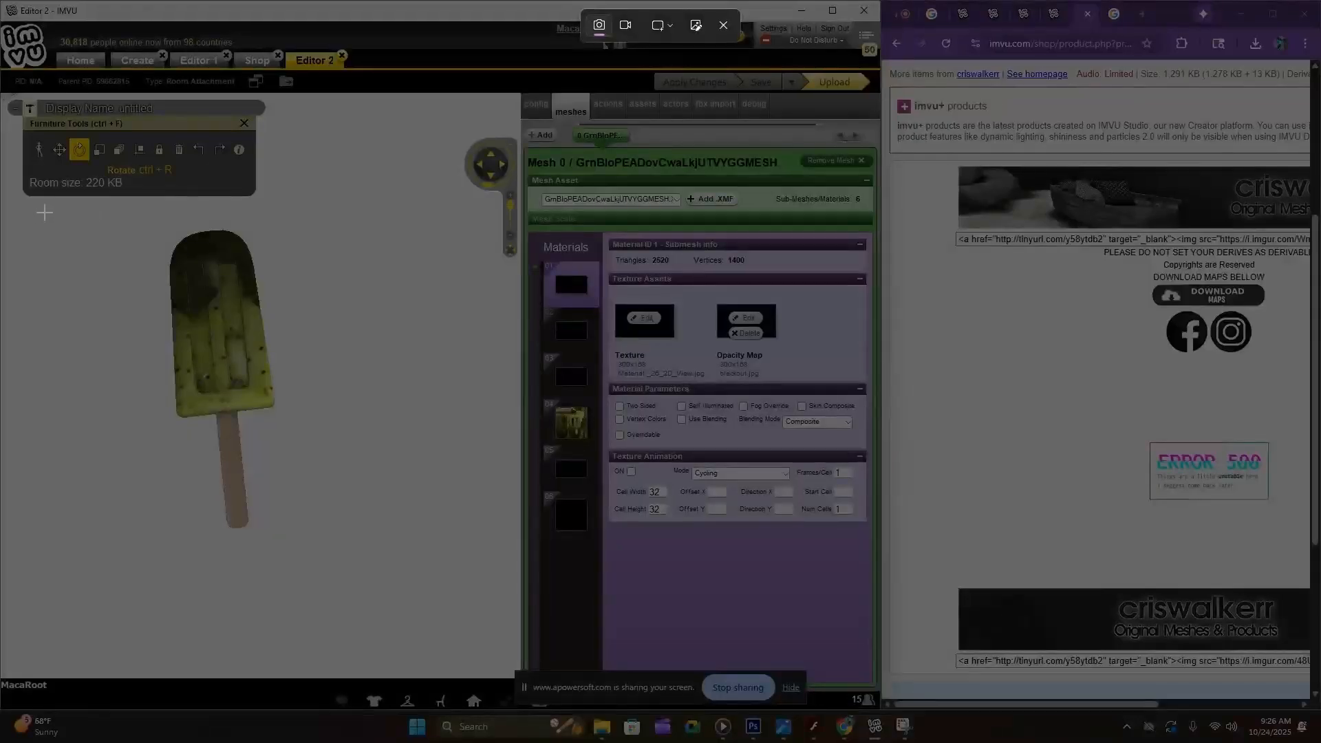
pyautogui.moveTo(47, 206); pyautogui.dragTo(351, 518)
pyautogui.moveTo(359, 539); pyautogui.dragTo(361, 540)
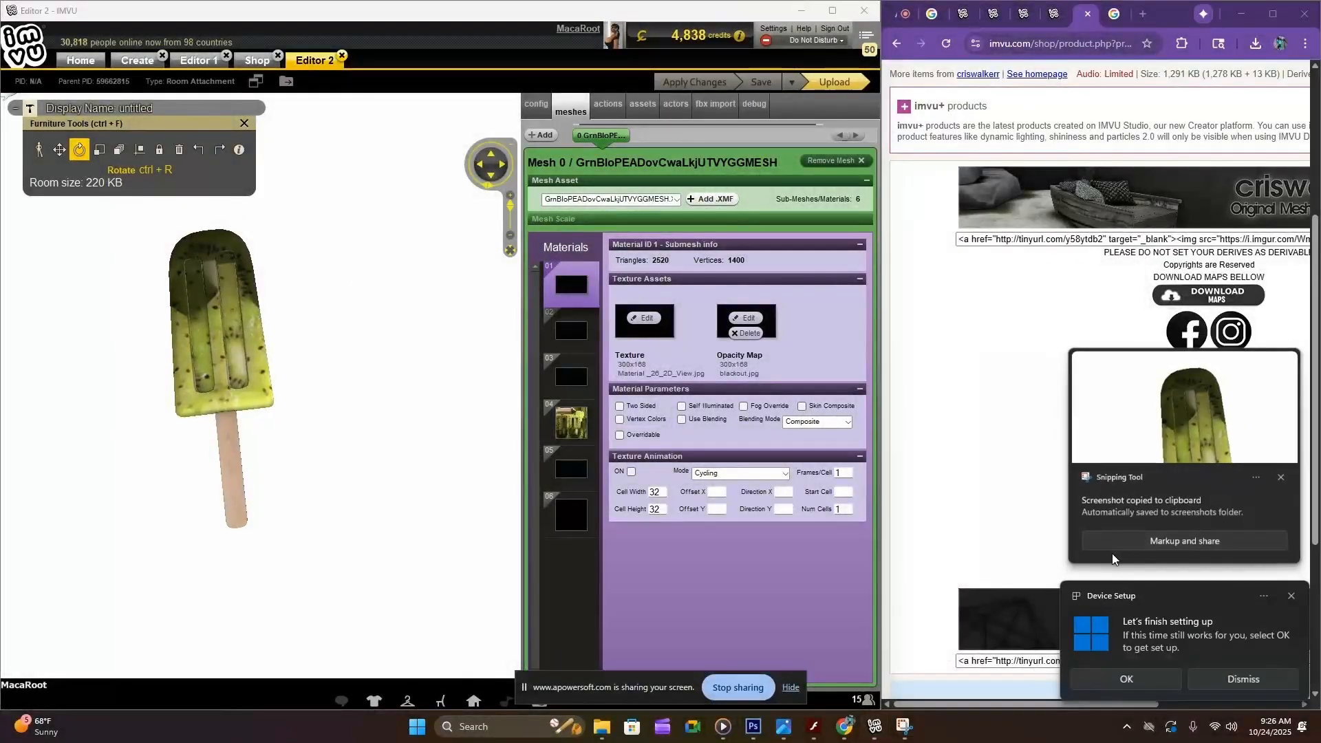
# Open the imgur album with the downloadable maps from the Popsicle Ice product page and widen the browser window
pyautogui.scroll(4, 1268, 486)
pyautogui.scroll(-1, 1268, 486)
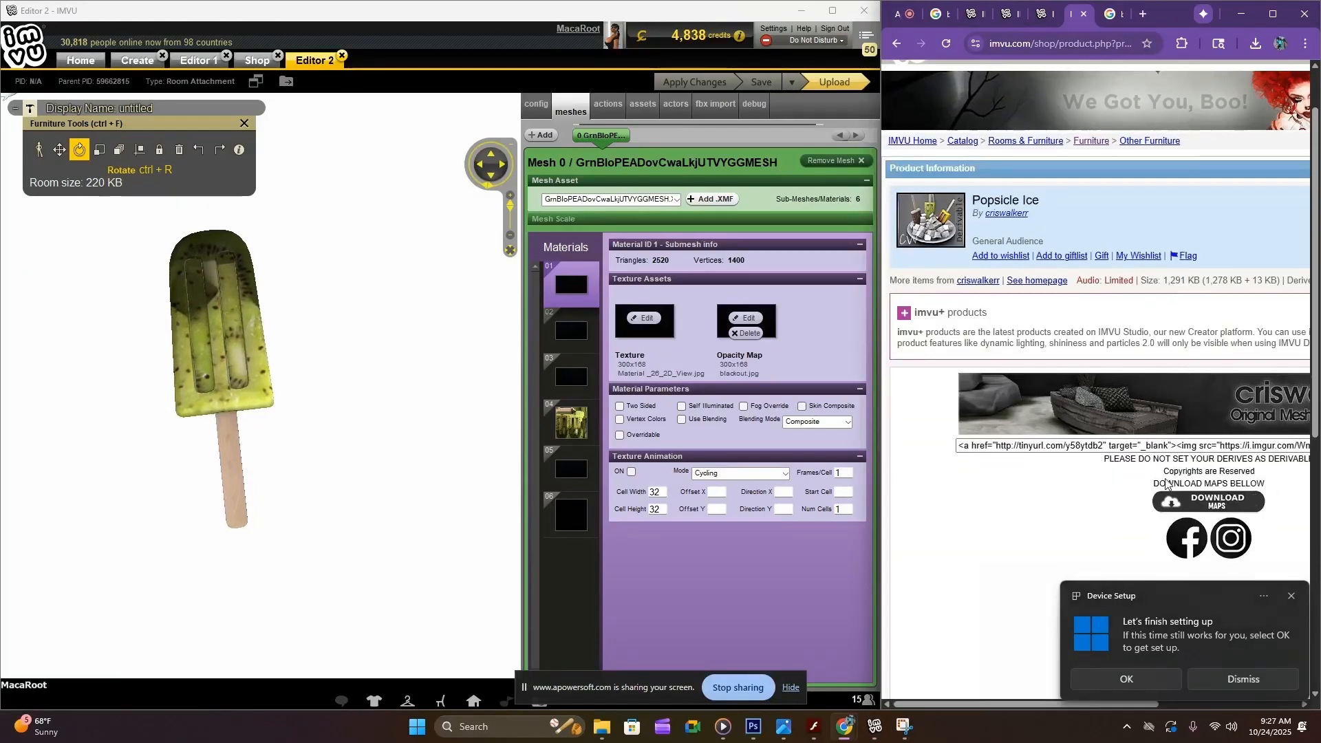
pyautogui.click(1215, 506)
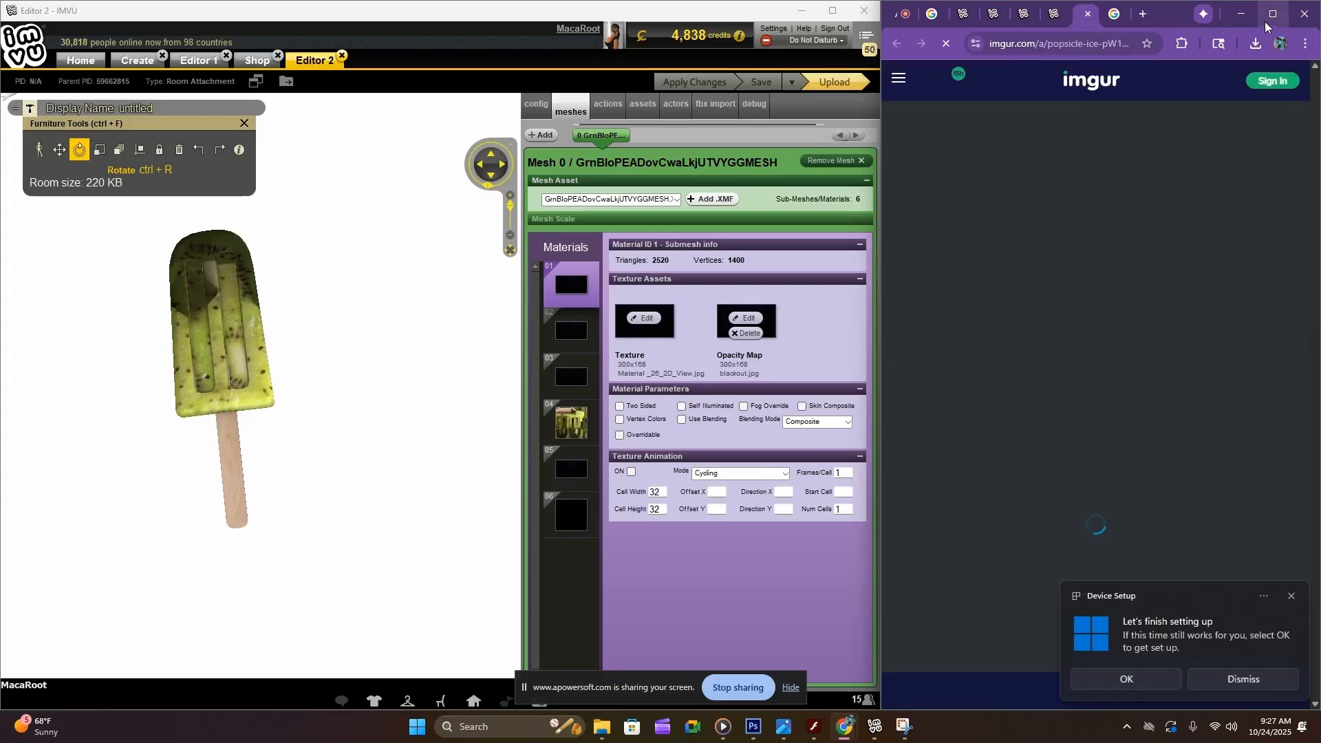
pyautogui.moveTo(882, 268); pyautogui.dragTo(587, 271)
# Examine the popsicle textures and opacity maps in the imgur album, ending at the green kiwi texture beside the editor
pyautogui.scroll(-15, 935, 278)
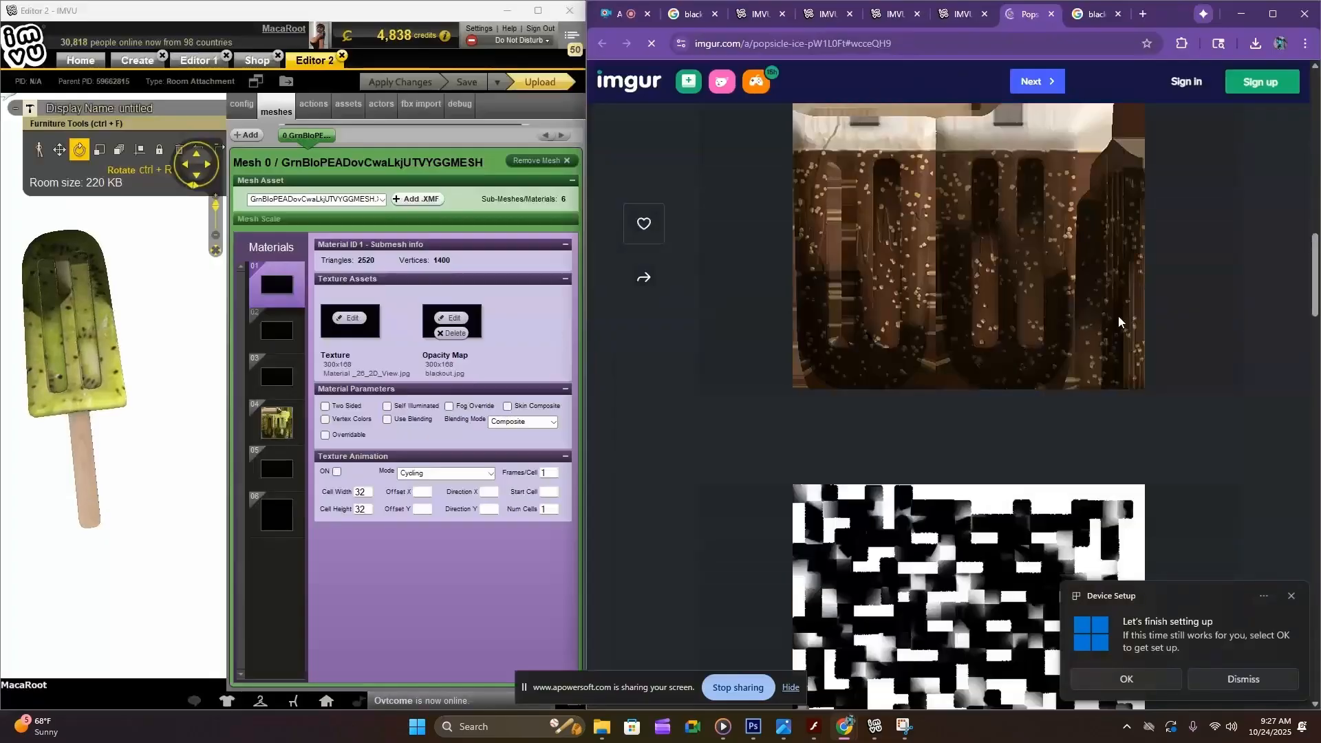
pyautogui.scroll(2, 1117, 316)
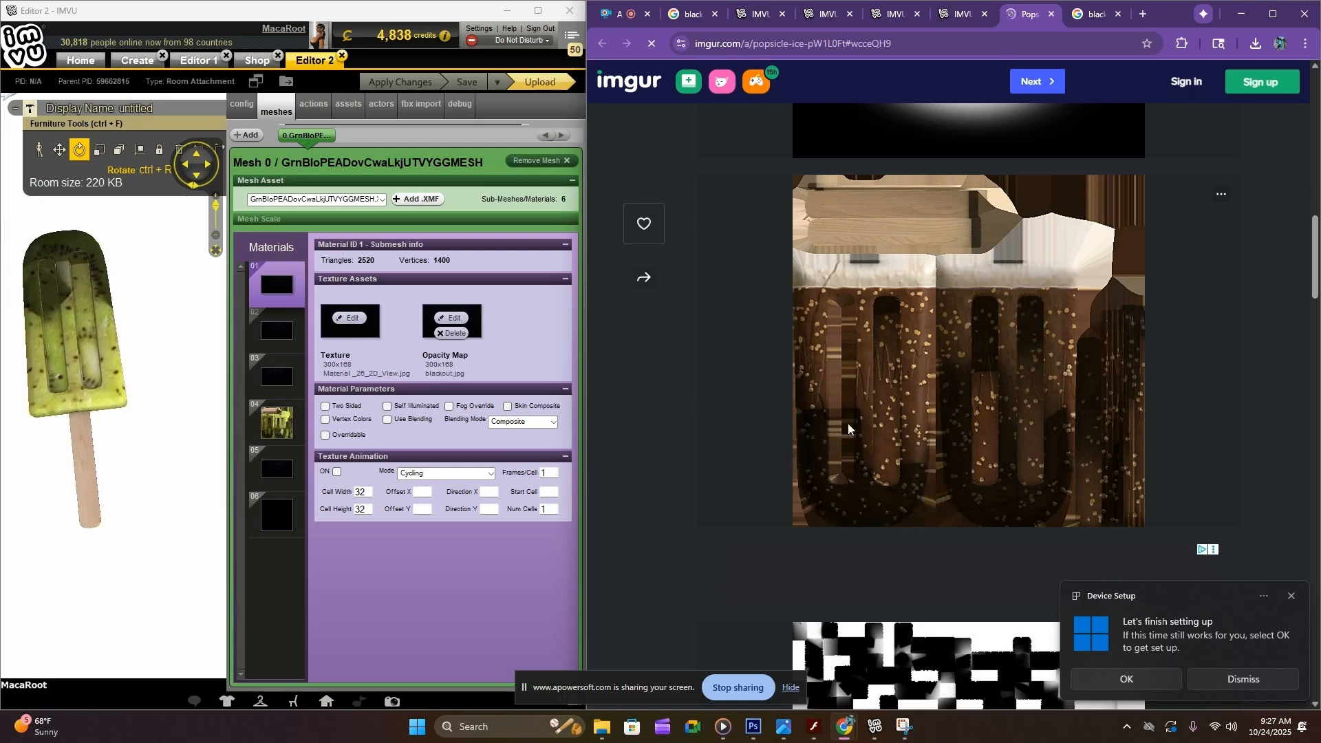
pyautogui.scroll(-8, 949, 477)
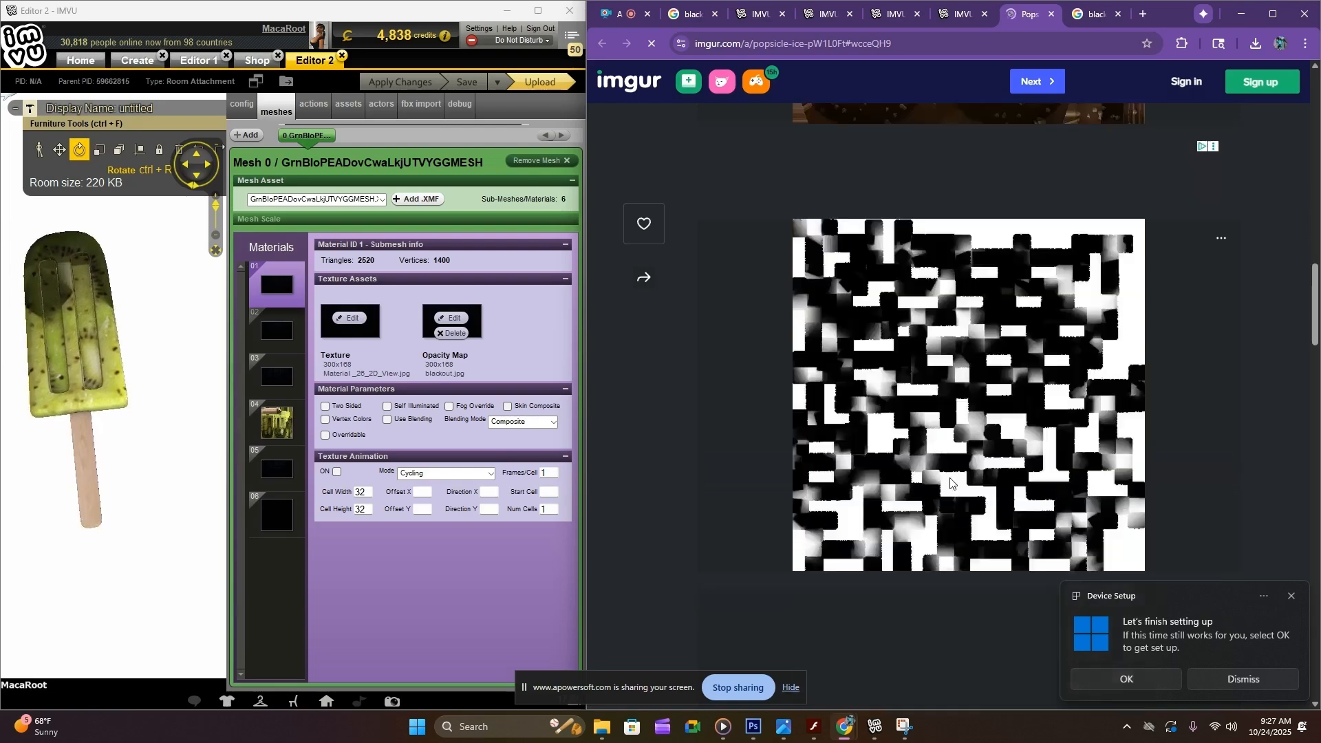
pyautogui.scroll(-3, 952, 457)
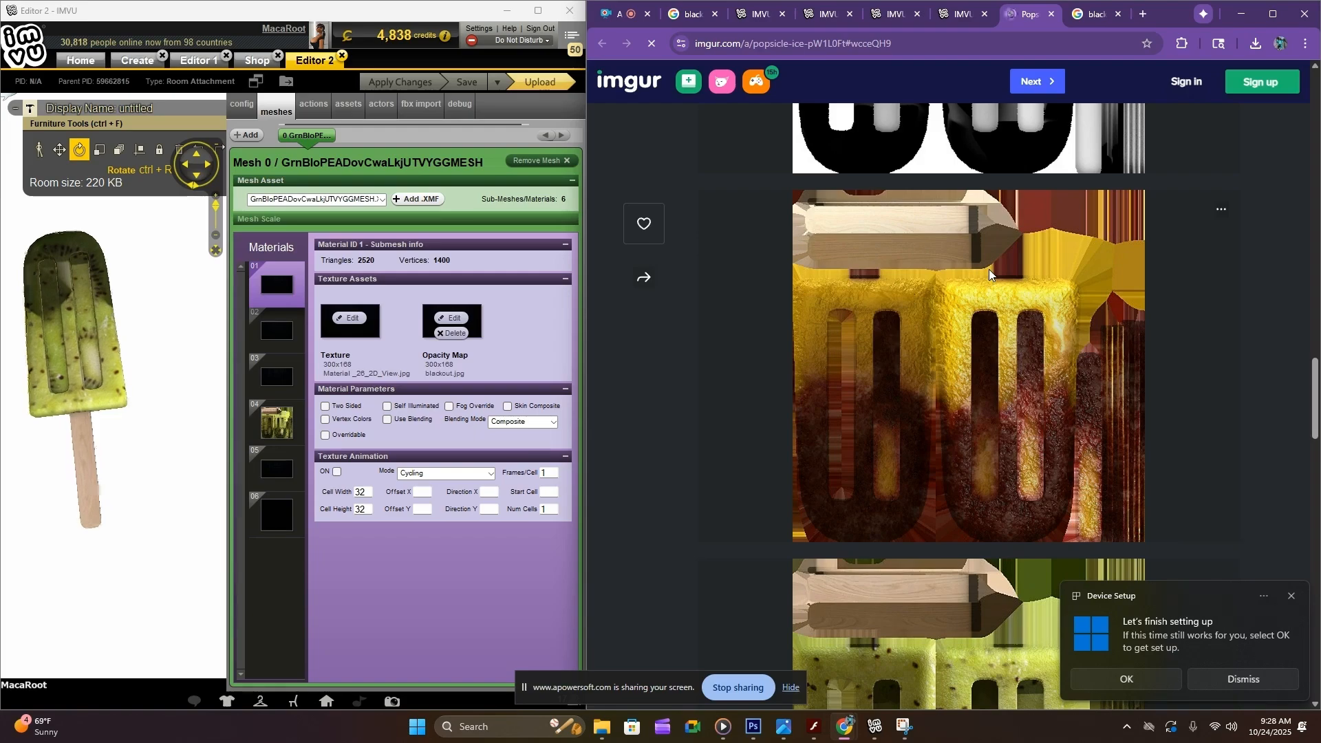
pyautogui.scroll(-5, 989, 270)
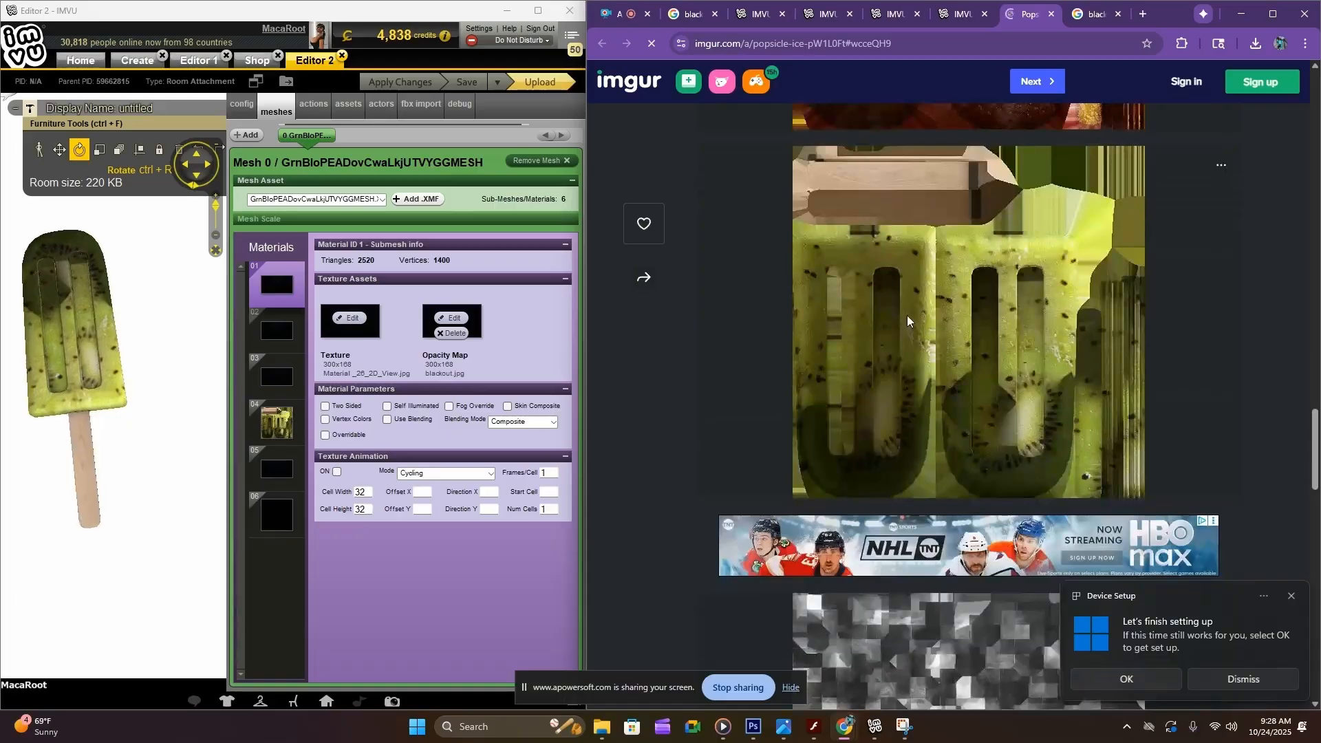
pyautogui.scroll(-1, 967, 315)
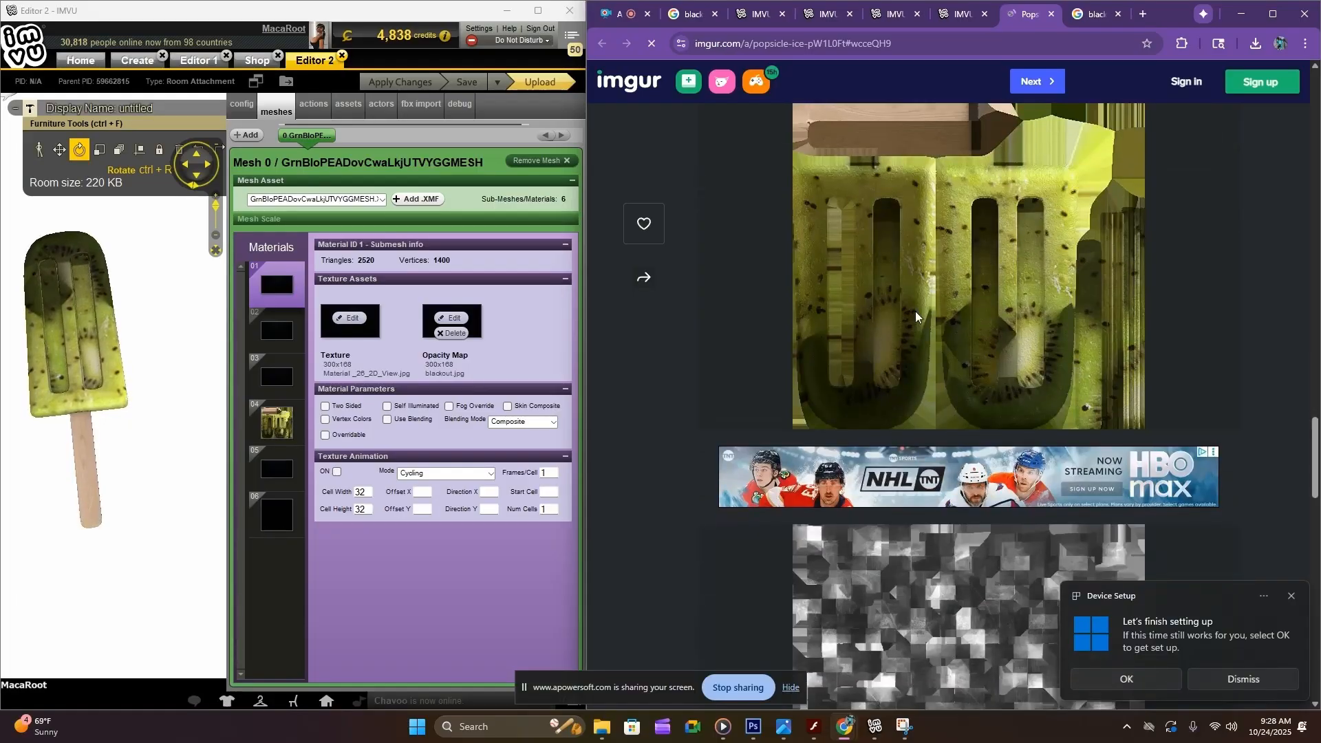
pyautogui.scroll(2, 977, 311)
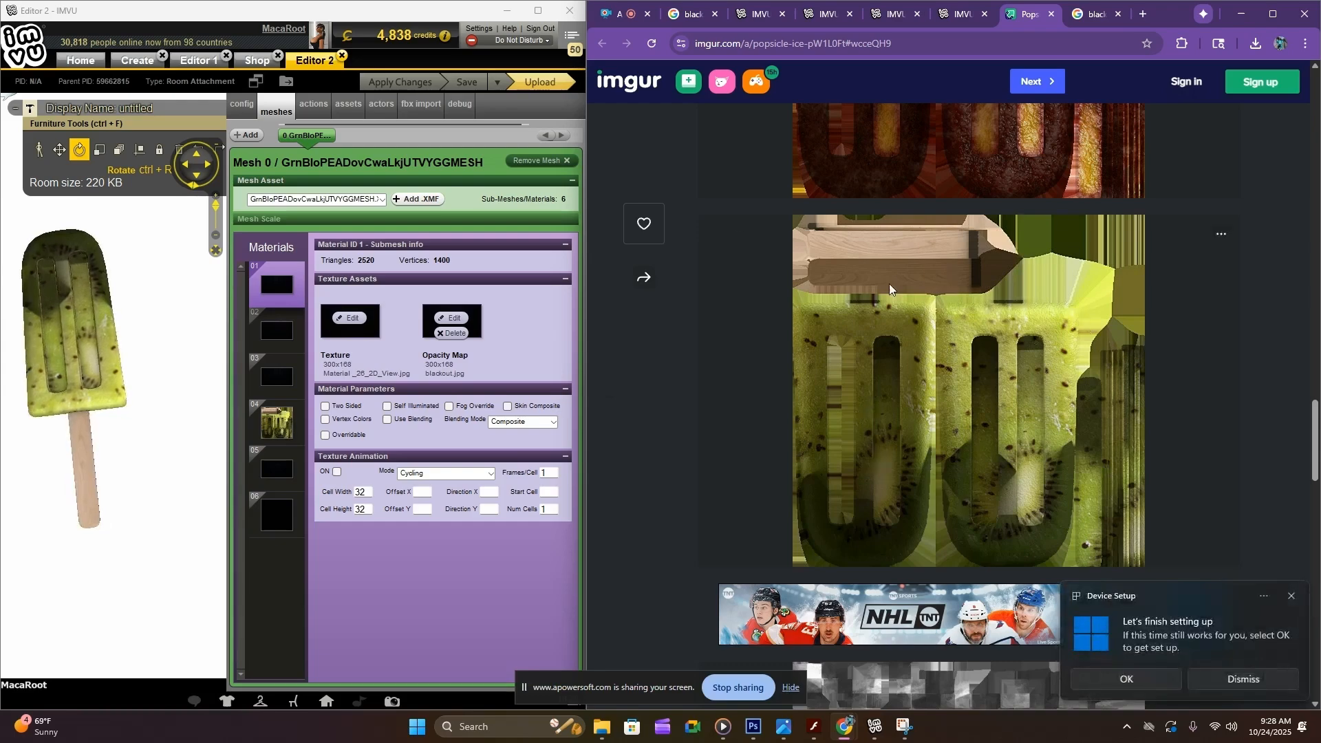
pyautogui.moveTo(587, 241); pyautogui.dragTo(697, 237)
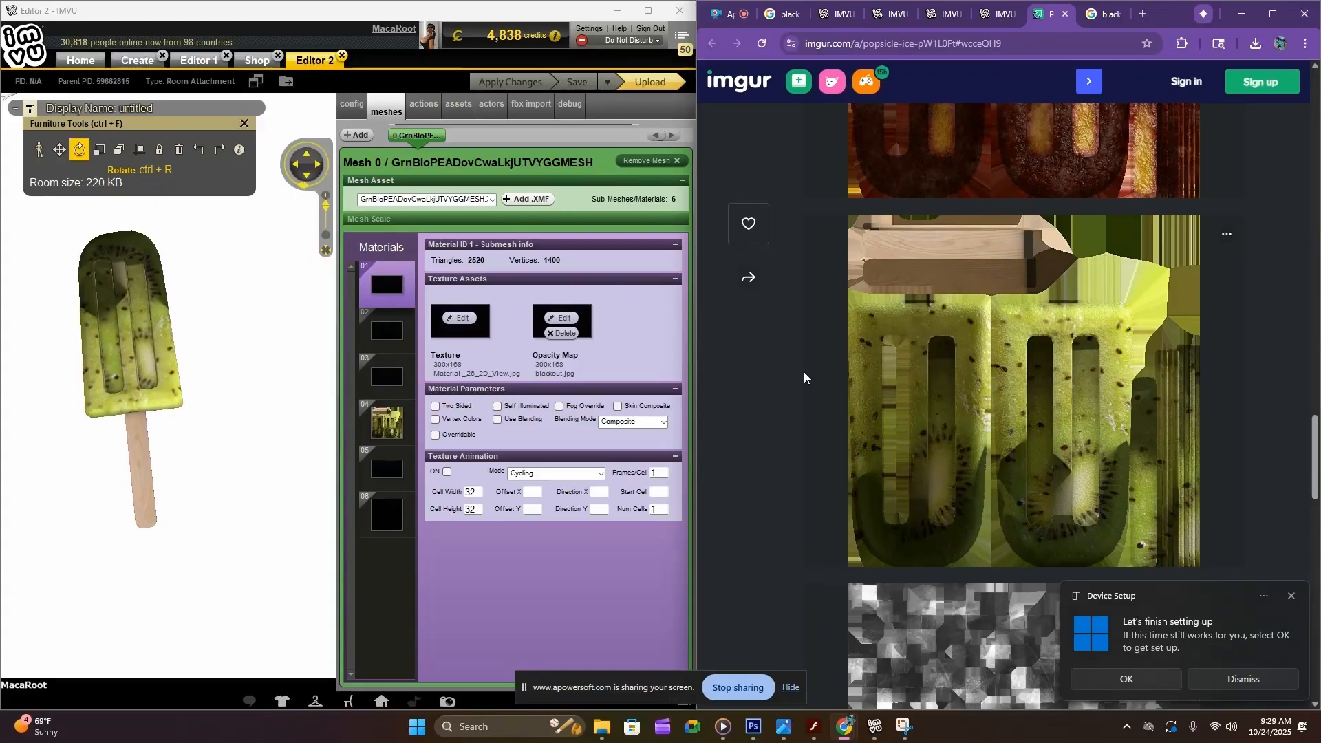
# Open the popsicle screenshot in LunaPic and crop it to 357 x 481 pixels around the whole popsicle
pyautogui.scroll(2, 809, 386)
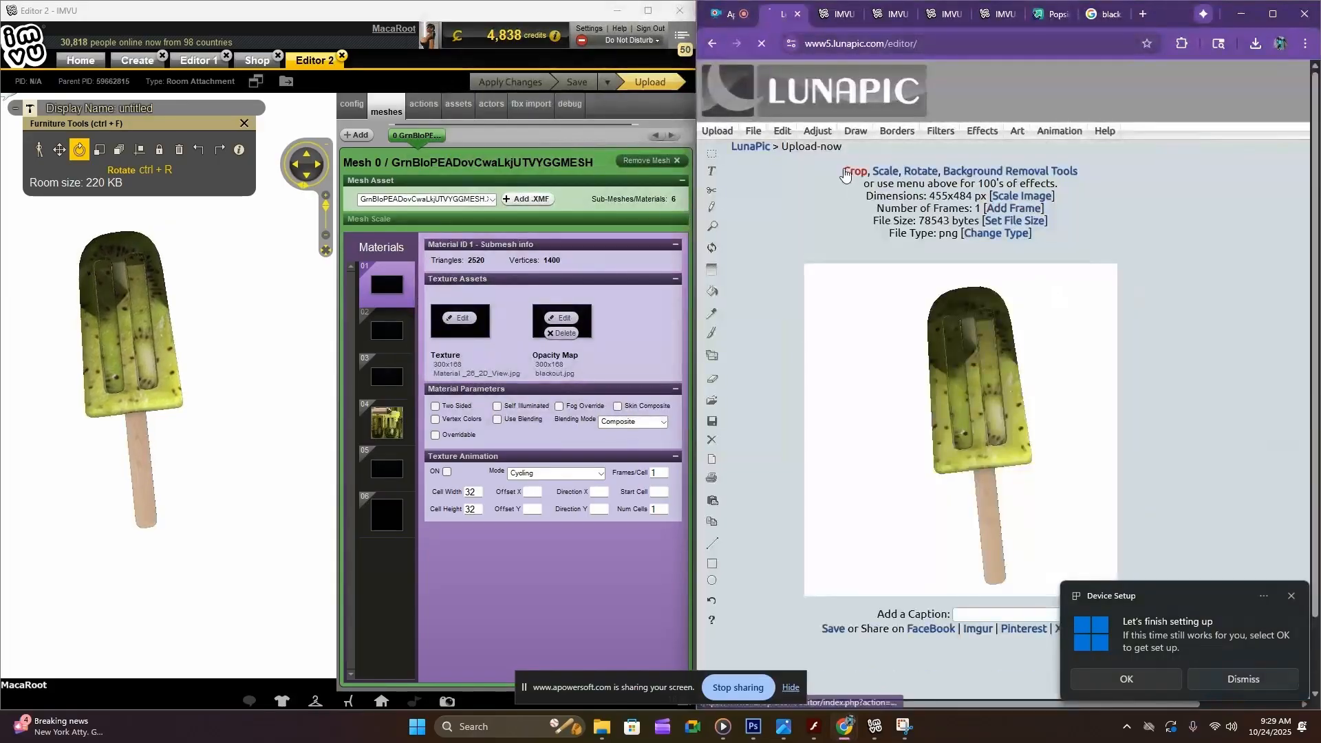
pyautogui.click(846, 172)
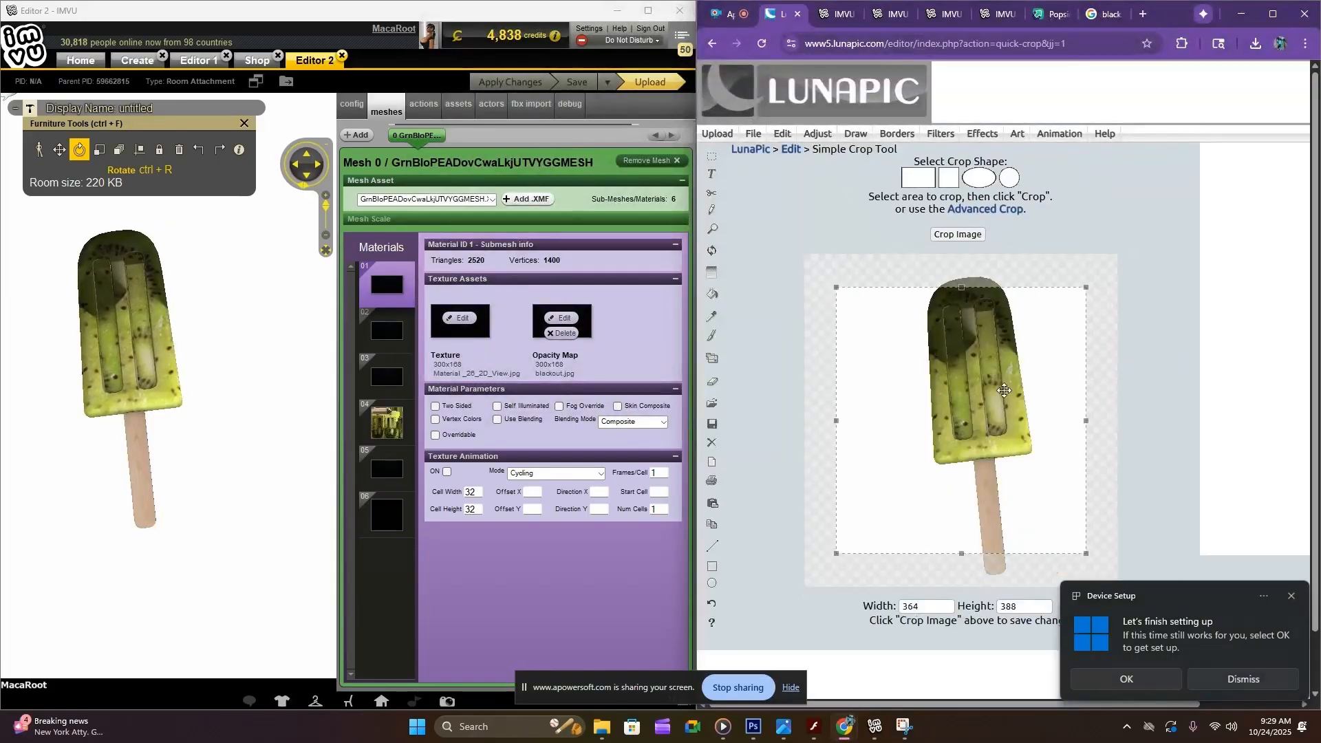
pyautogui.moveTo(1004, 391); pyautogui.dragTo(1023, 369)
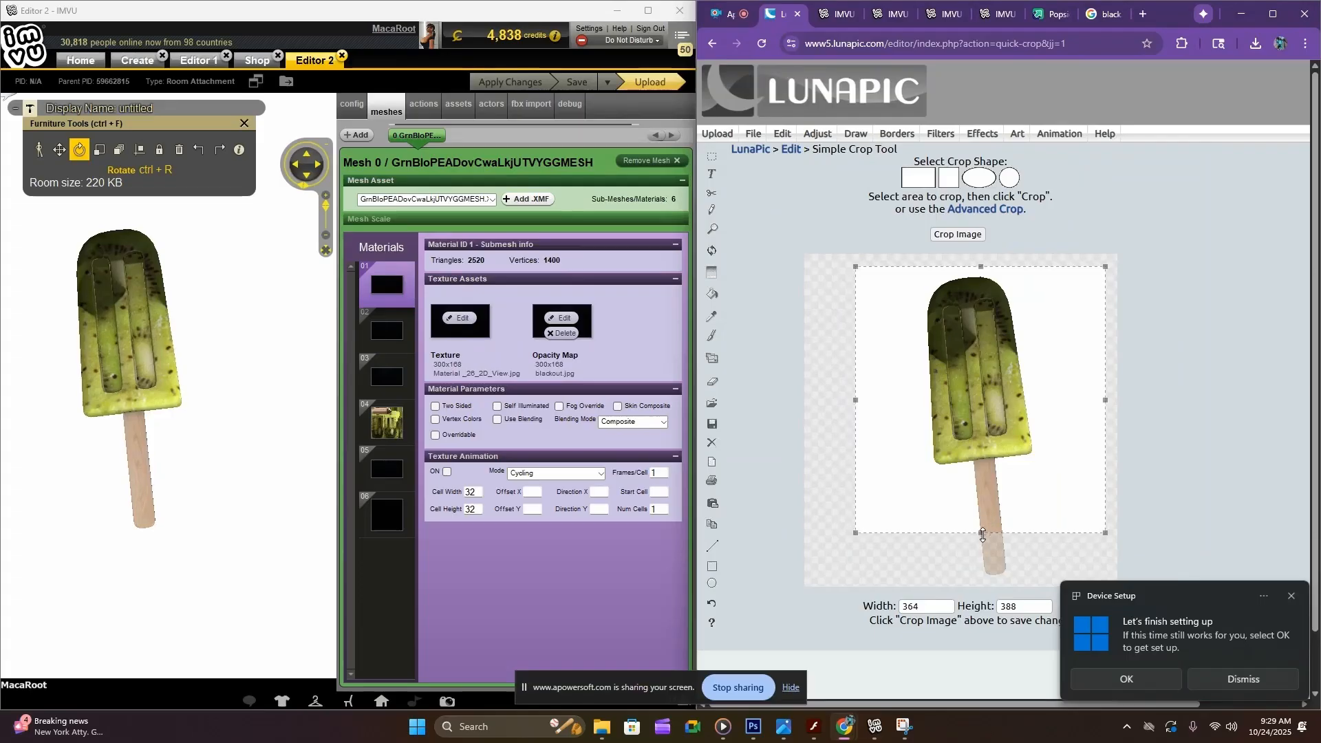
pyautogui.moveTo(983, 535); pyautogui.dragTo(983, 588)
pyautogui.moveTo(855, 426); pyautogui.dragTo(888, 427)
pyautogui.moveTo(1105, 429); pyautogui.dragTo(1095, 429)
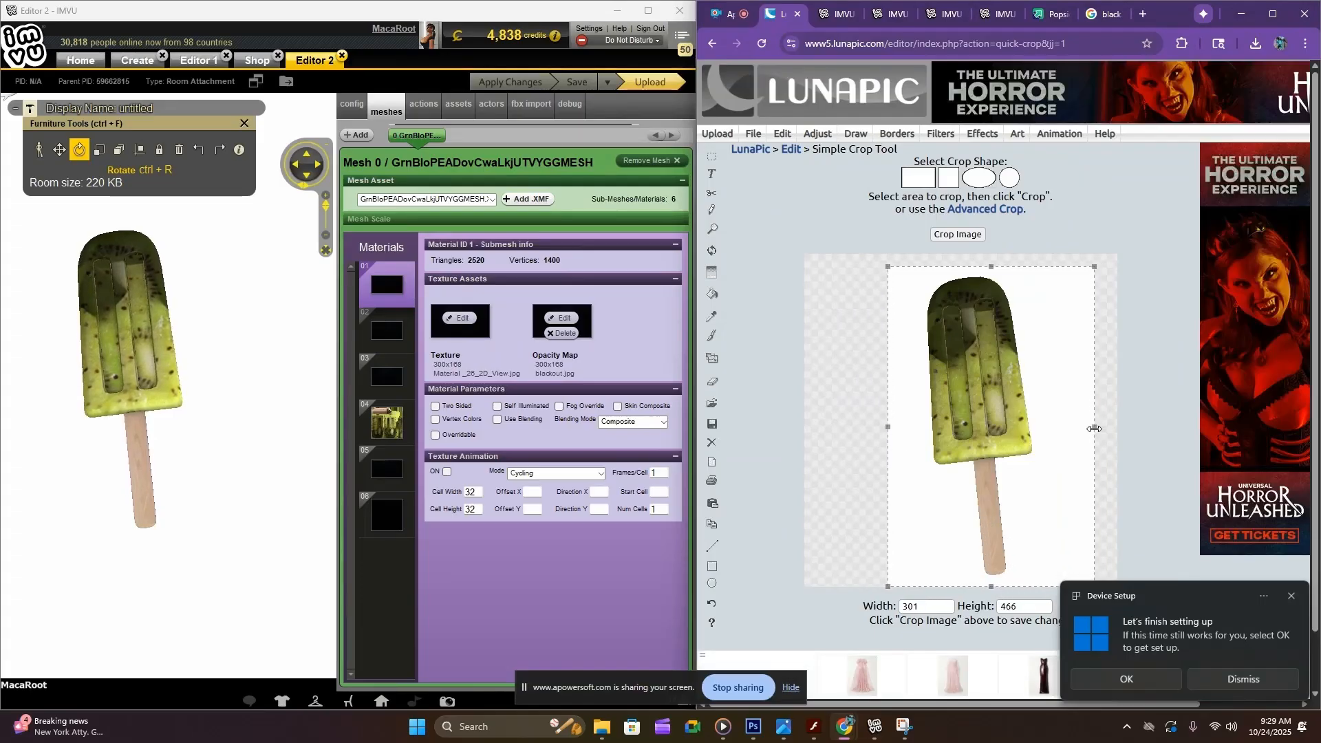
pyautogui.moveTo(888, 266); pyautogui.dragTo(848, 256)
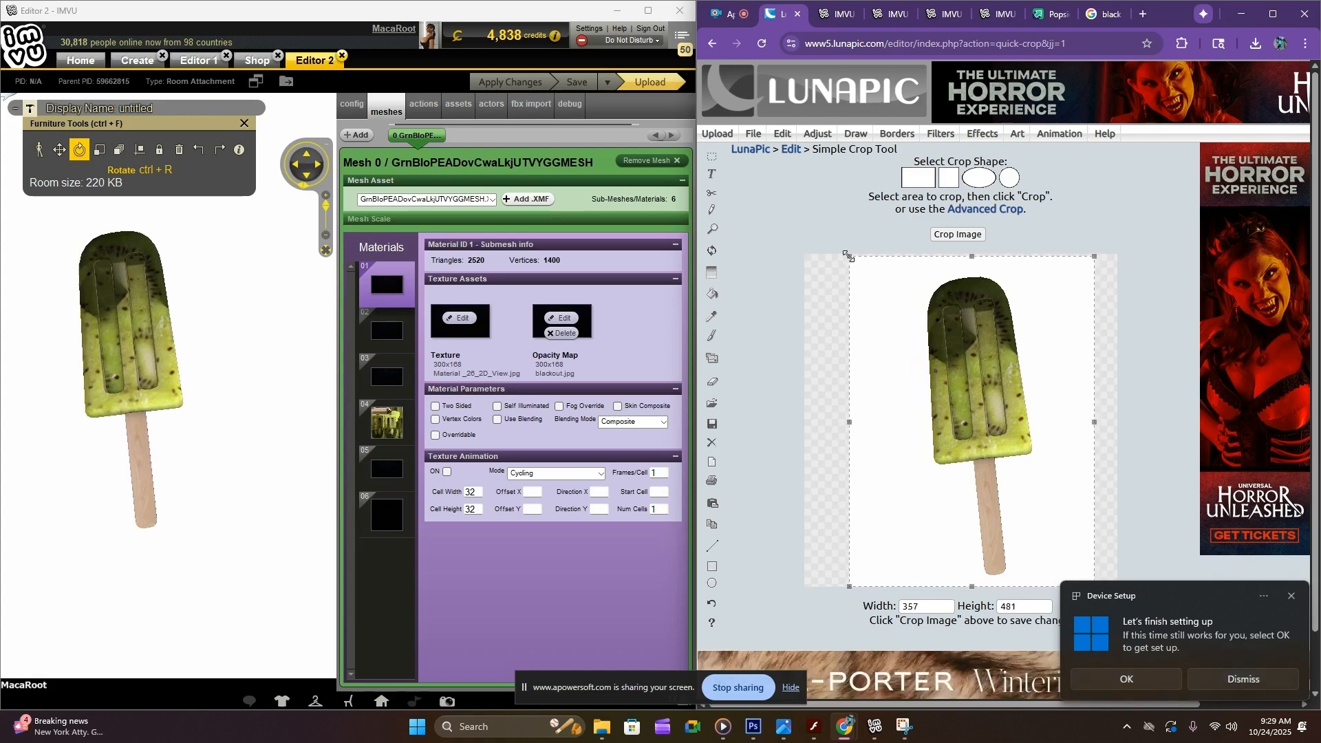
pyautogui.moveTo(998, 365); pyautogui.dragTo(1002, 365)
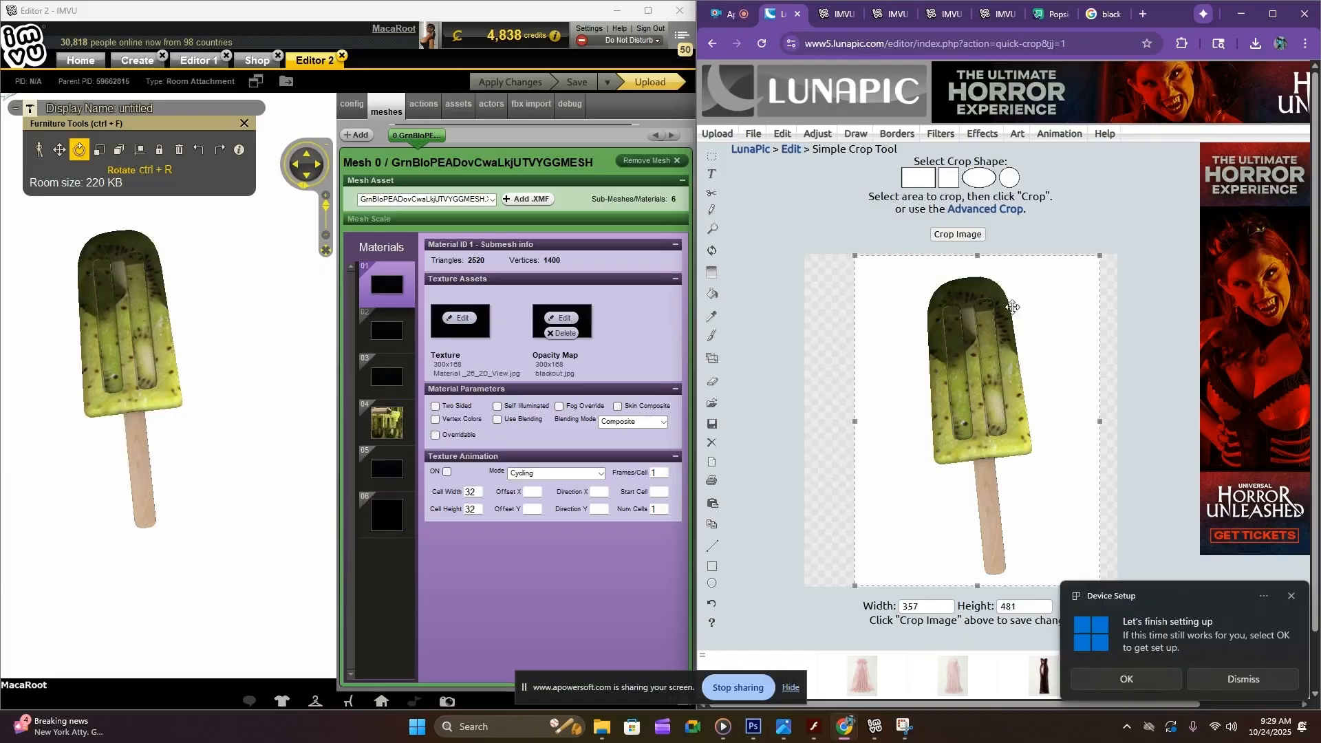
pyautogui.click(941, 234)
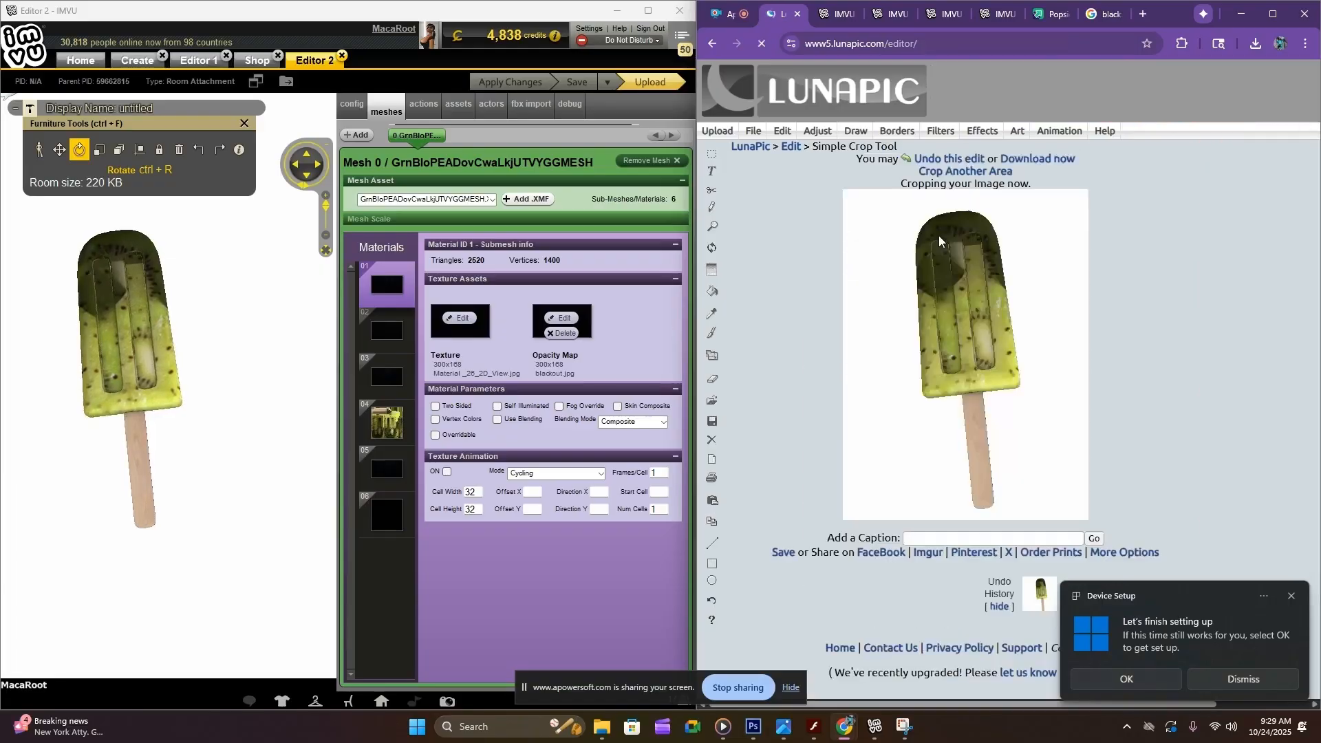
# Resize the cropped popsicle image to 100 x 80 pixels and save it as kiwipop.png
pyautogui.moveTo(785, 137)
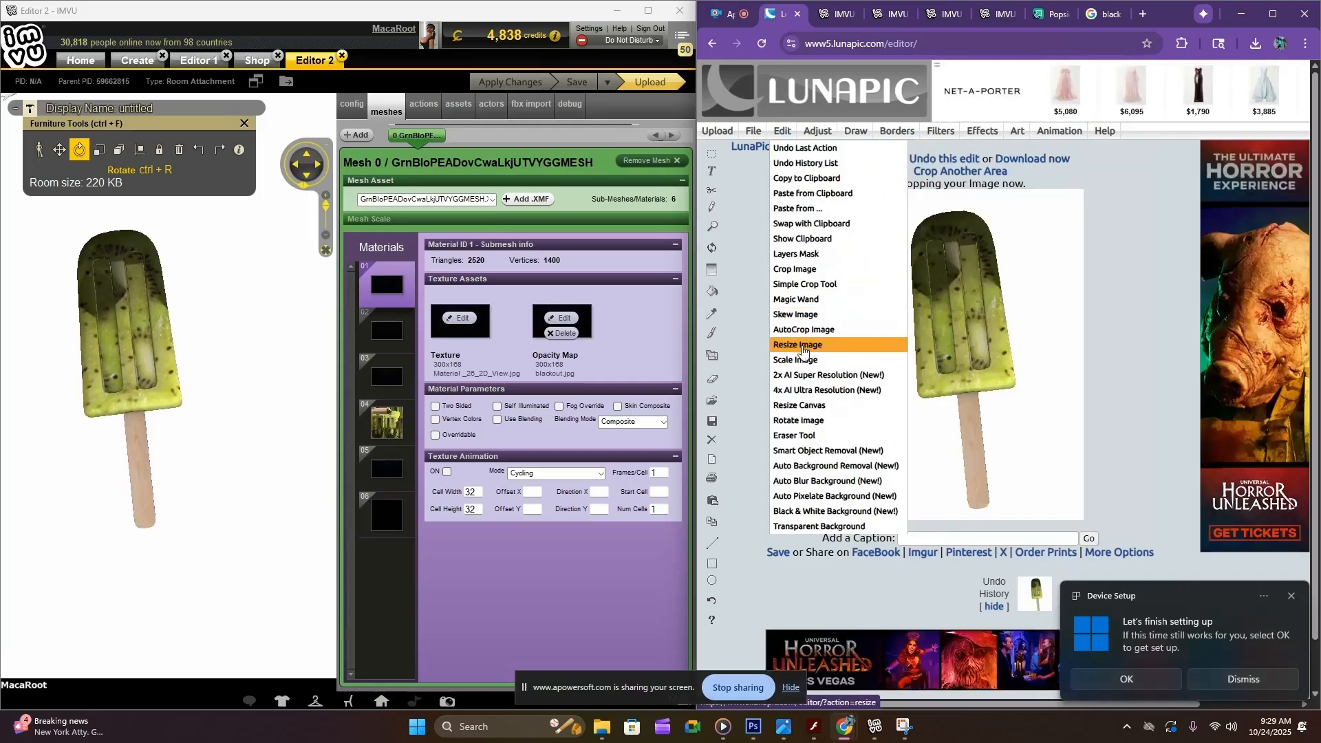
pyautogui.click(800, 345)
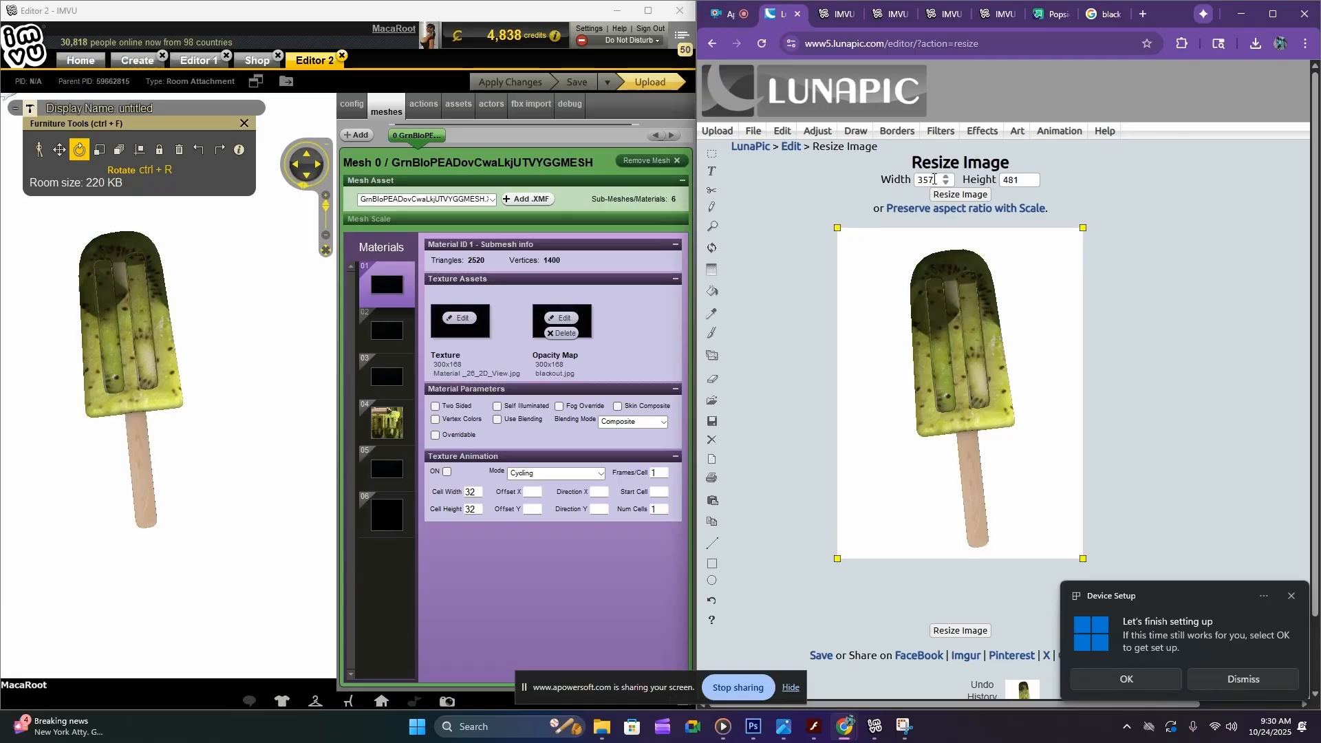
pyautogui.doubleClick(935, 179)
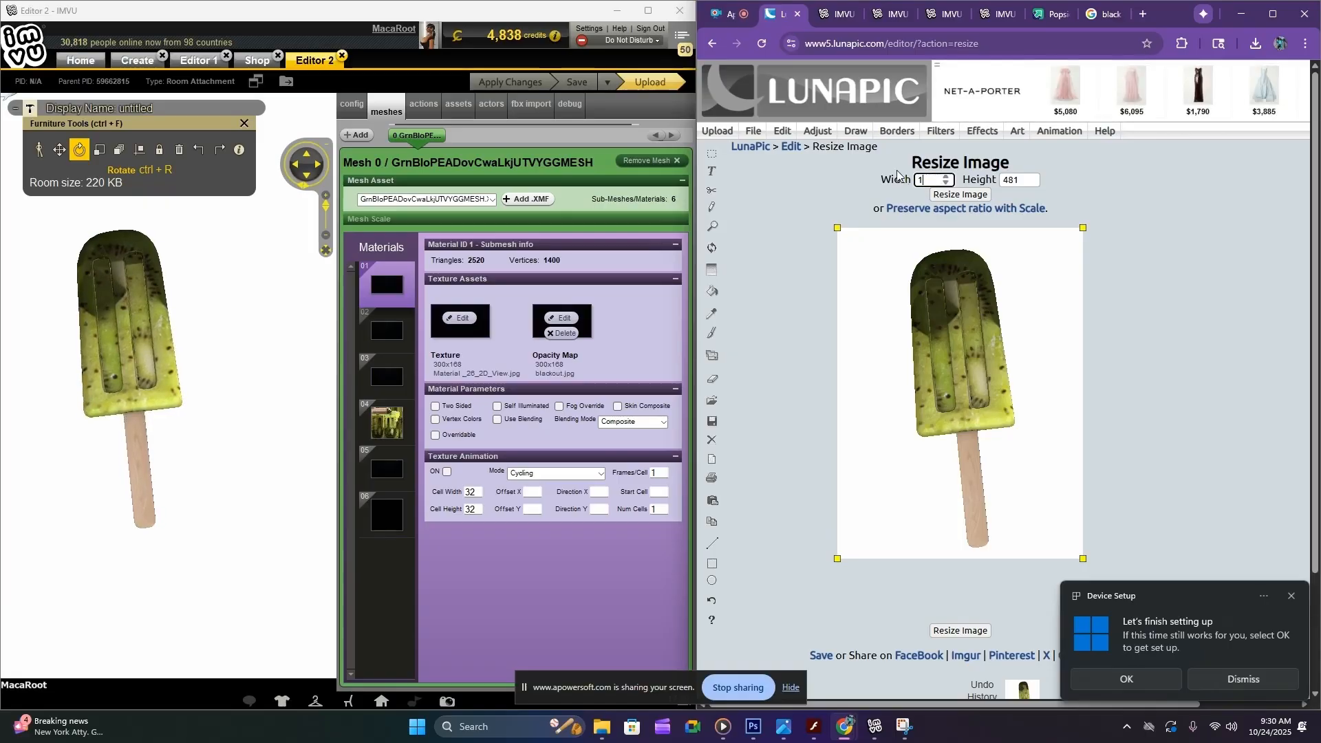
pyautogui.write('100')
pyautogui.press('Tab')
pyautogui.write('80')
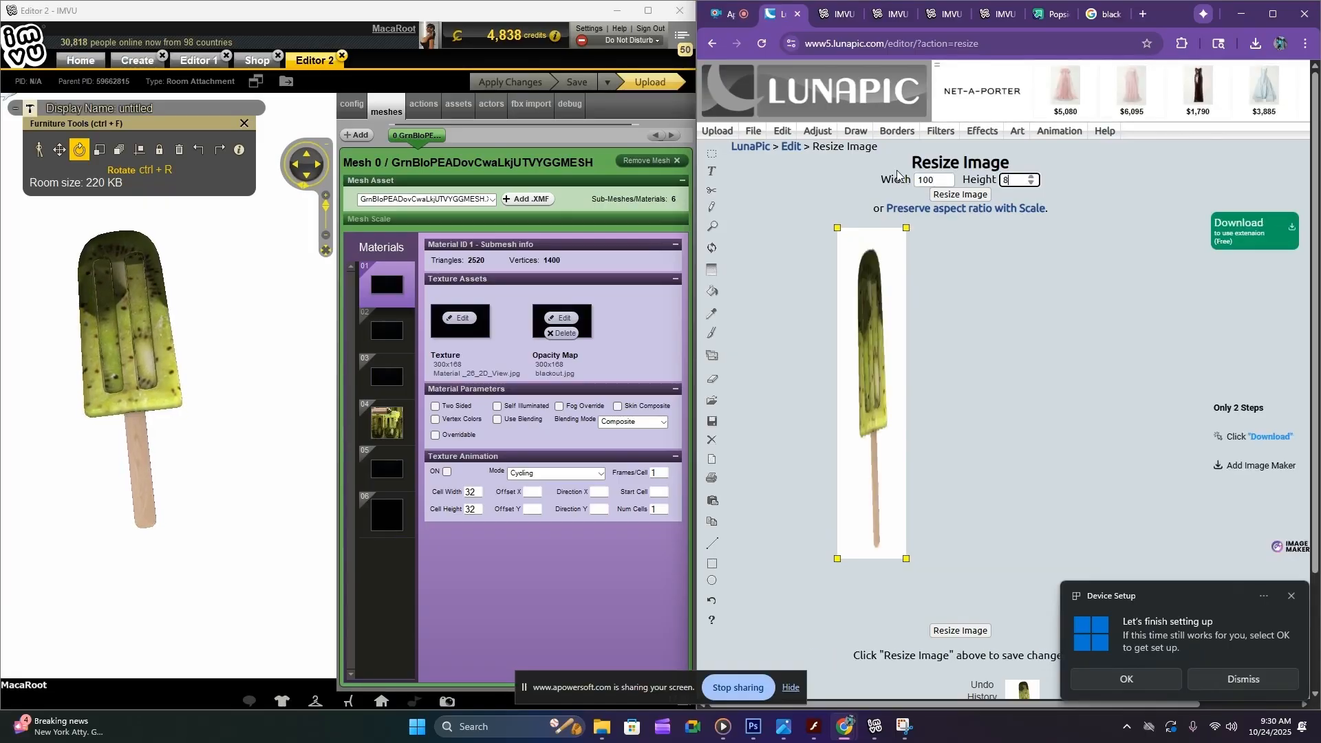
pyautogui.click(954, 195)
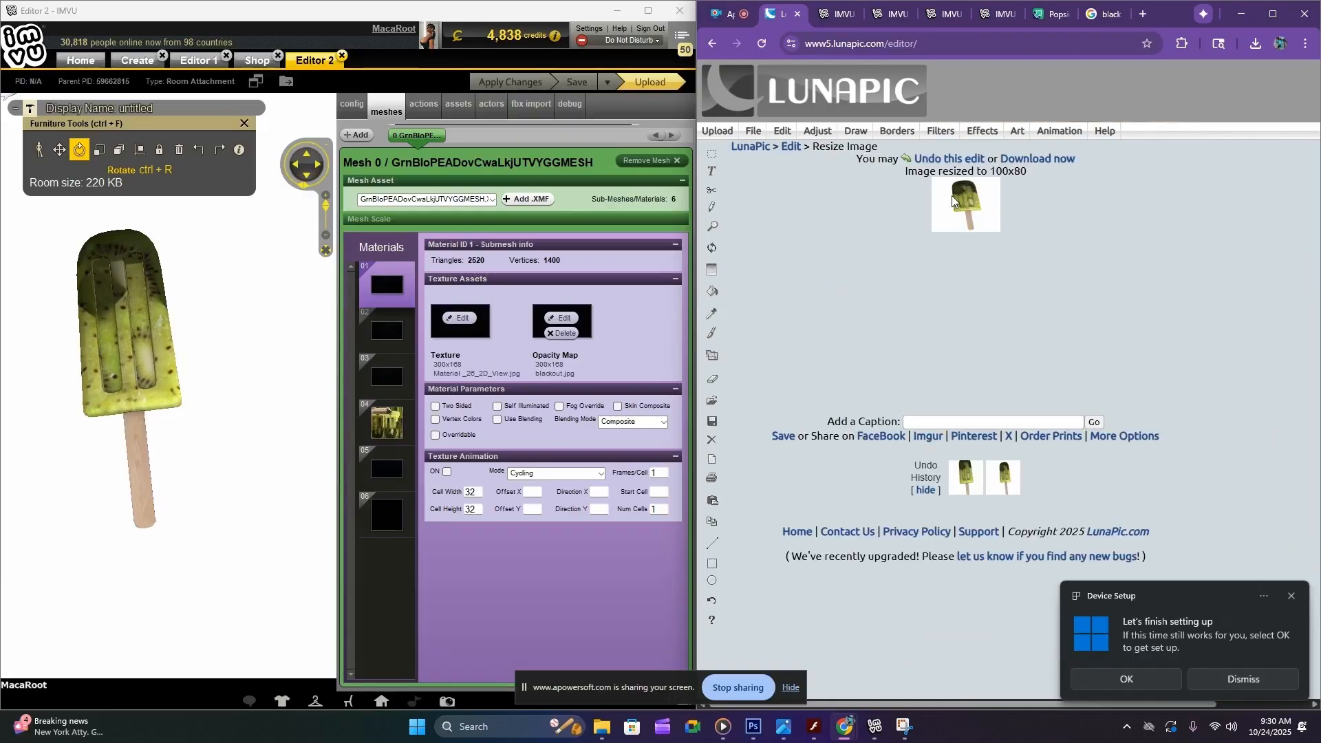
pyautogui.click(777, 440)
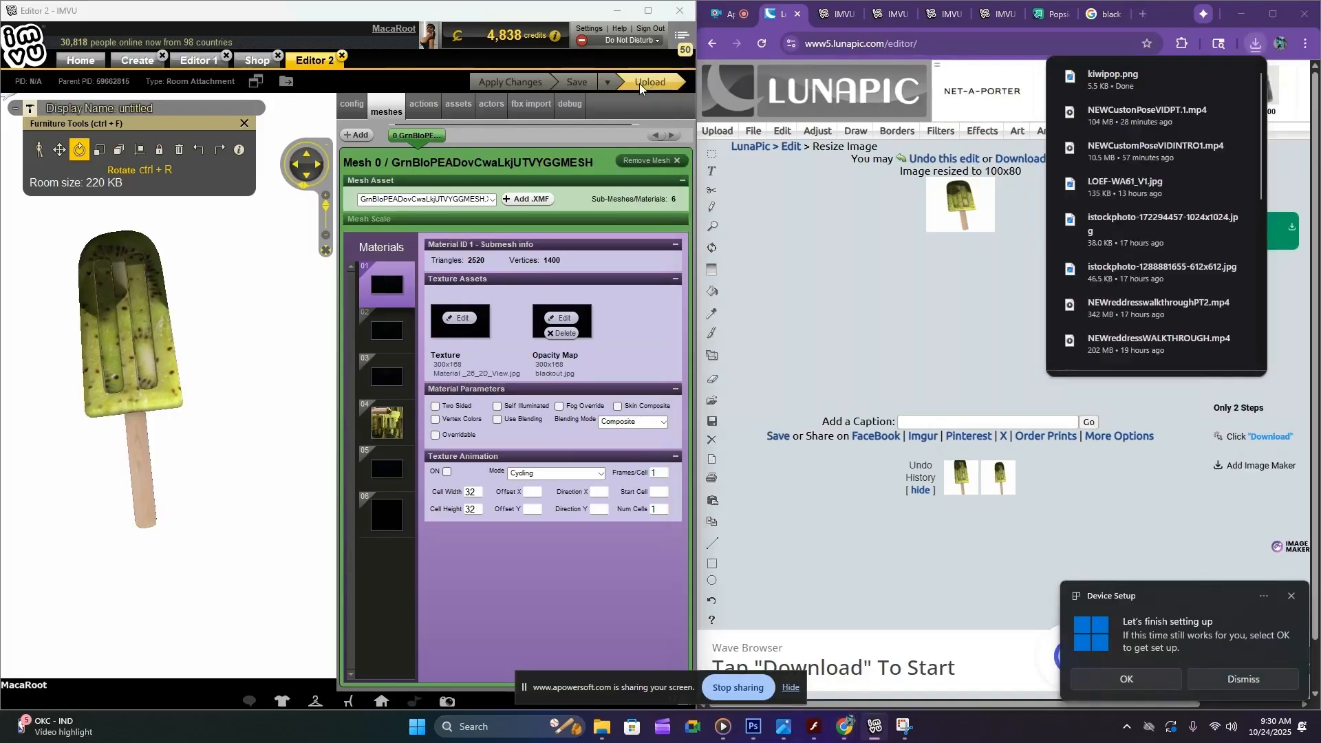
# Begin submitting the product in the IMVU editor with kiwipop.png as image, the name Kiwi Popsicle and a General Audience rating
pyautogui.click(638, 84)
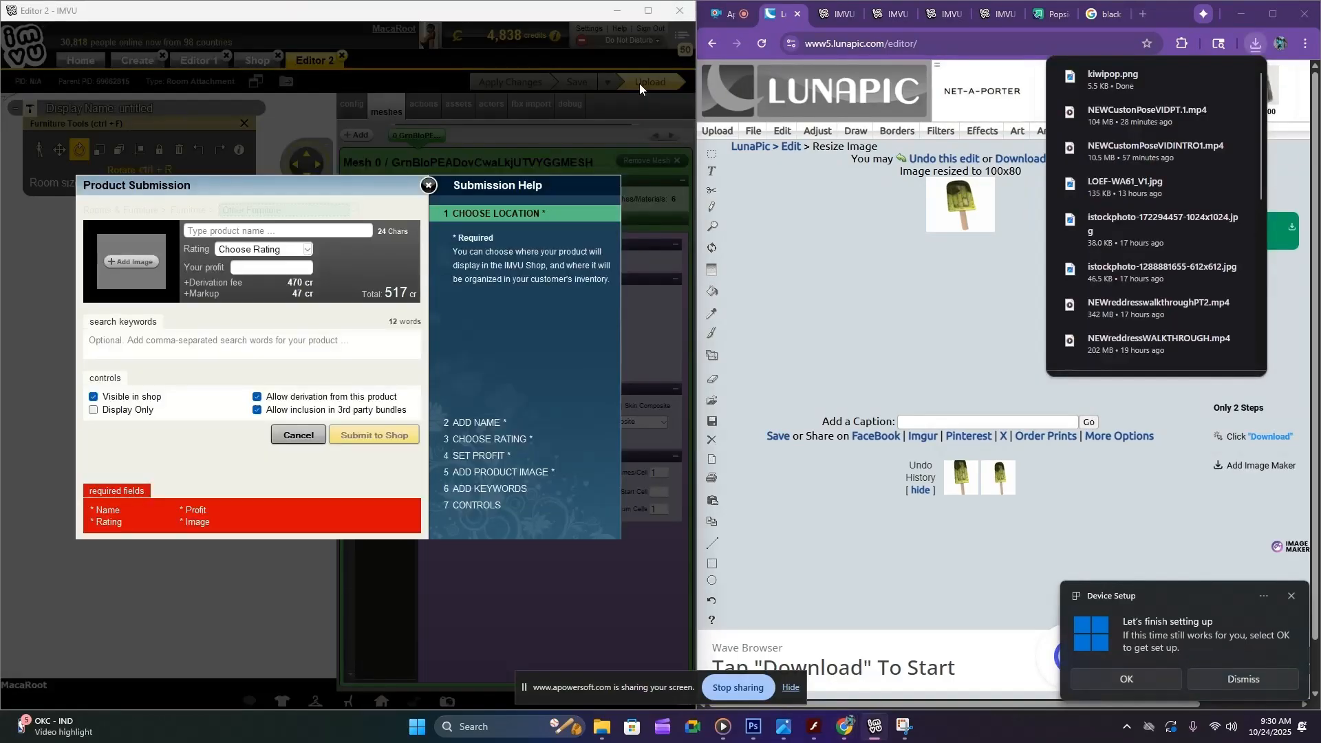
pyautogui.click(135, 261)
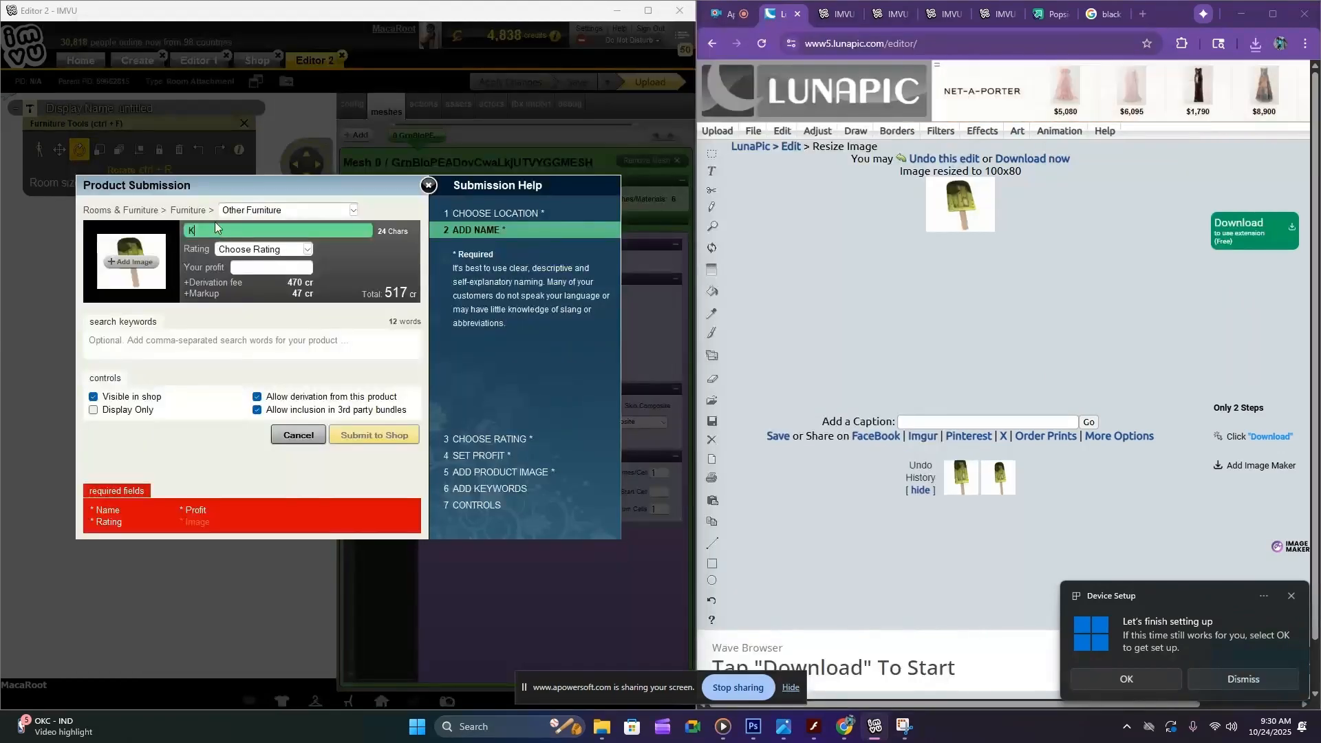
pyautogui.write('Kiwi Popsicle')
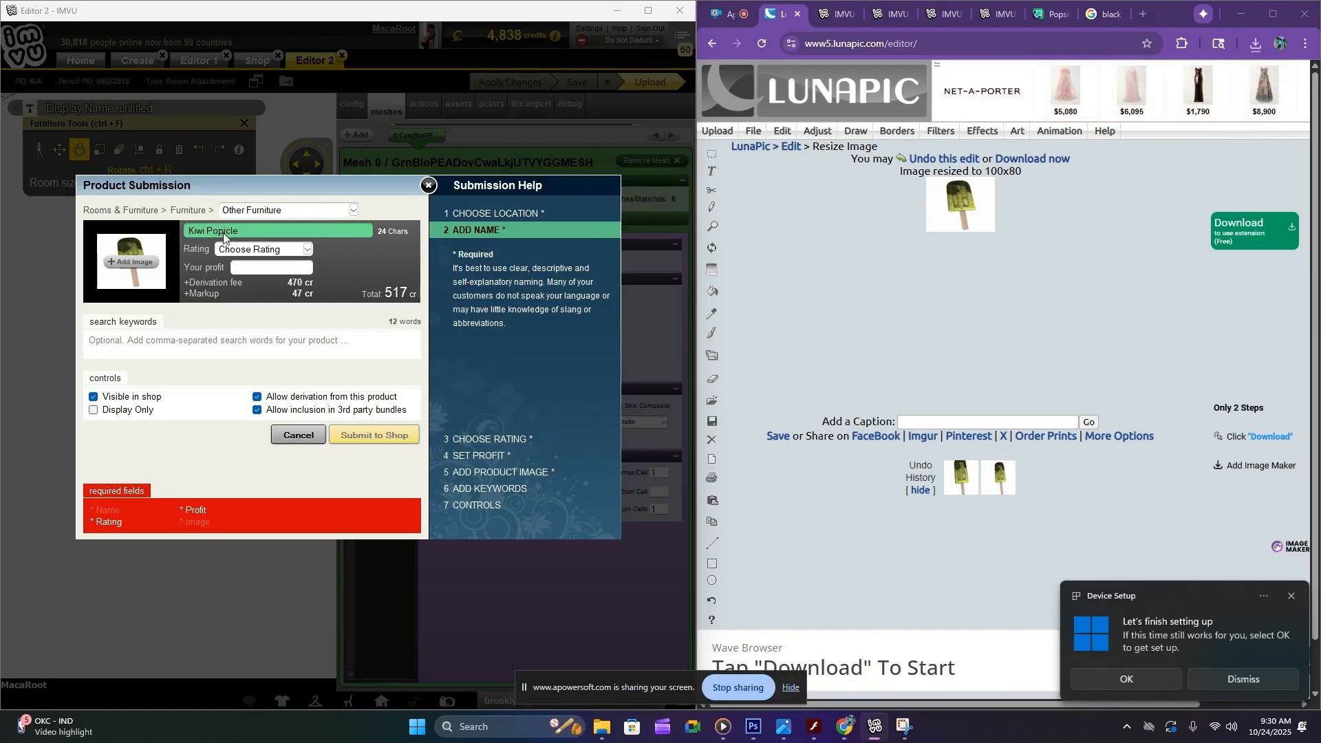
pyautogui.click(260, 249)
pyautogui.click(270, 276)
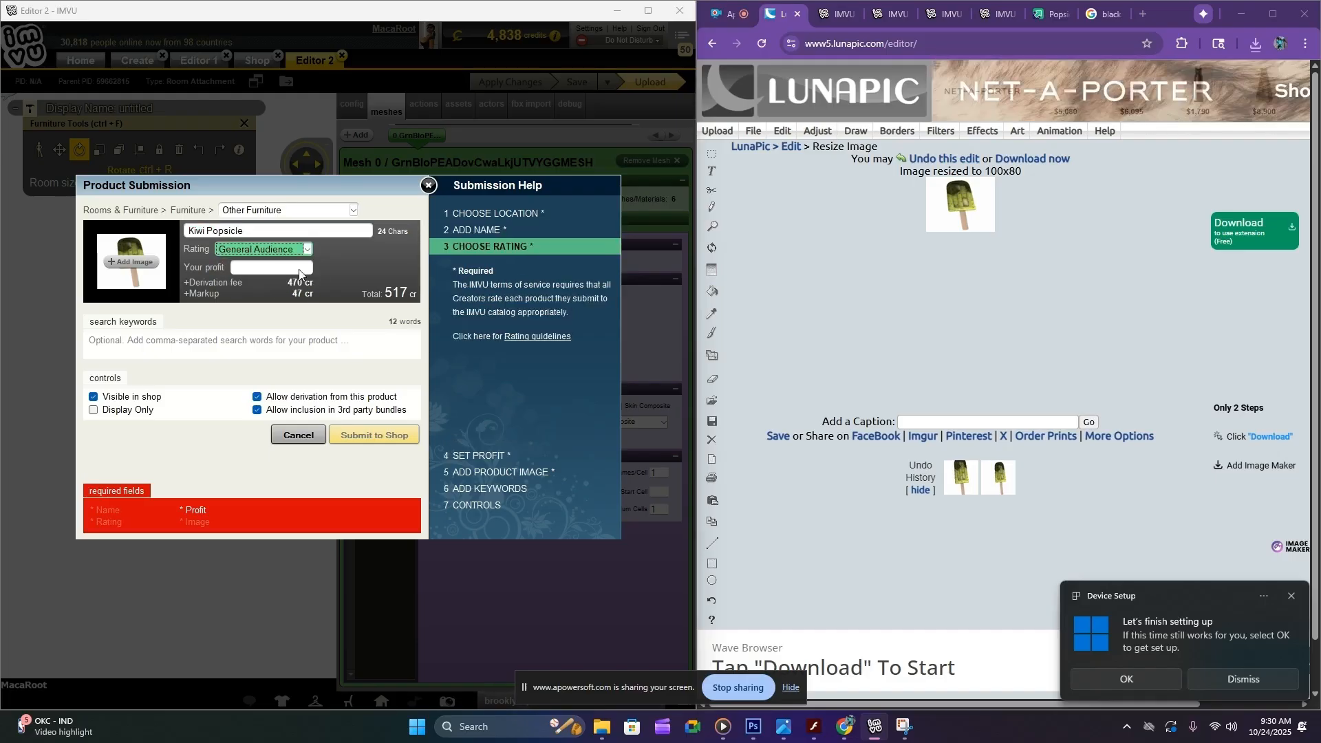
# Set the product's profit to 200 credits
pyautogui.click(290, 267)
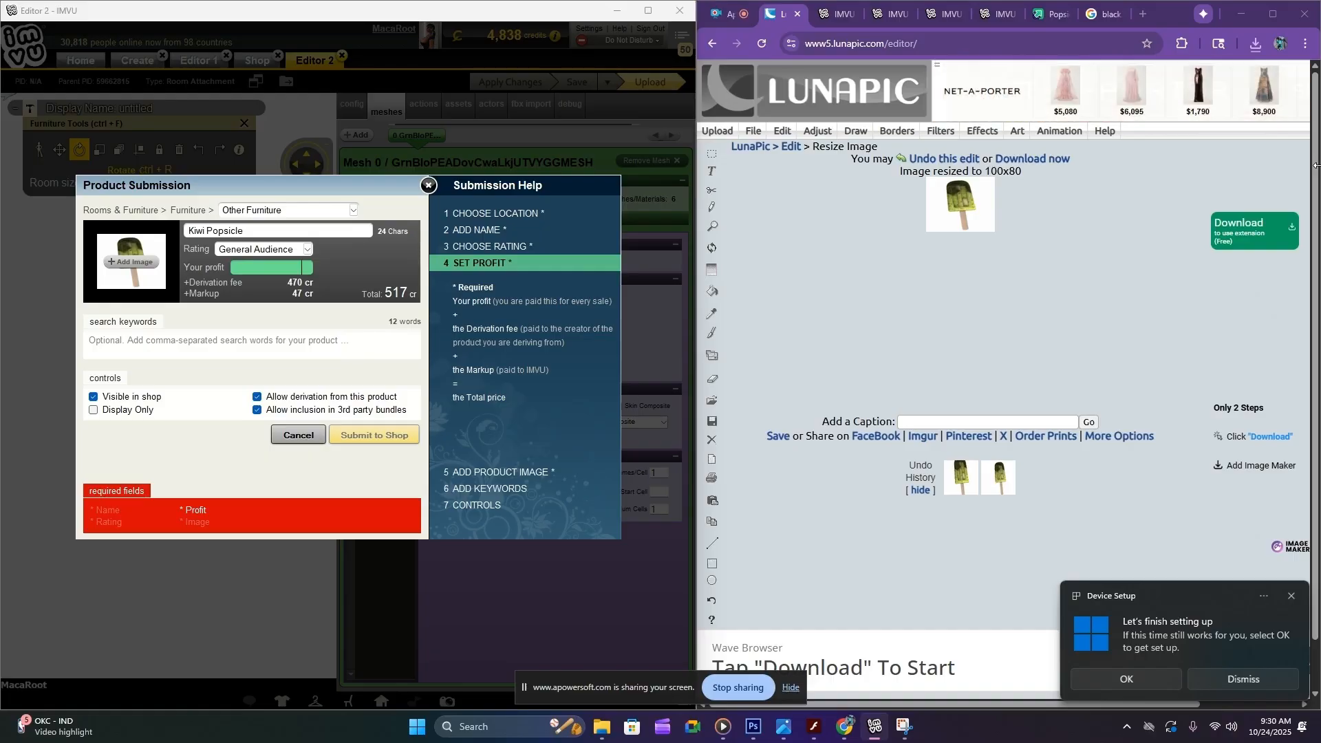
pyautogui.write('150')
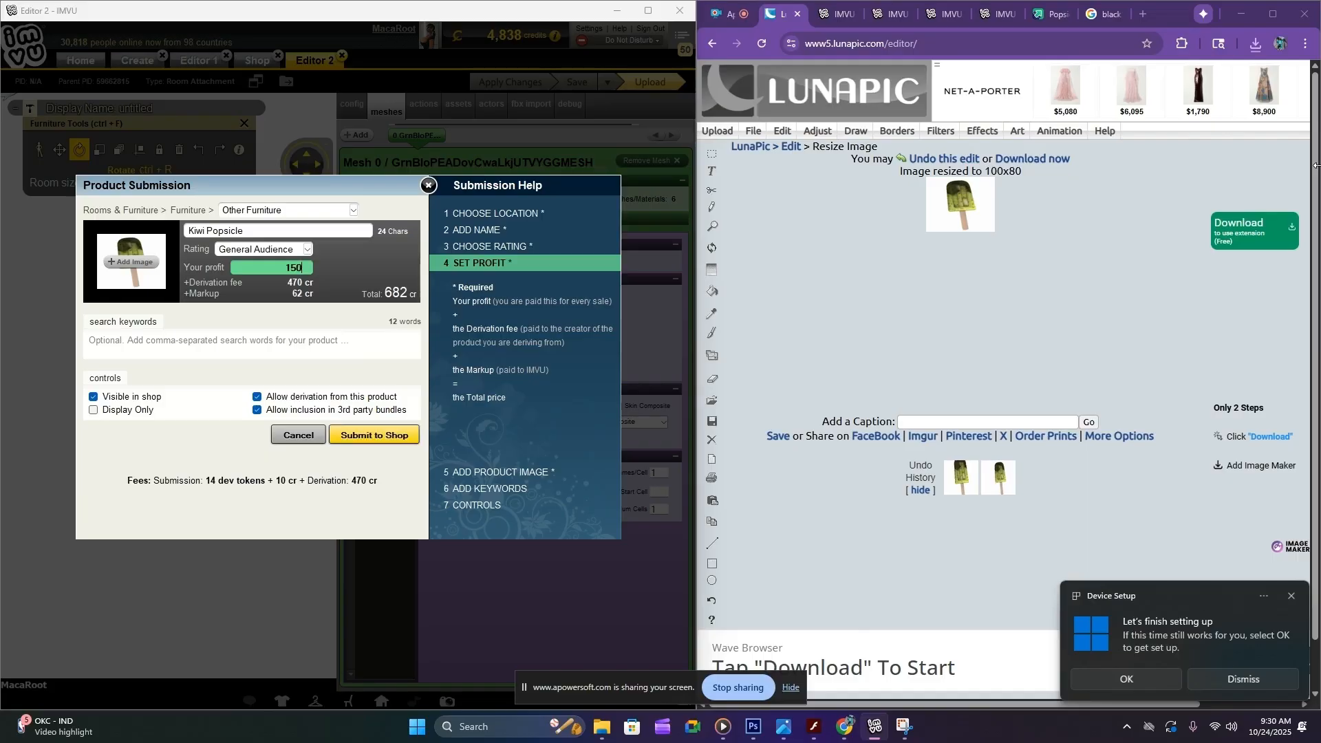
pyautogui.press('BackSpace')
pyautogui.press('BackSpace')
pyautogui.press('BackSpace')
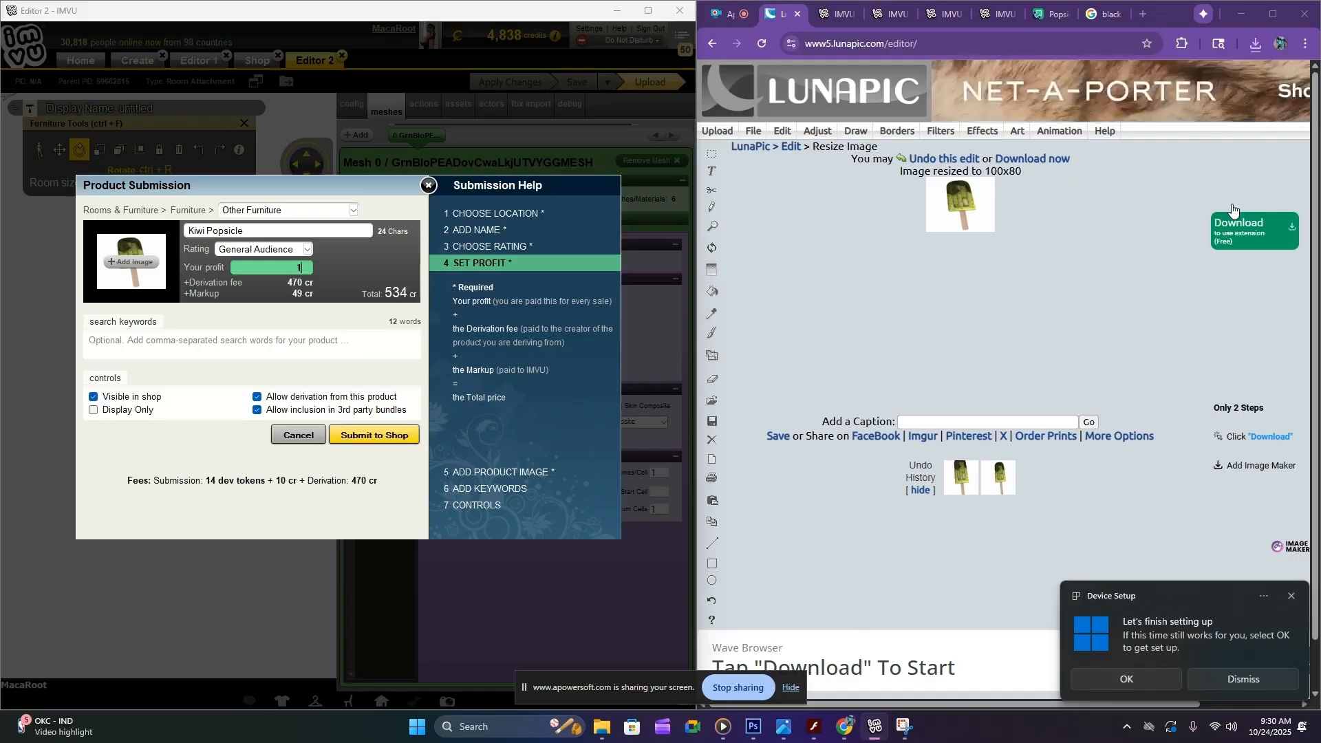
pyautogui.write('200')
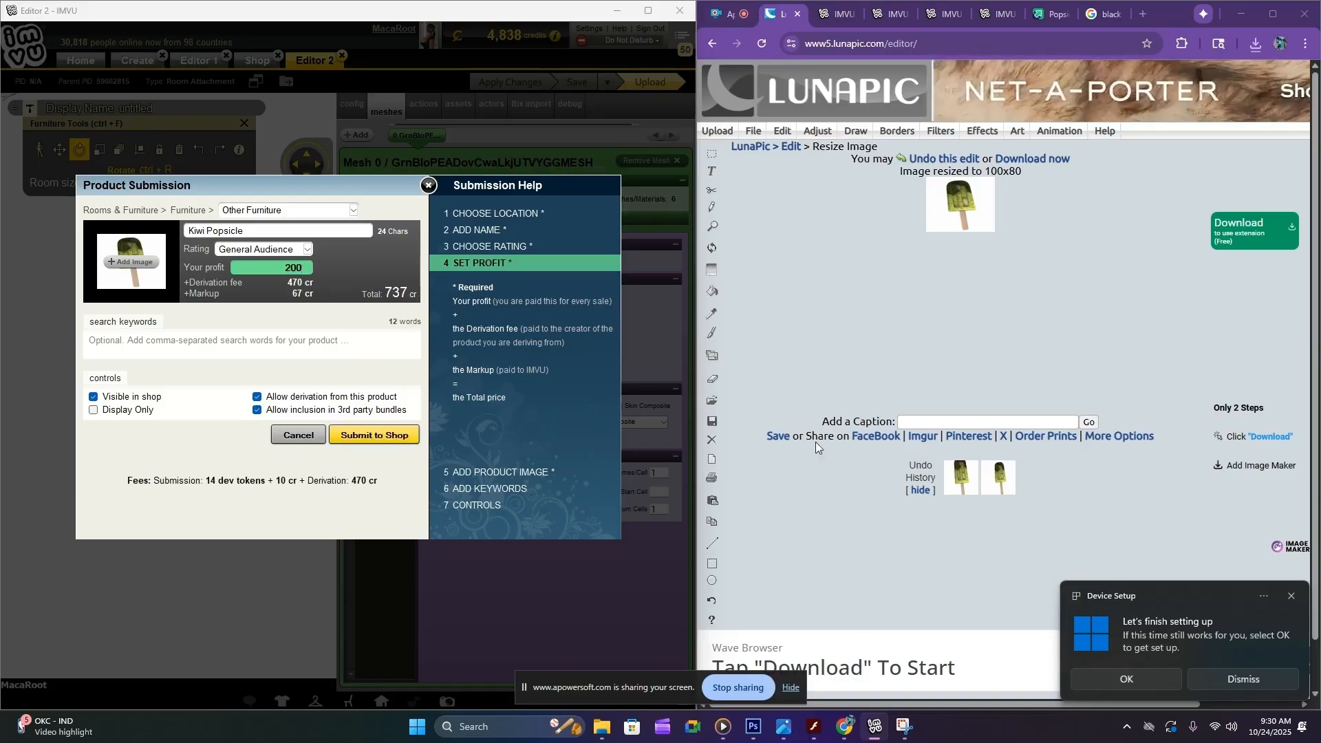
pyautogui.press('Tab')
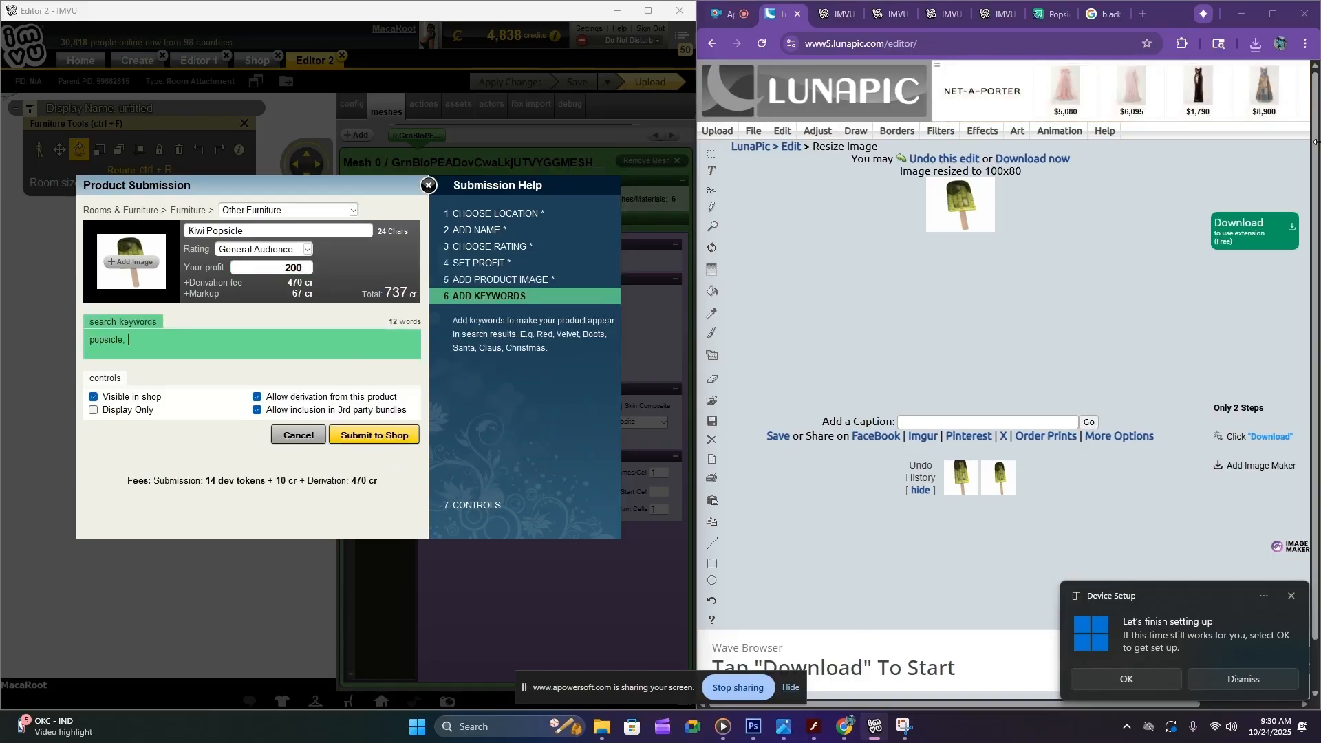
# Enter the search keywords popsicle, fruit, kiwi, berry, tray, ice, snack and food for the product
pyautogui.write('k')
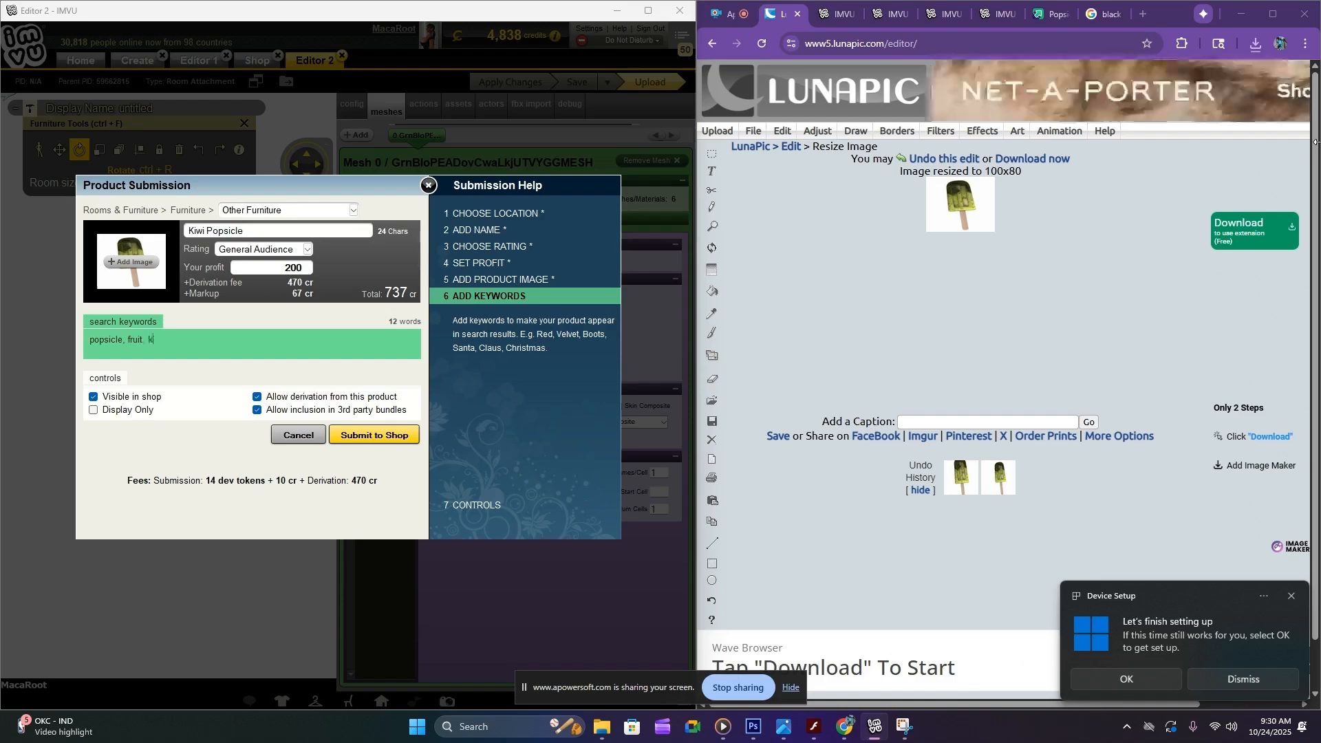
pyautogui.write('iwi, ')
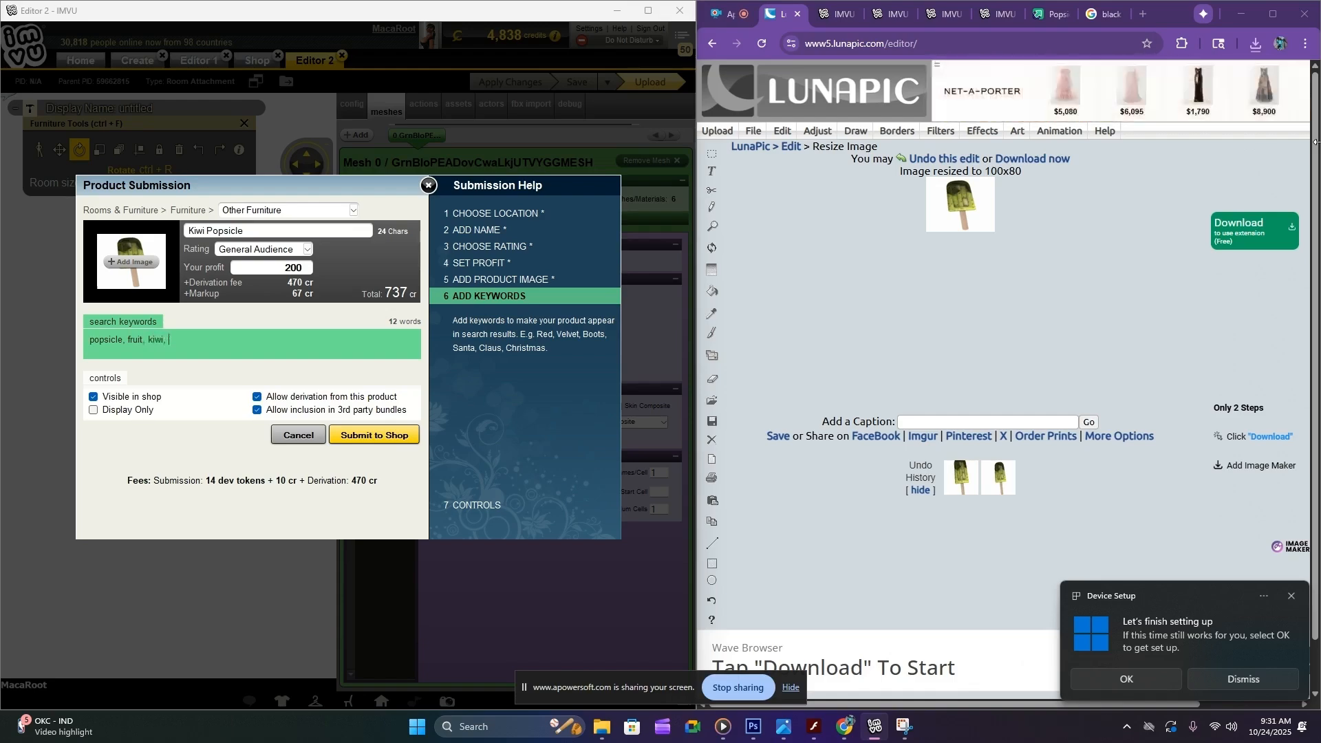
pyautogui.write('berry, ')
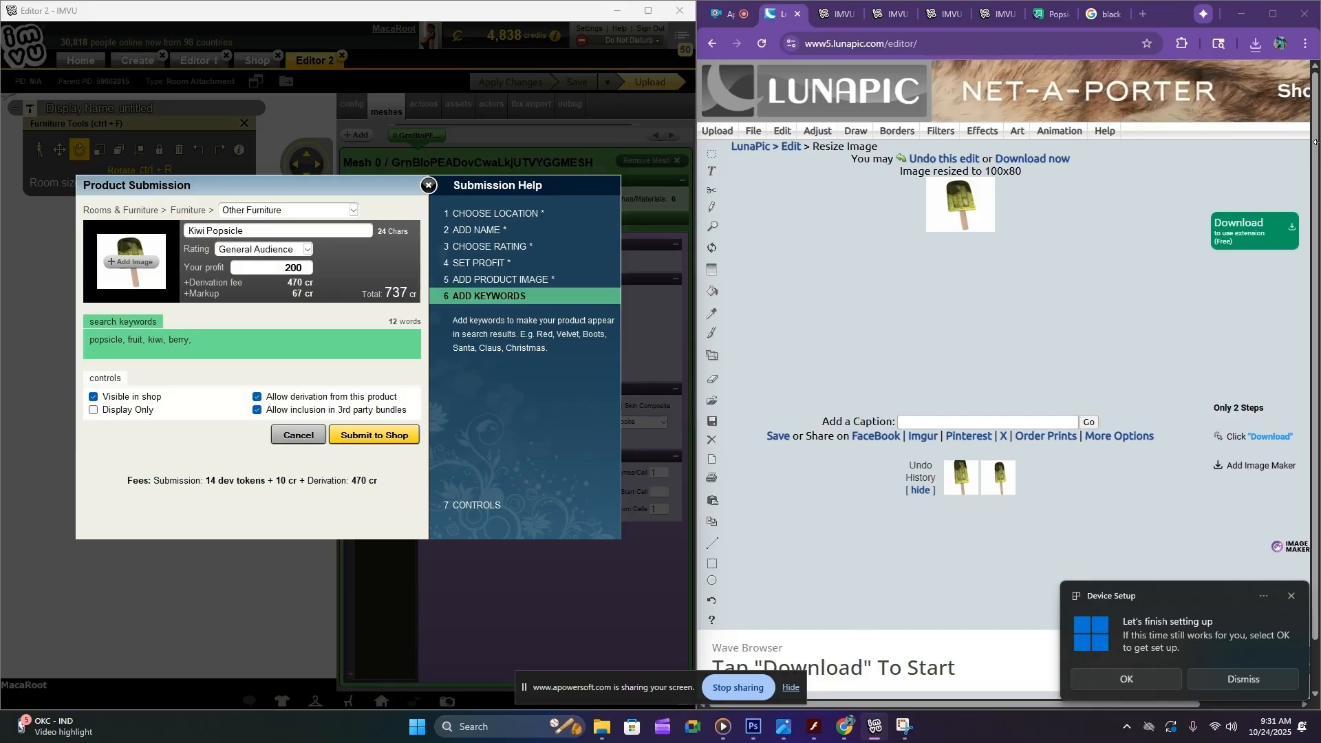
pyautogui.write('tray, ice')
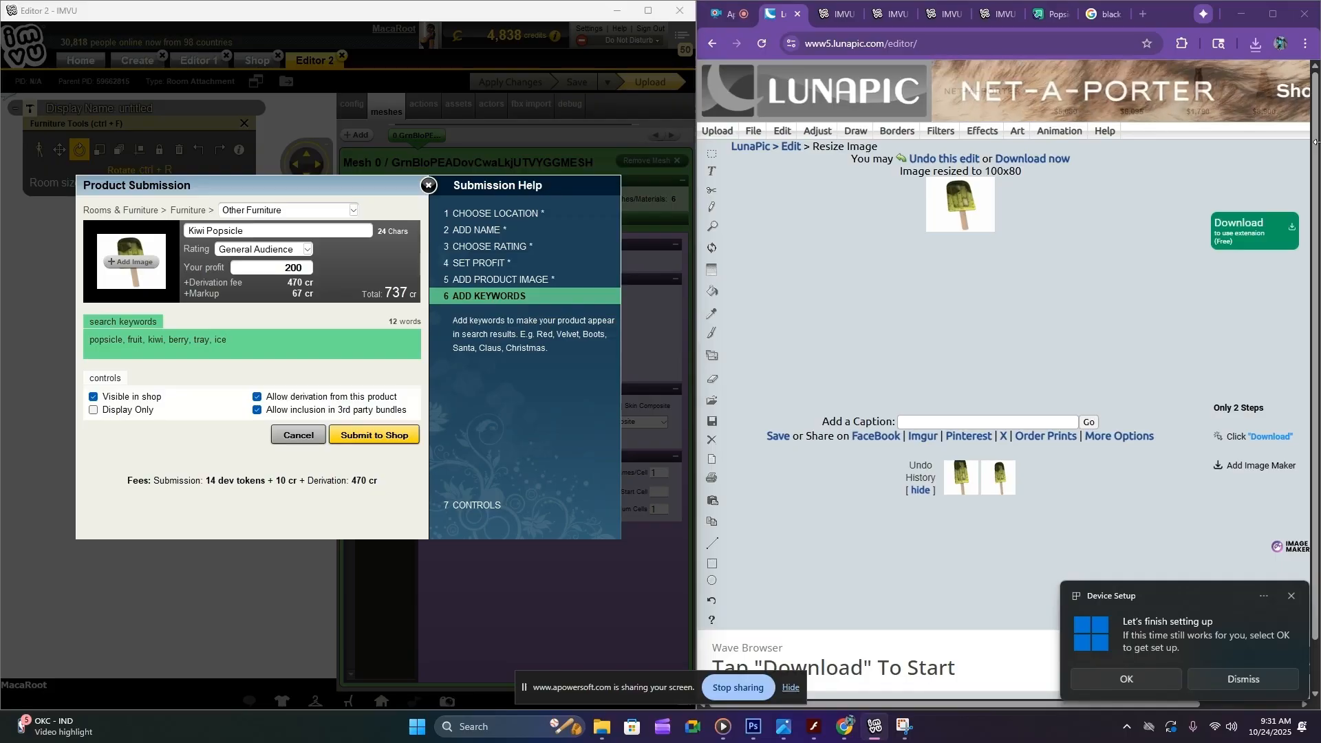
pyautogui.write(',')
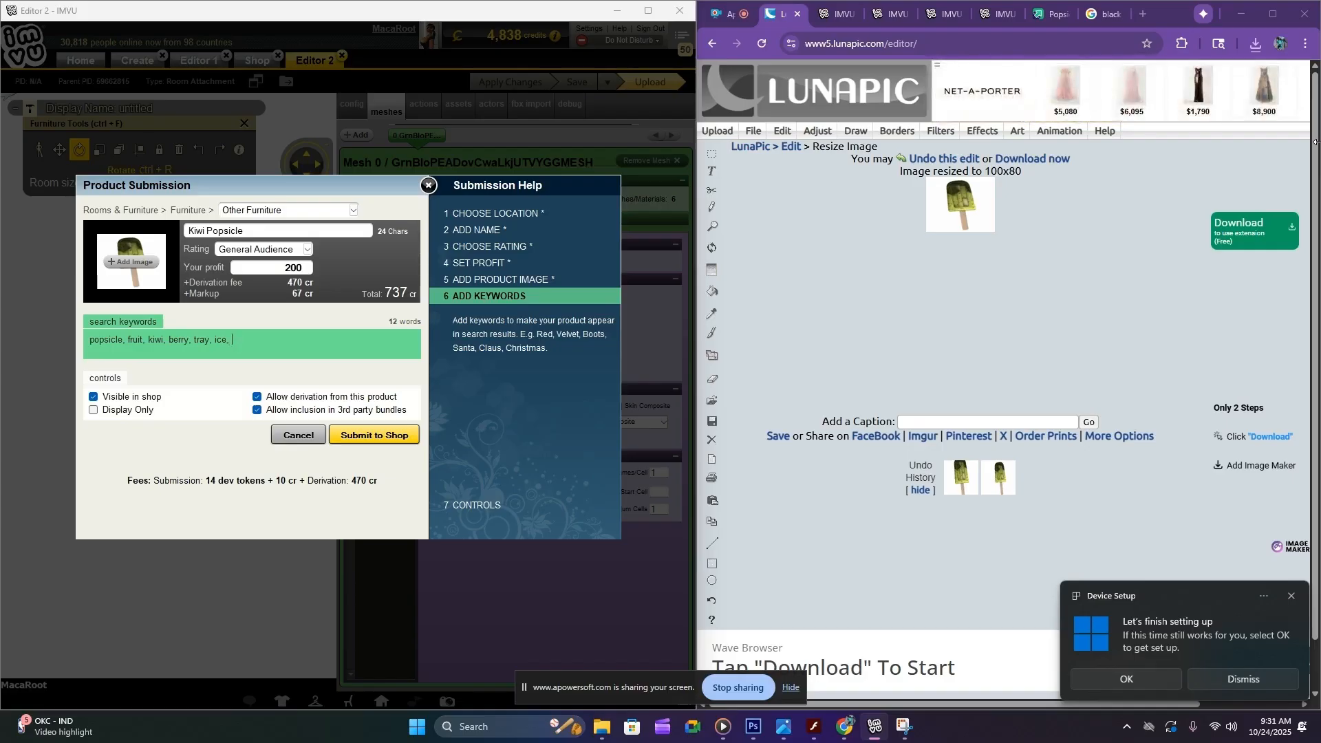
pyautogui.write(' snac')
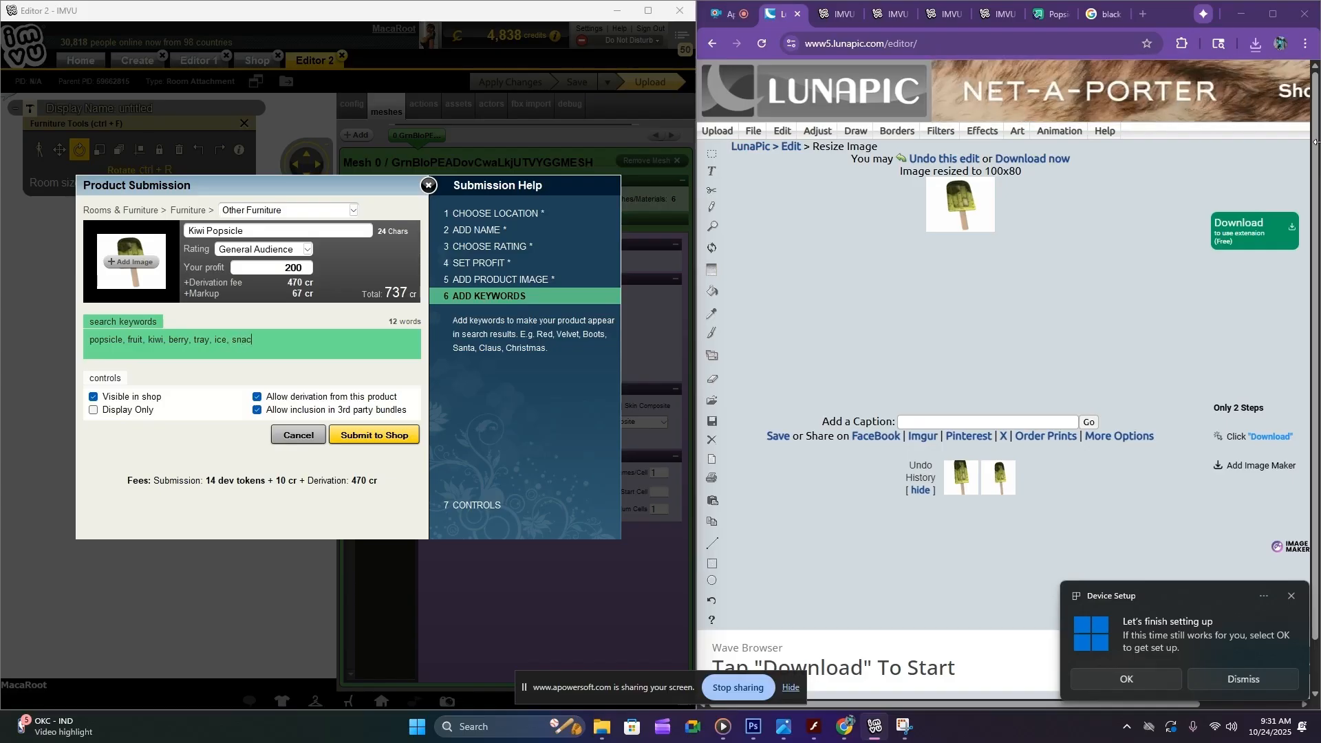
pyautogui.write('k, ')
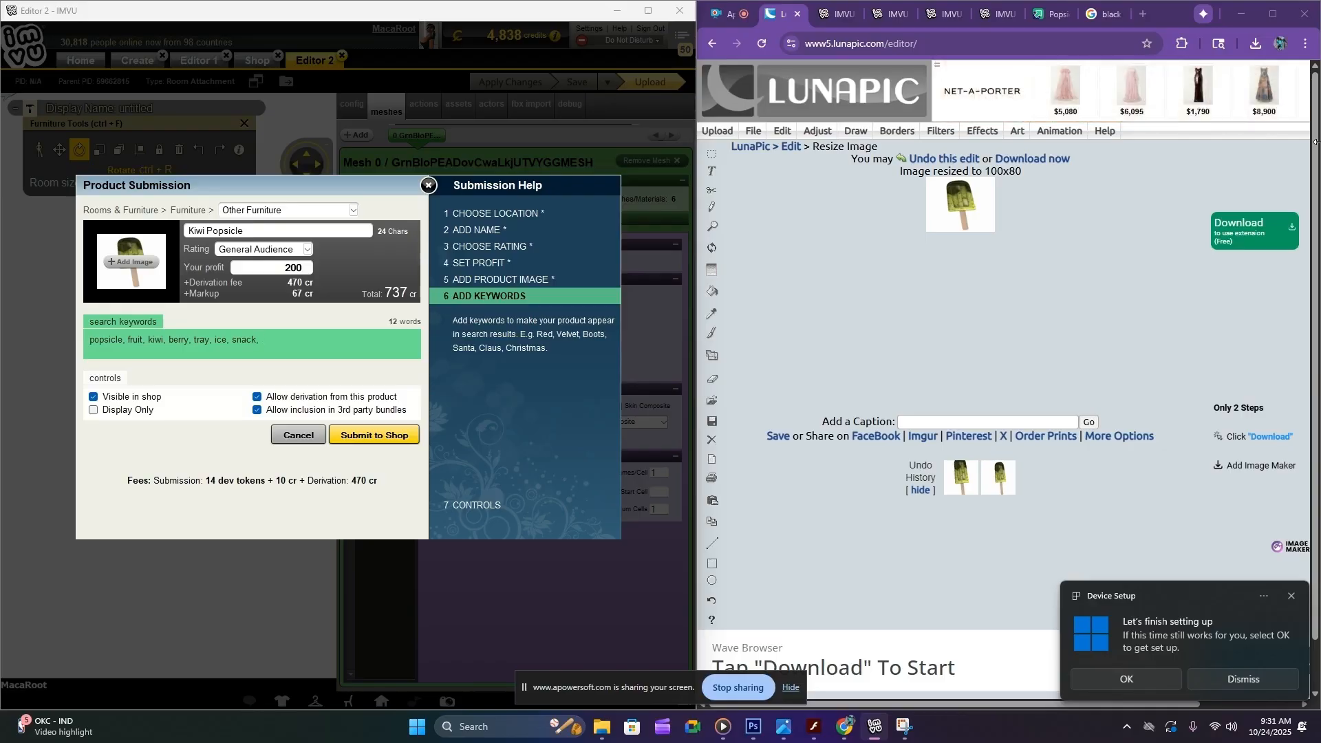
pyautogui.write('food,')
# Submit and publish the Kiwi Popsicle with derivation and inclusion in third-party bundles disallowed
pyautogui.click(258, 397)
pyautogui.click(257, 411)
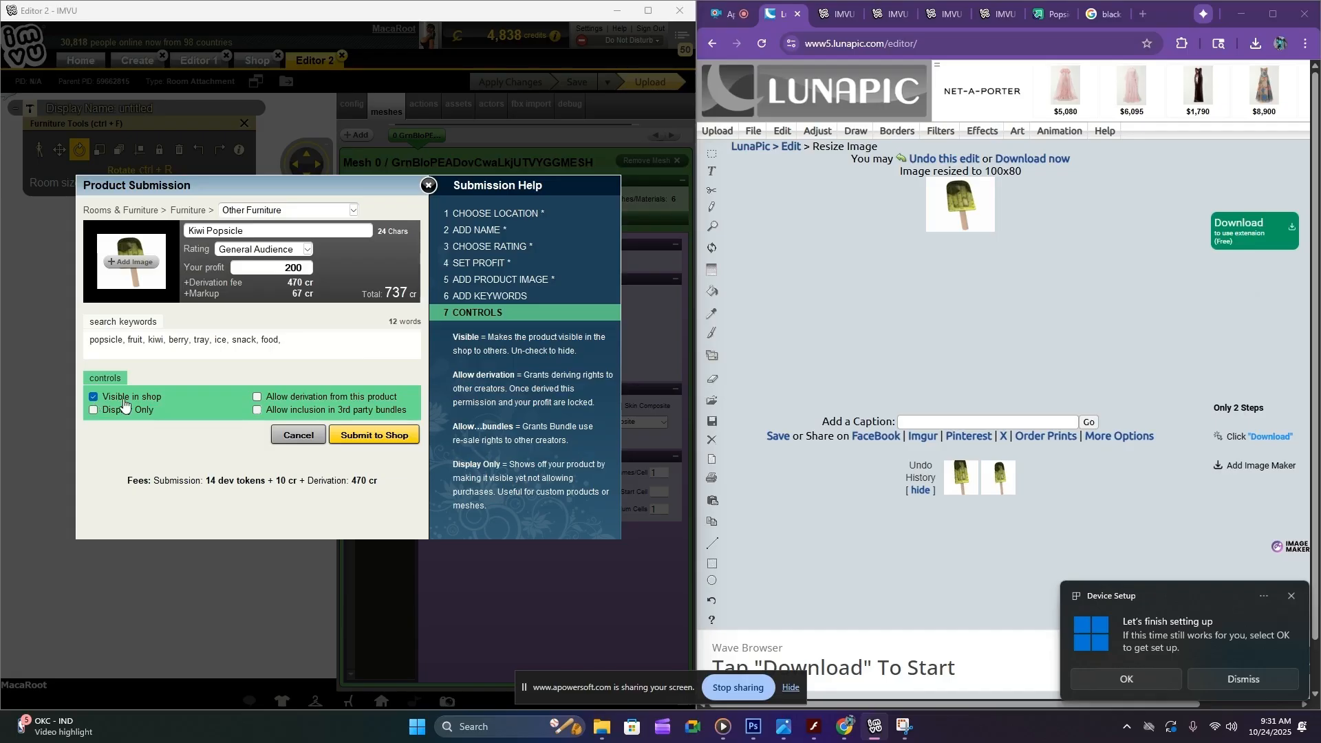
pyautogui.click(377, 435)
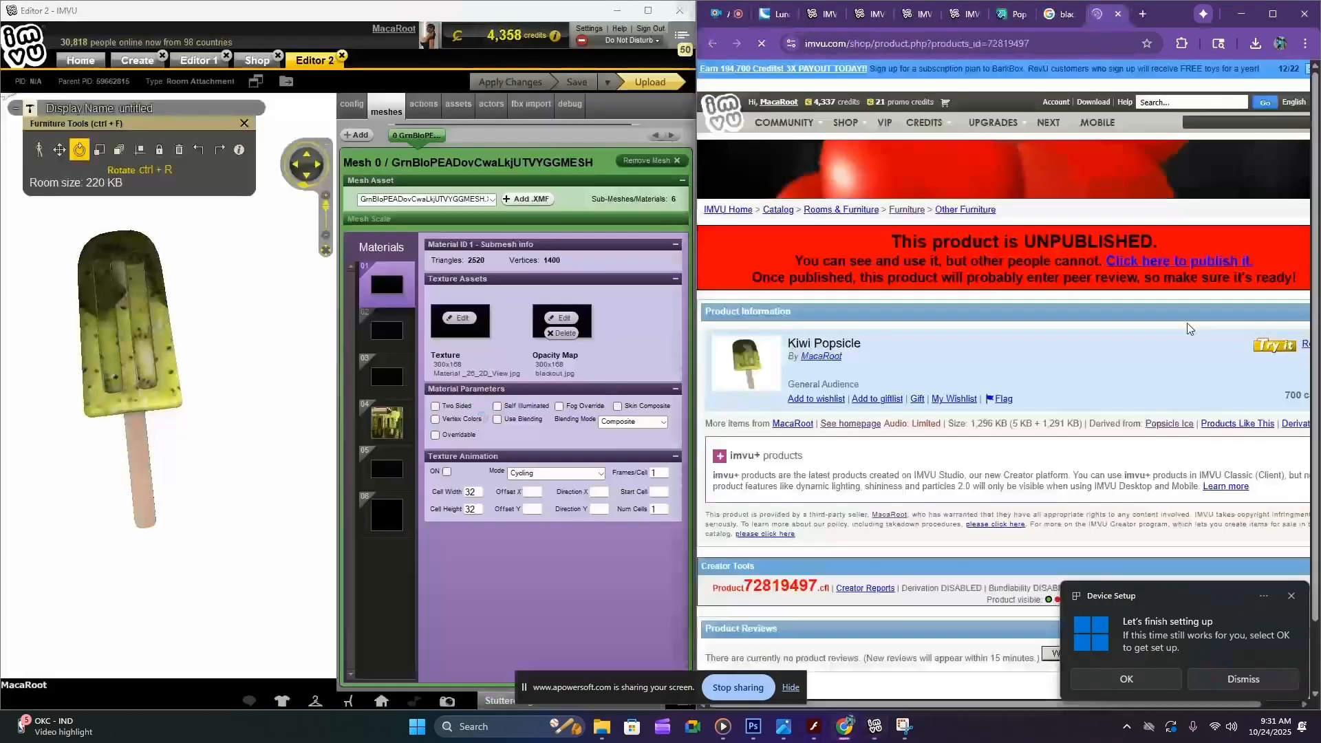
pyautogui.click(1141, 266)
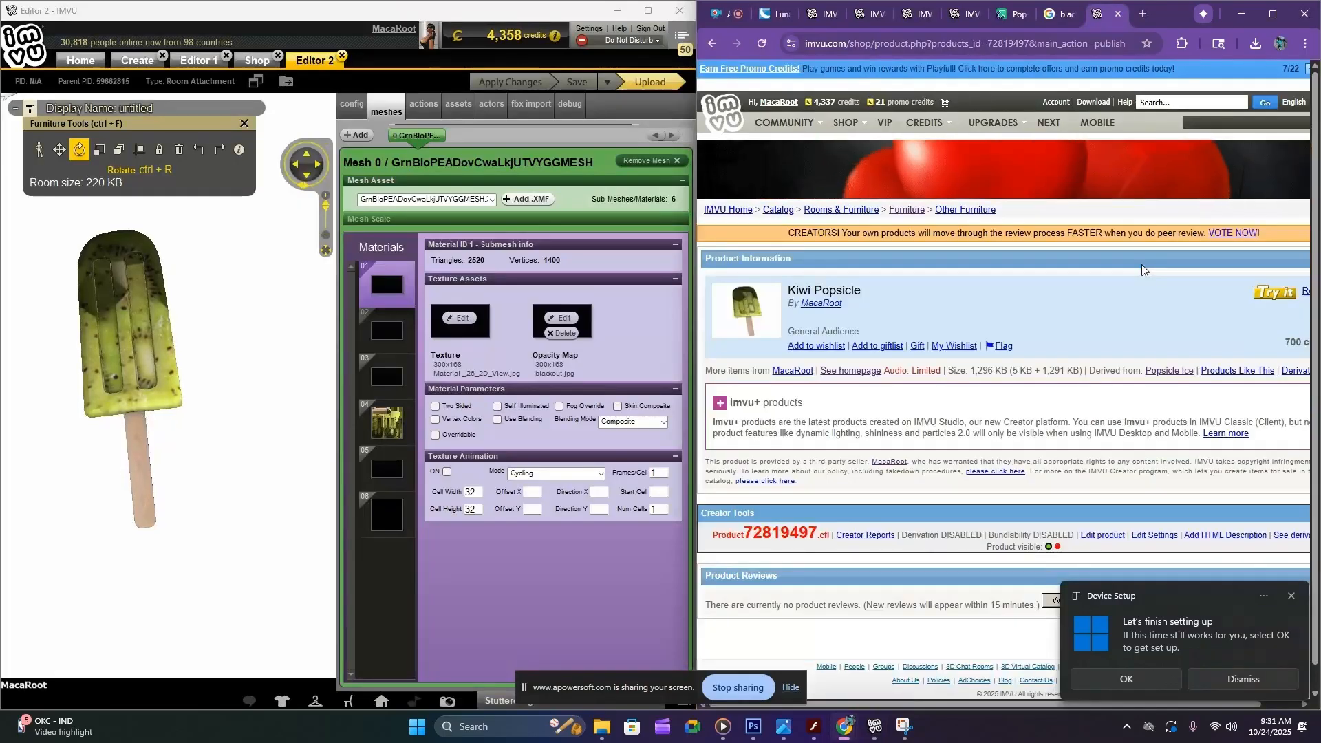